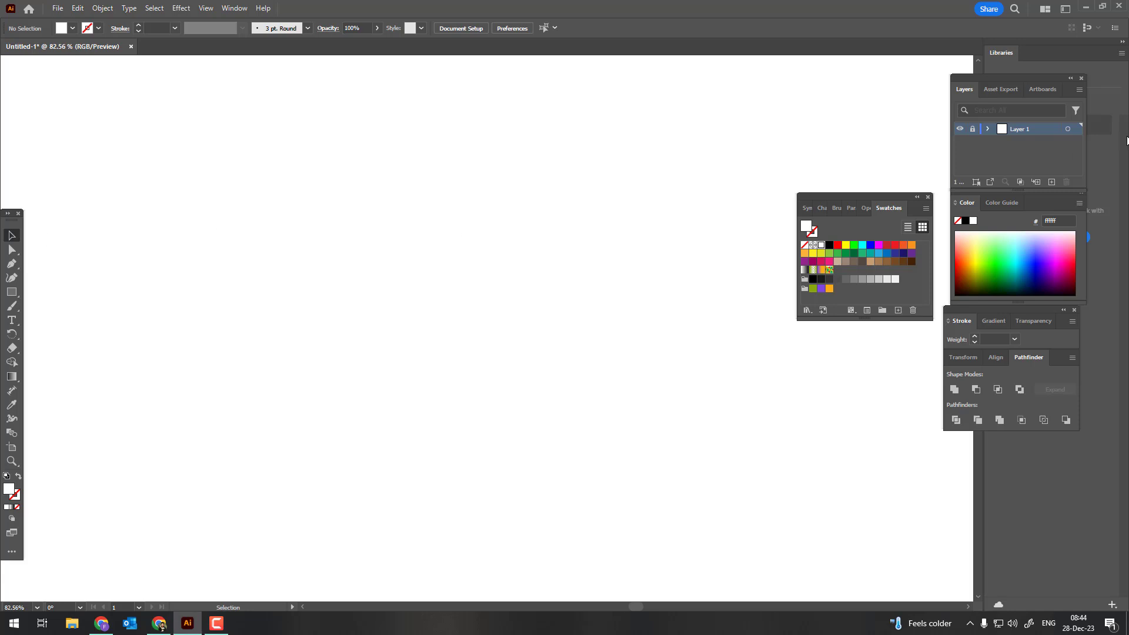
- Fill the background rectangle with #333333 dark grey, lock Layer 1, and add Layer 2 above it
left_click(694, 257)
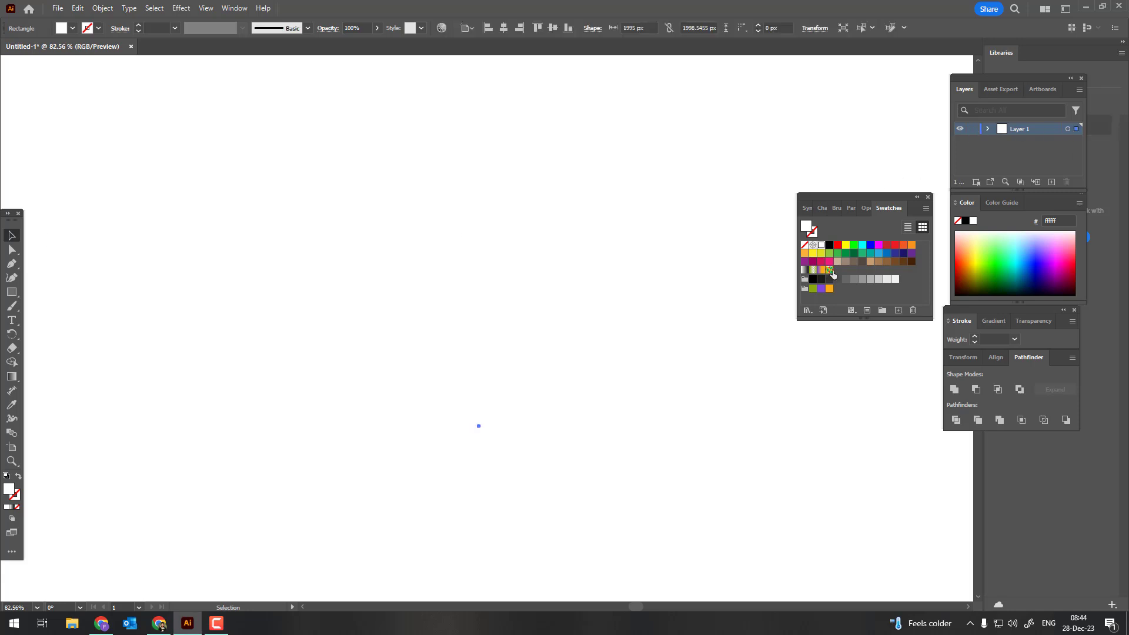
left_click(829, 280)
left_click(973, 128)
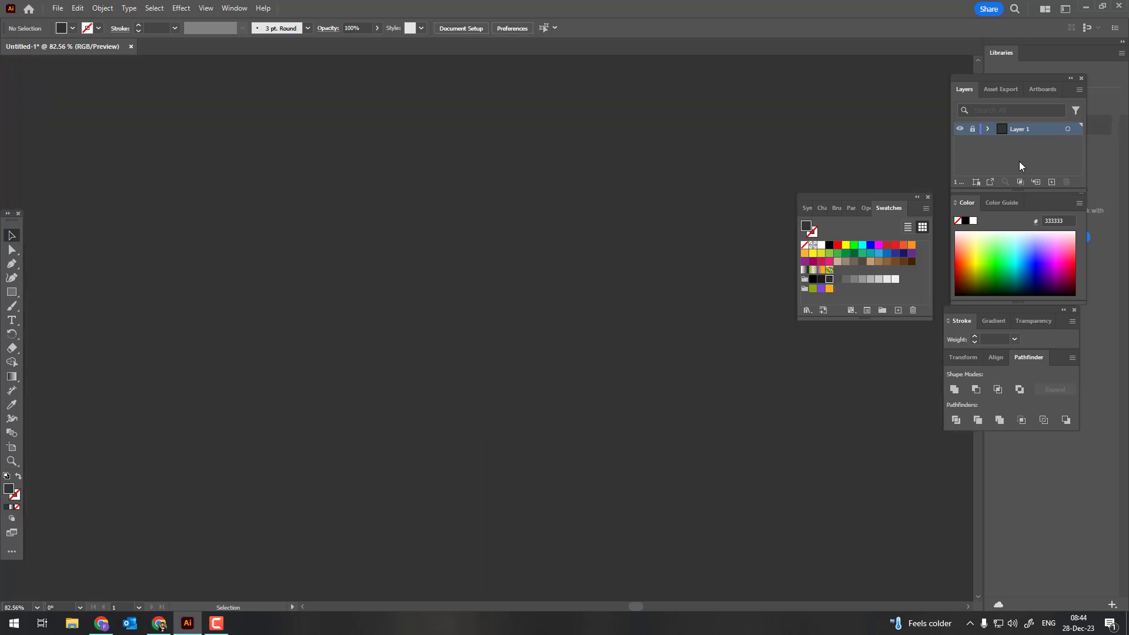
left_click(1052, 182)
- Draw a large circle with the Ellipse tool and fill it cream (#fffcf3)
left_click_drag(23, 294, 76, 306)
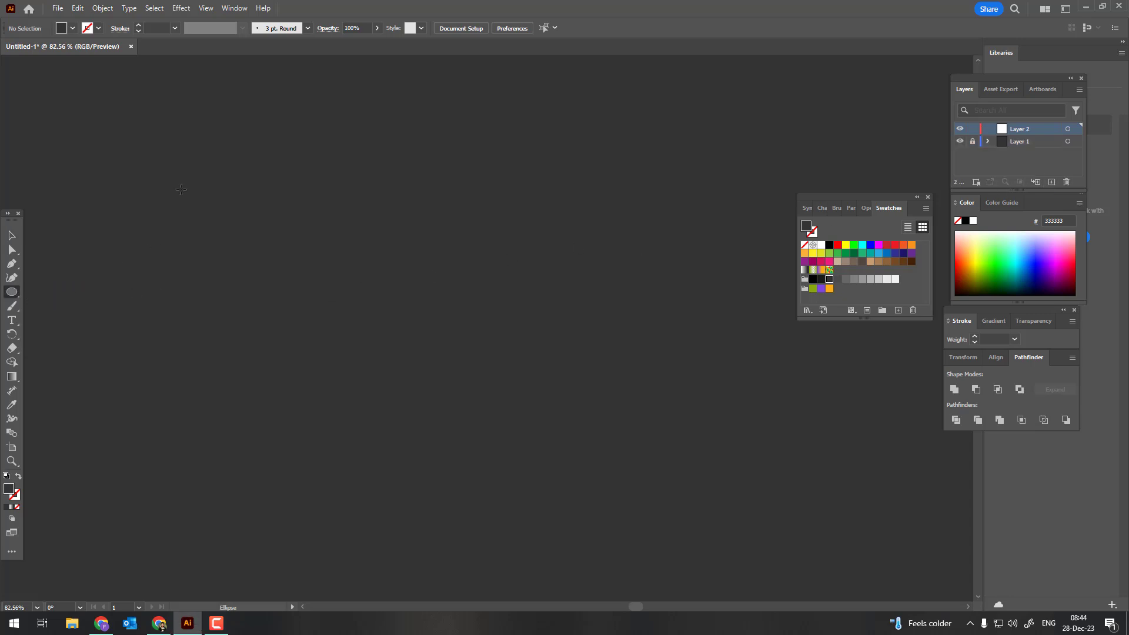
left_click_drag(182, 188, 477, 395)
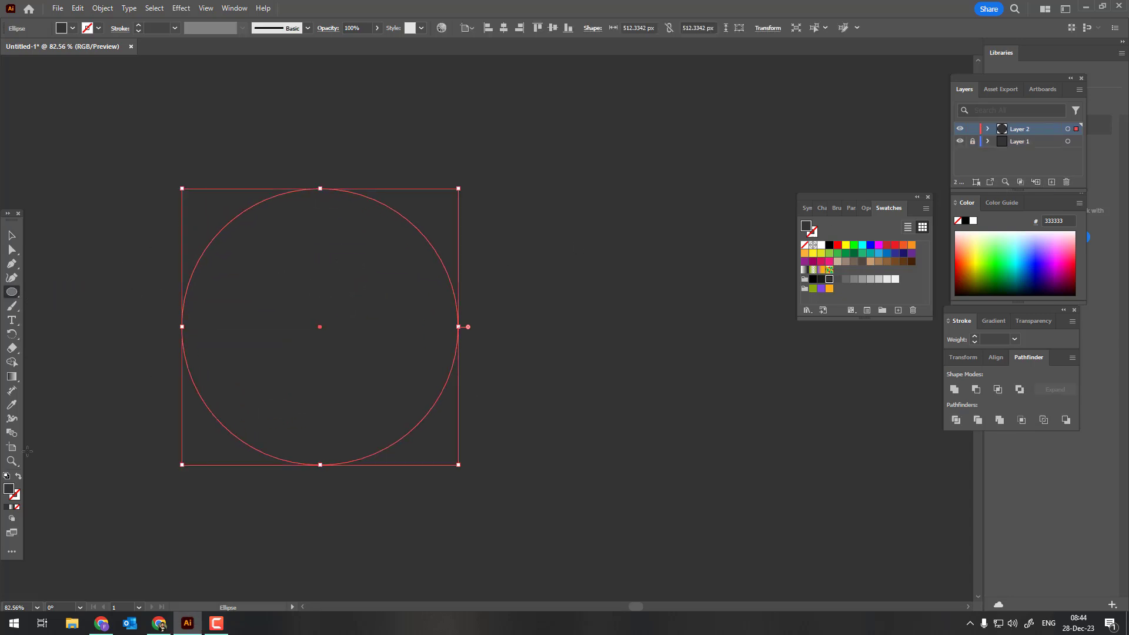
double_click(12, 491)
left_click(925, 285)
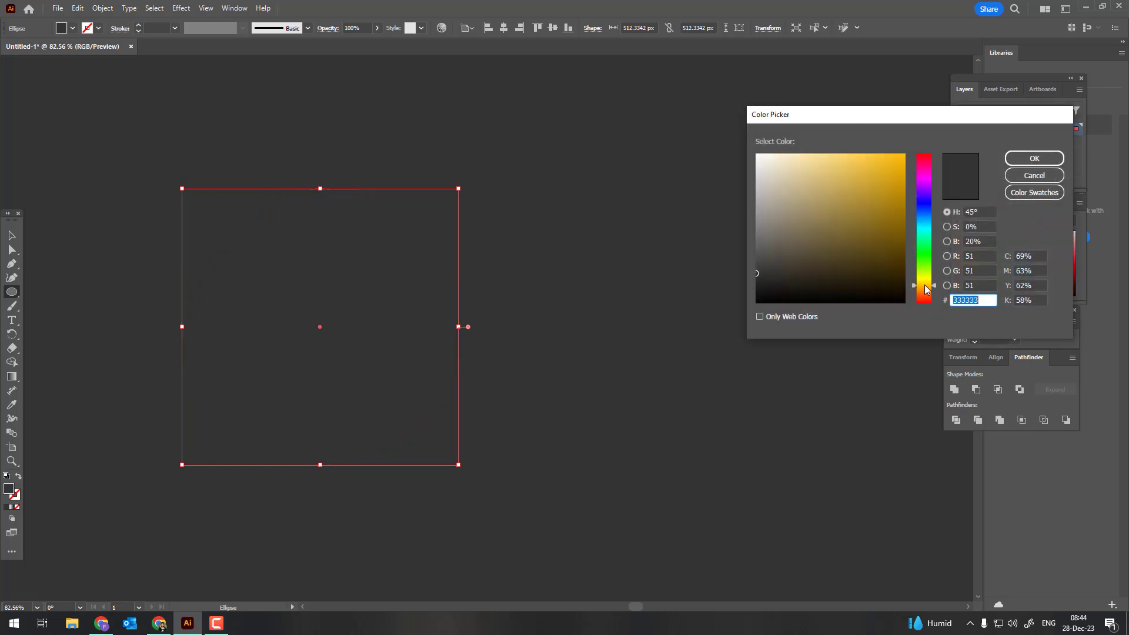
left_click_drag(760, 157, 770, 151)
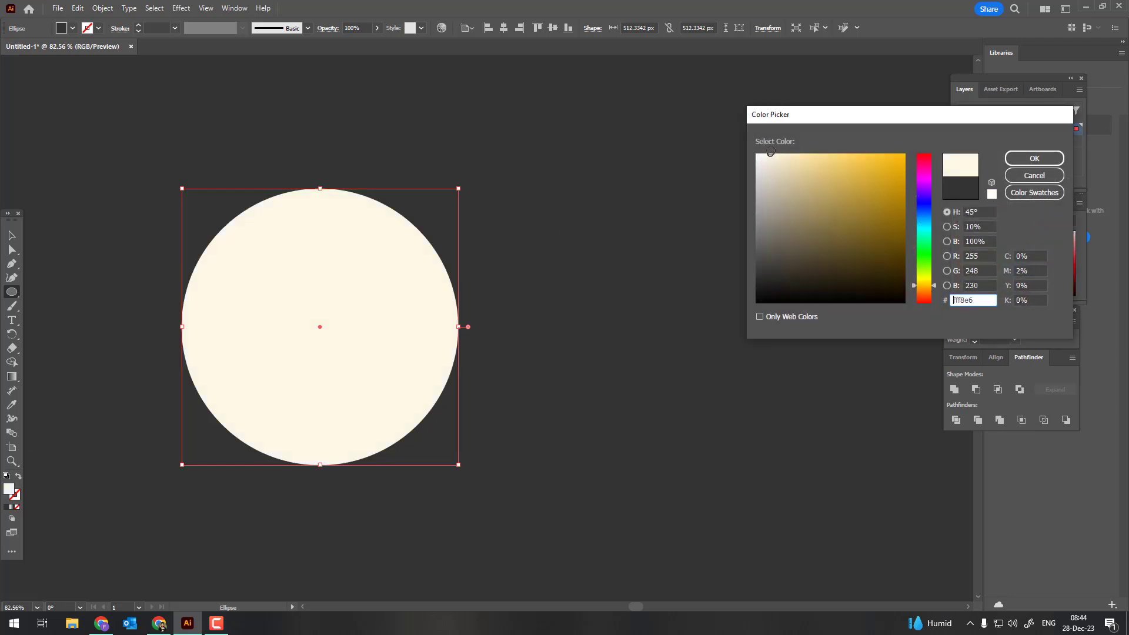
left_click(1034, 158)
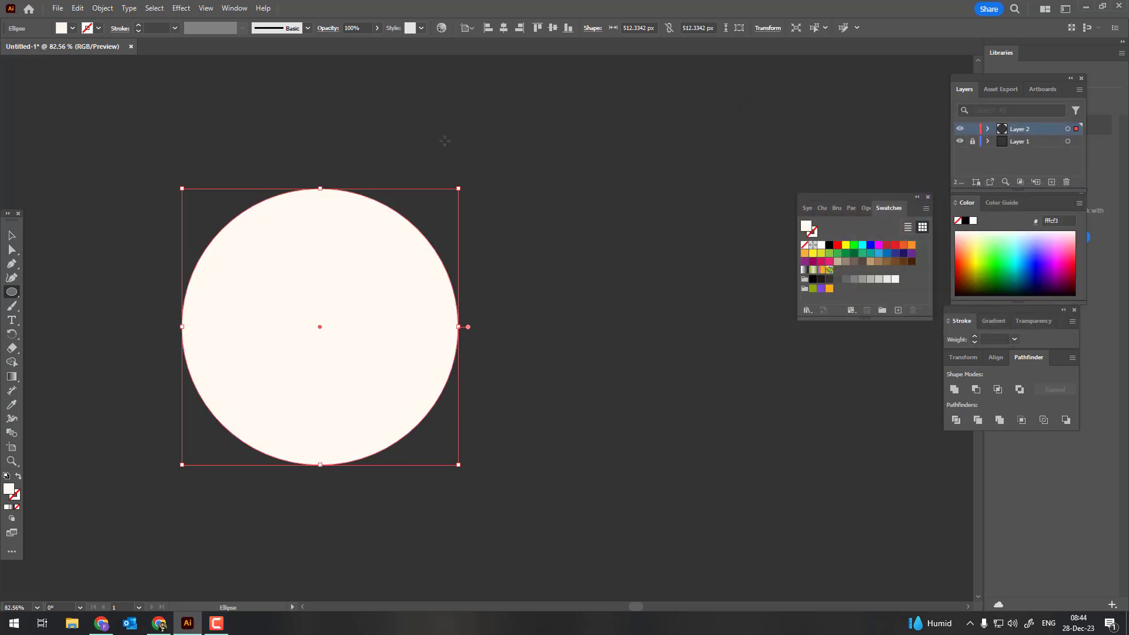
- Centre the circle on the artboard, paste a copy in front, and shrink it to about 450 px
left_click(8, 230)
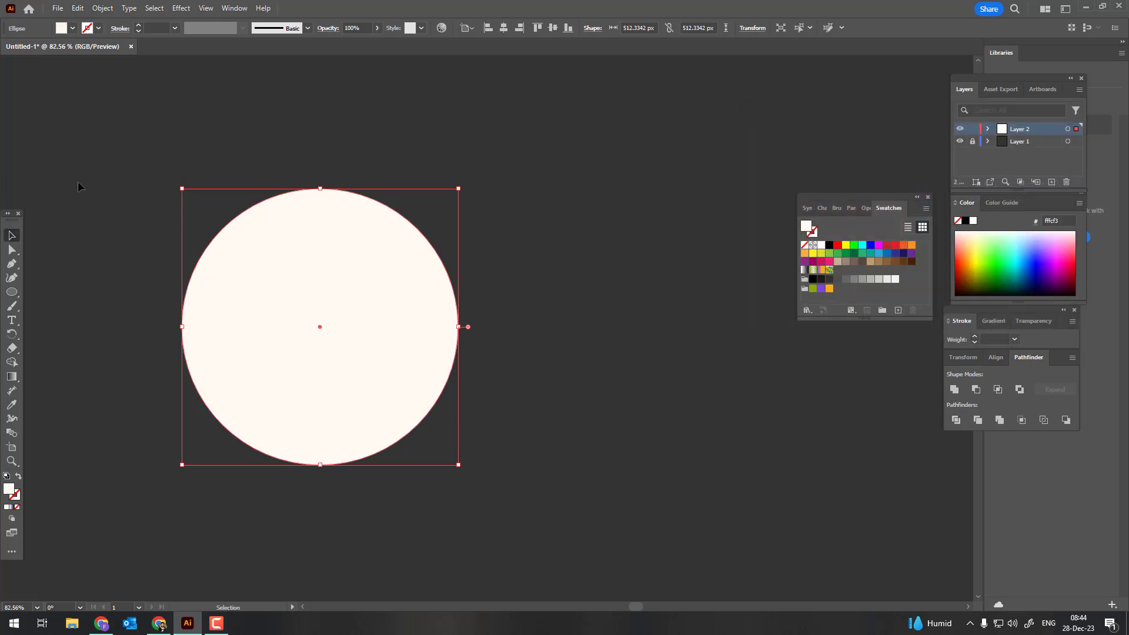
left_click(503, 28)
left_click(553, 29)
left_click(77, 8)
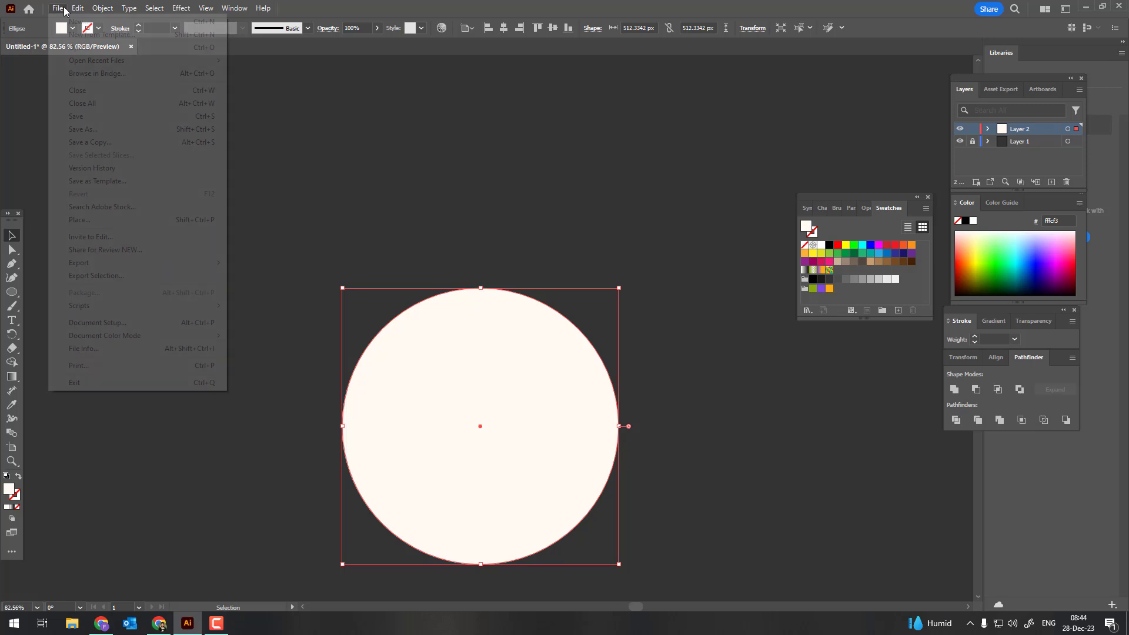
left_click(114, 65)
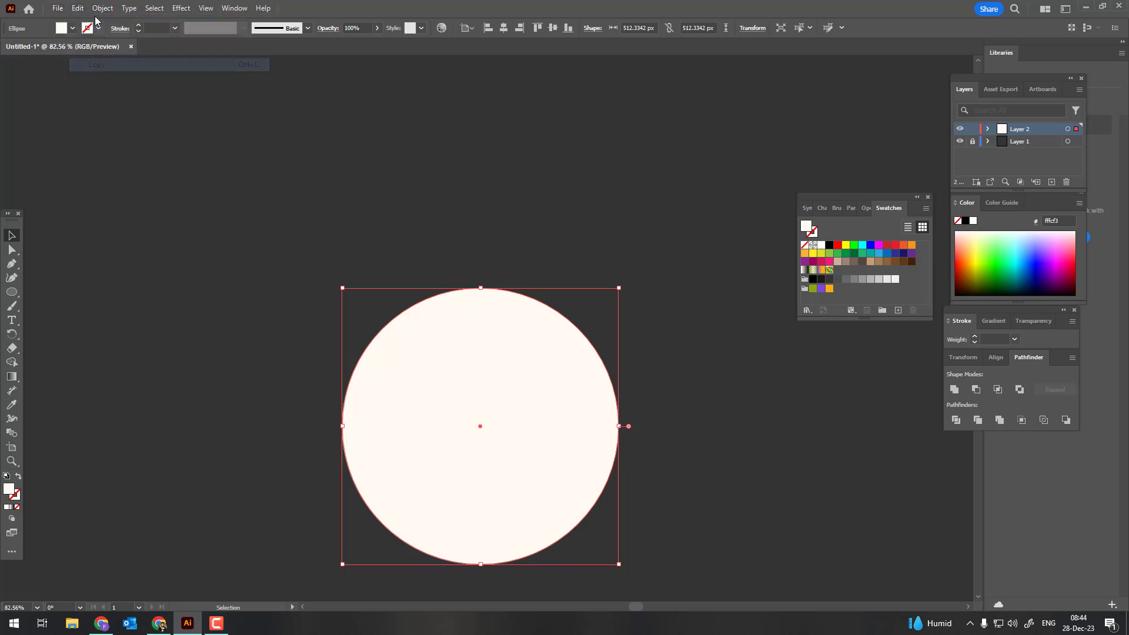
left_click(77, 8)
left_click(109, 90)
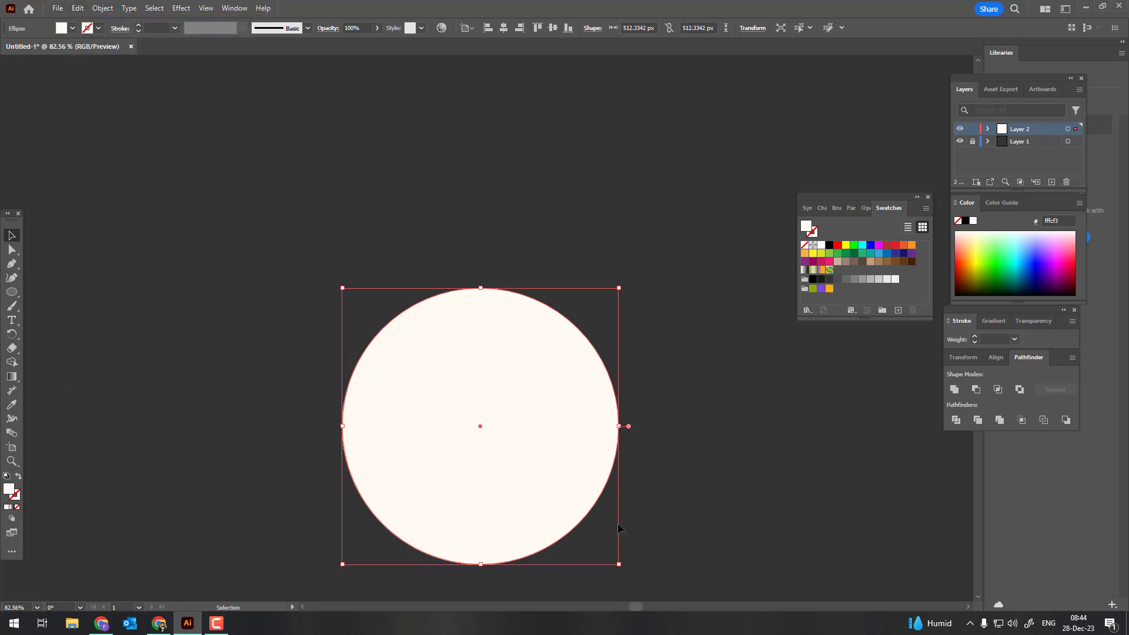
left_click_drag(620, 566, 602, 559)
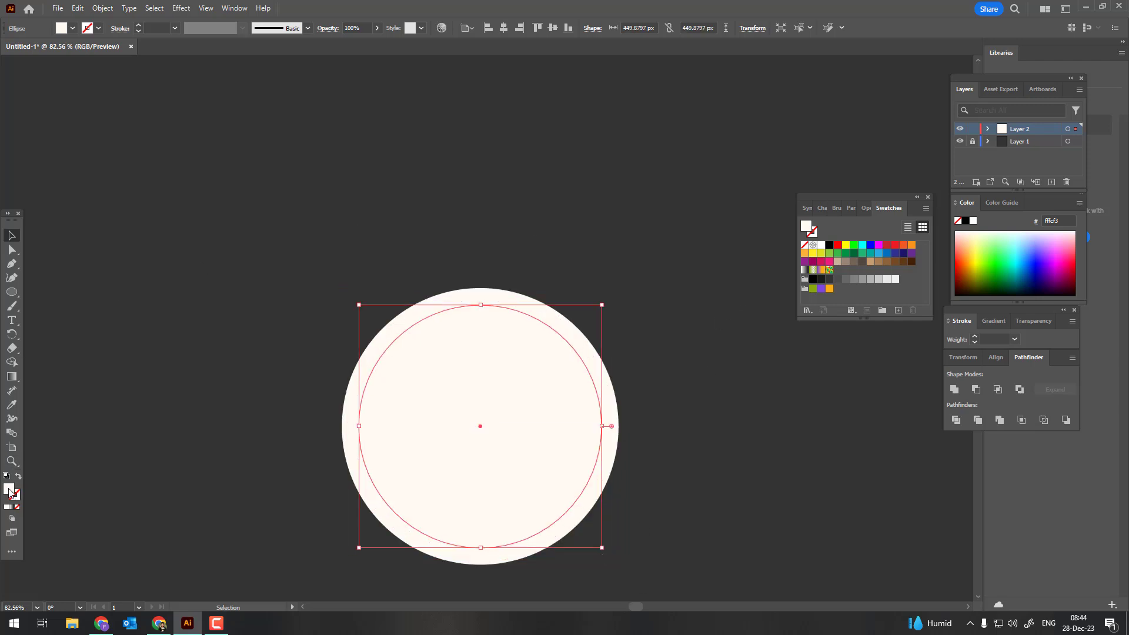
- Fill the 449.88 px inner circle bright yellow so a cream ring surrounds it
double_click(10, 490)
left_click_drag(875, 162, 898, 158)
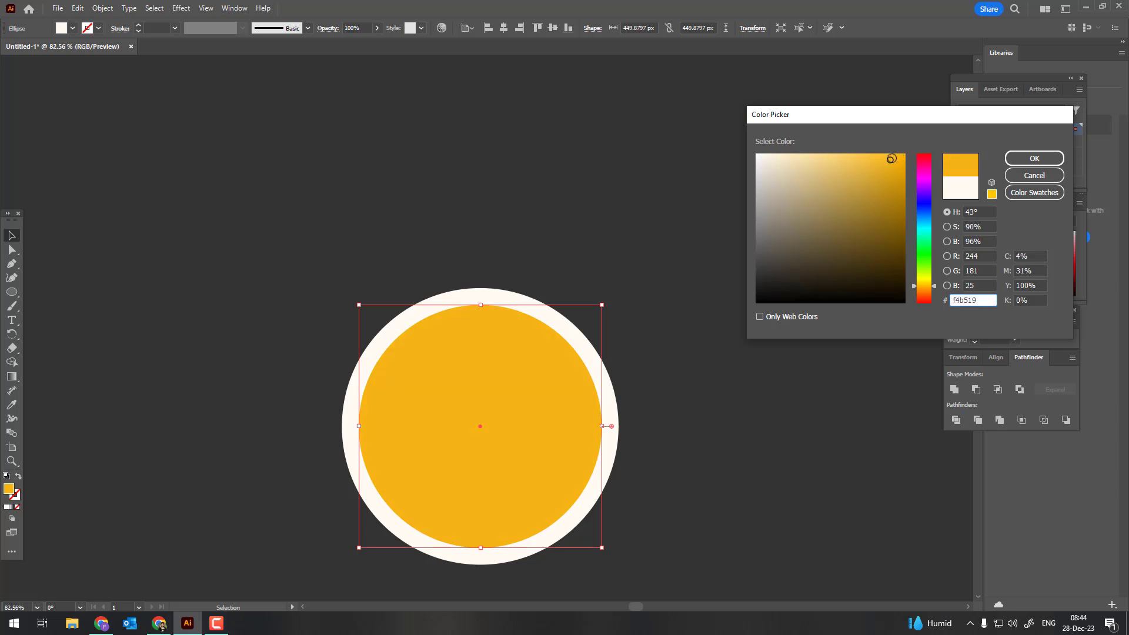
left_click_drag(929, 291, 928, 288)
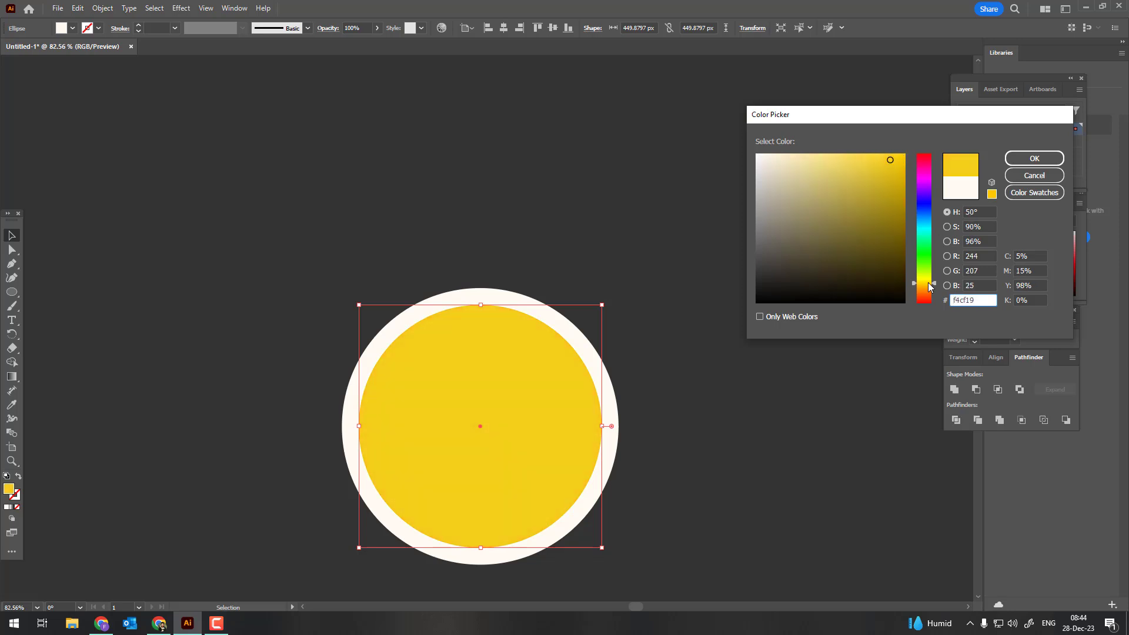
left_click(1035, 159)
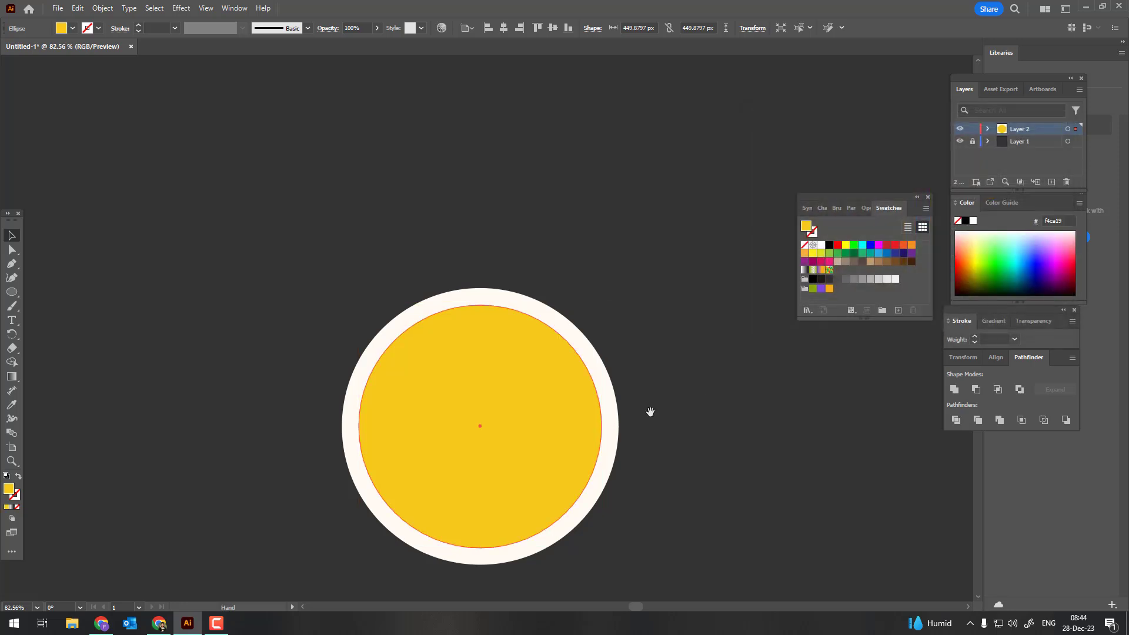
key("z")
left_click(650, 275)
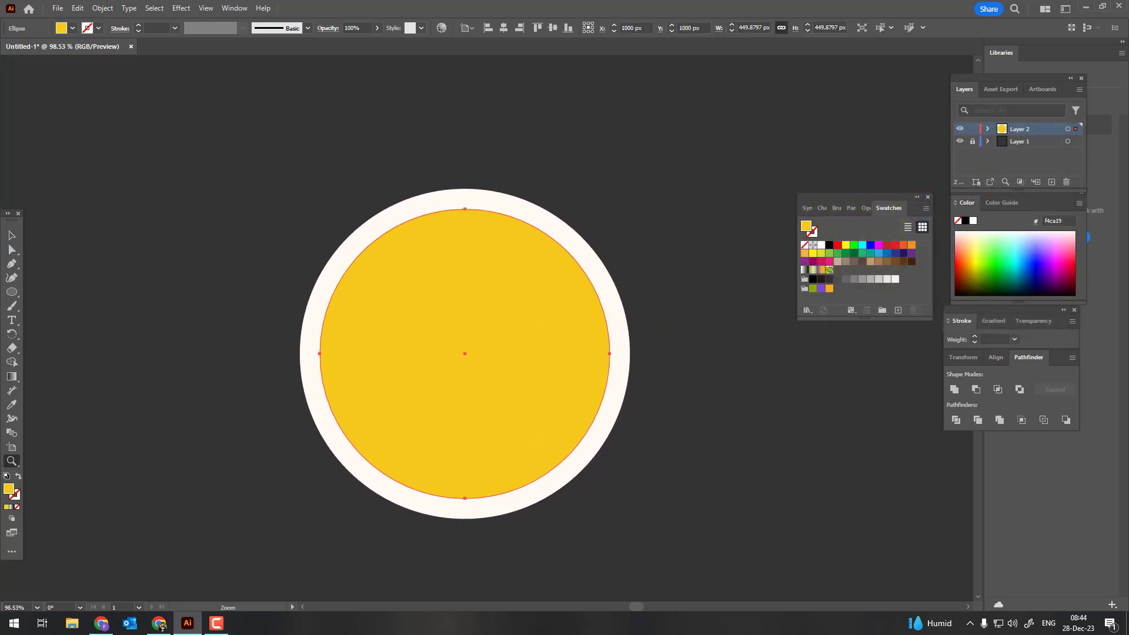
left_click(12, 235)
left_click(86, 289)
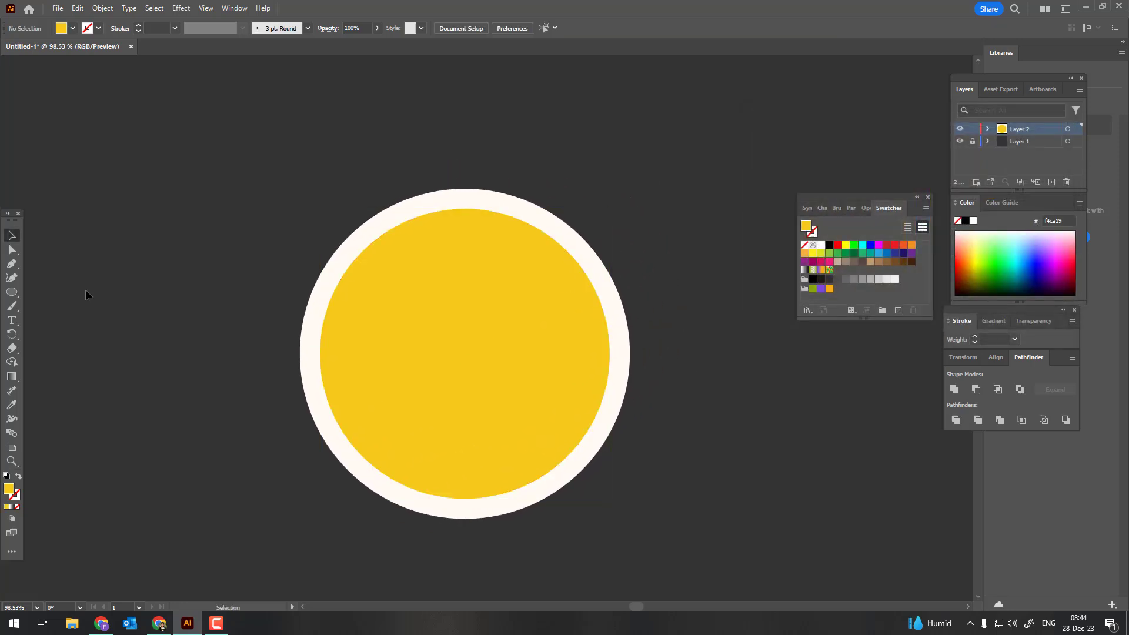
- Draw a vertical line from the circle's centre to its top edge, stroked with the cream colour
left_click(12, 264)
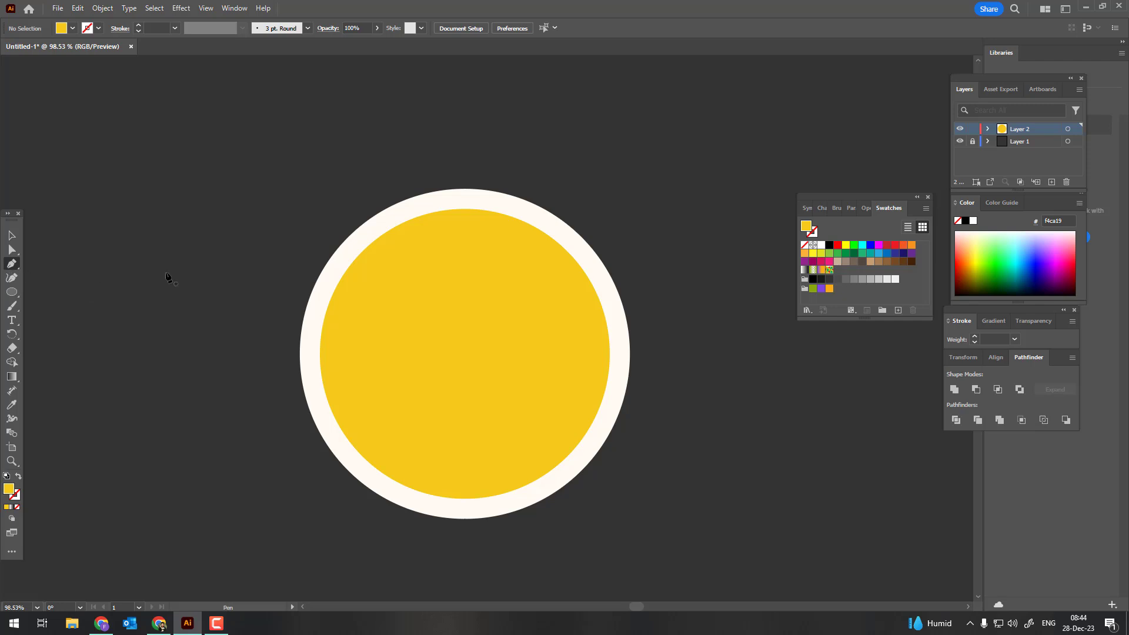
left_click(465, 353)
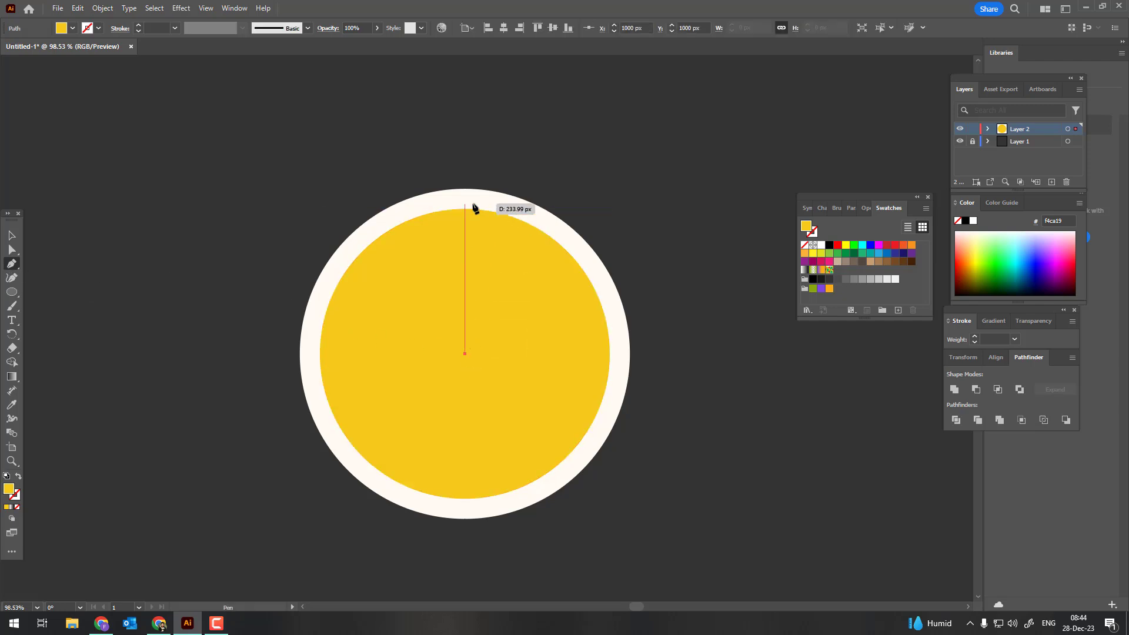
left_click(11, 405)
left_click(361, 236)
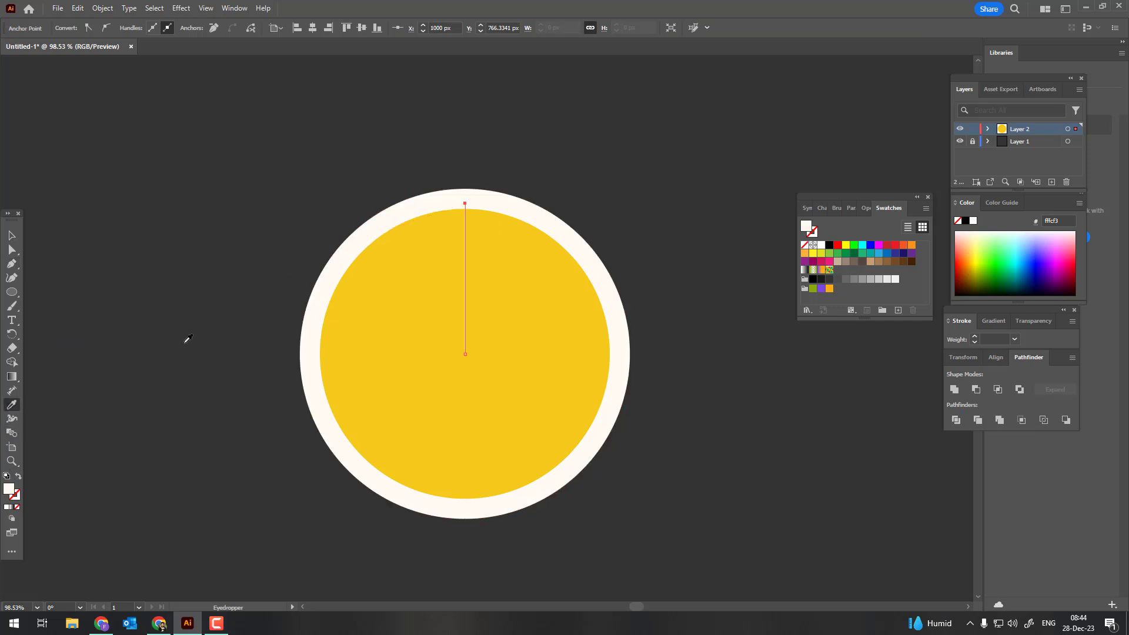
left_click(18, 478)
left_click(12, 235)
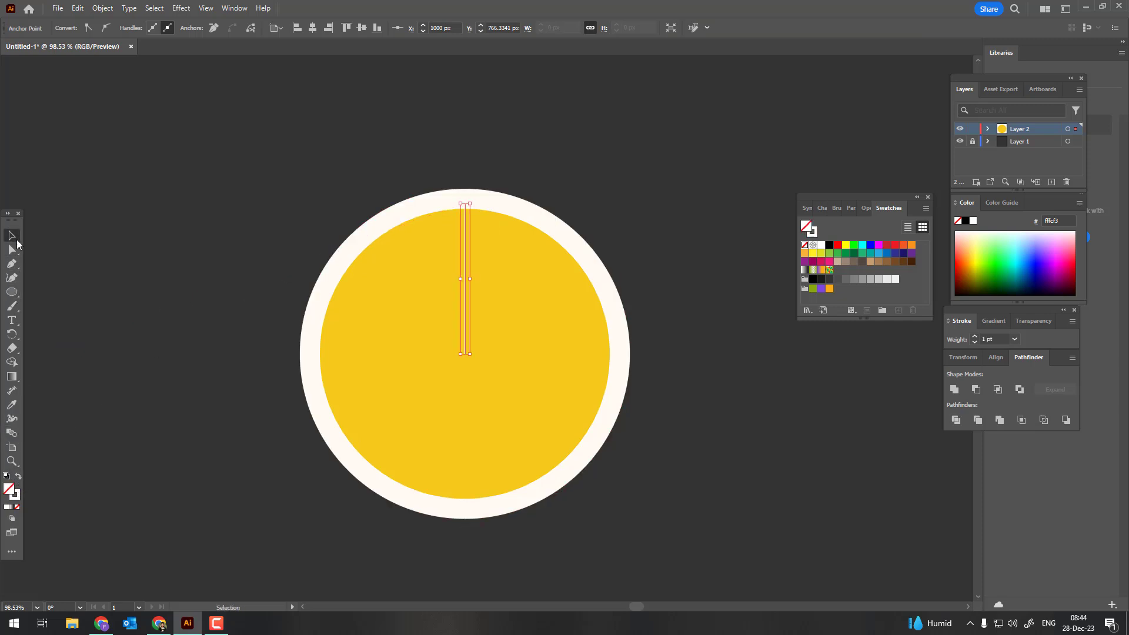
left_click(83, 244)
left_click(465, 294)
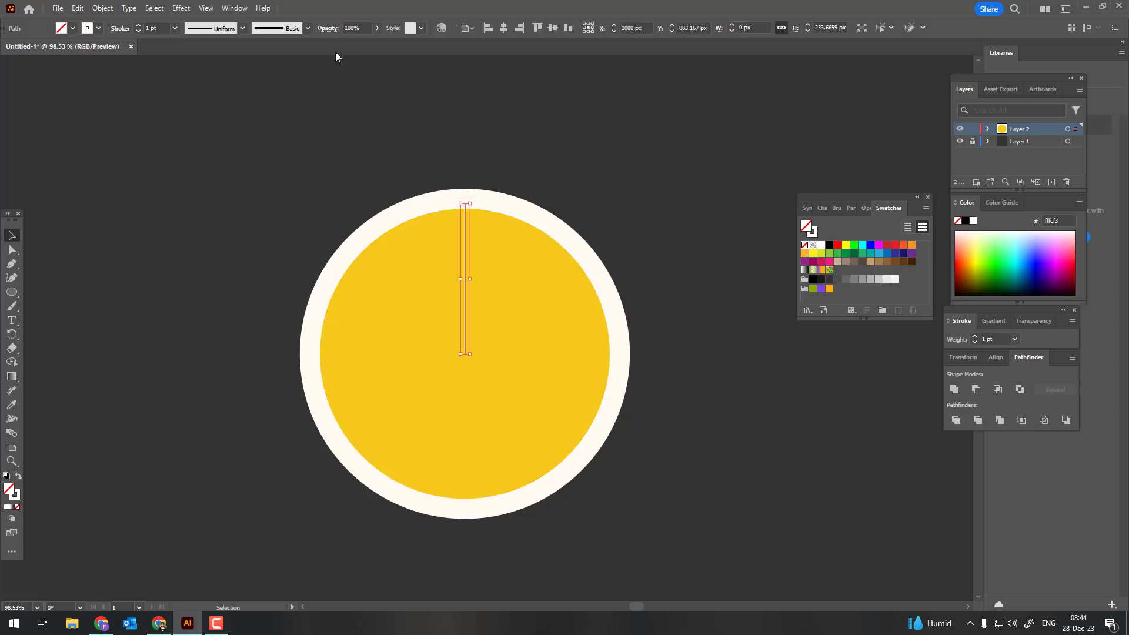
- Raise the cream line's stroke weight to 5 pt
left_click(139, 25)
left_click(697, 348)
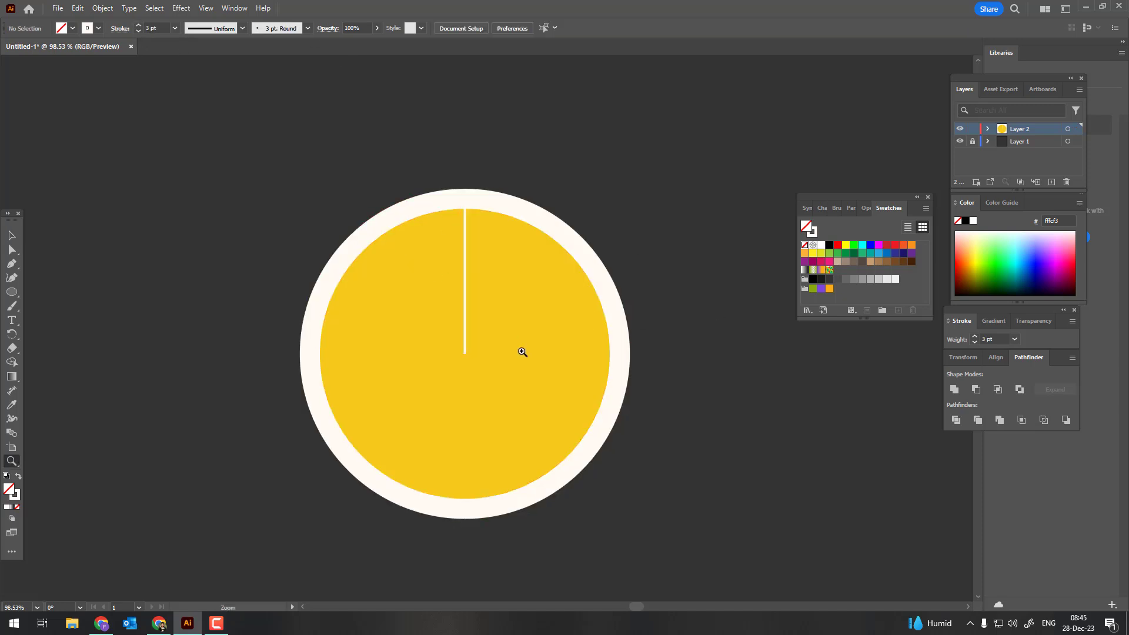
scroll(518, 353, "up", 2)
left_click_drag(554, 361, 573, 375)
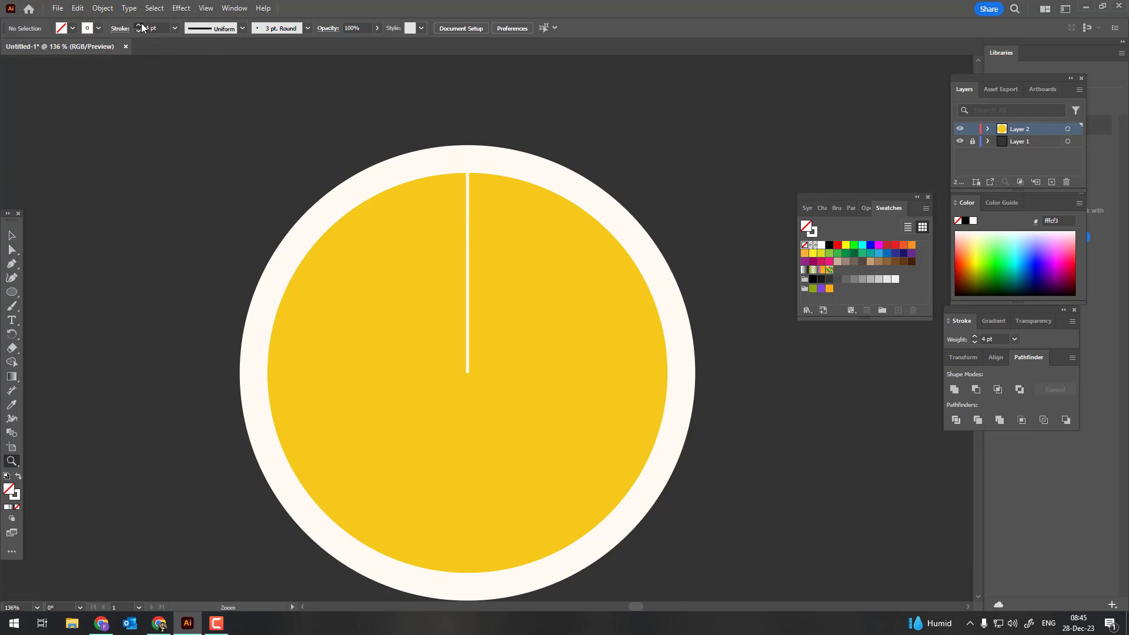
left_click(13, 235)
left_click(468, 234)
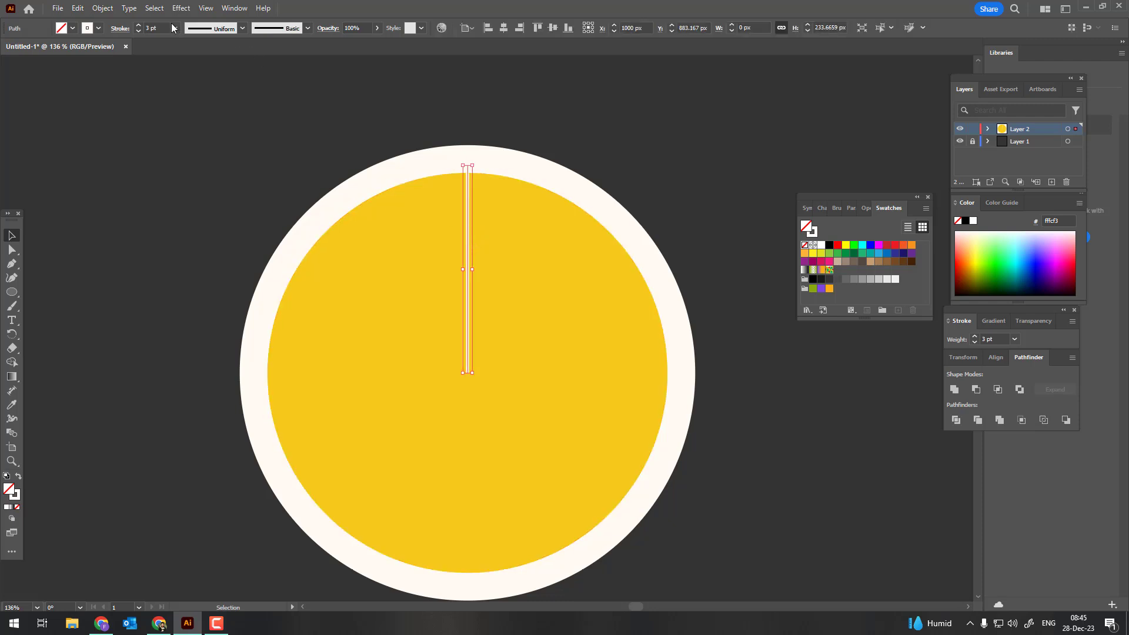
left_click(139, 25)
- Taper the line's bottom end at the centre with the Width tool
key("z")
left_click_drag(499, 350, 676, 398)
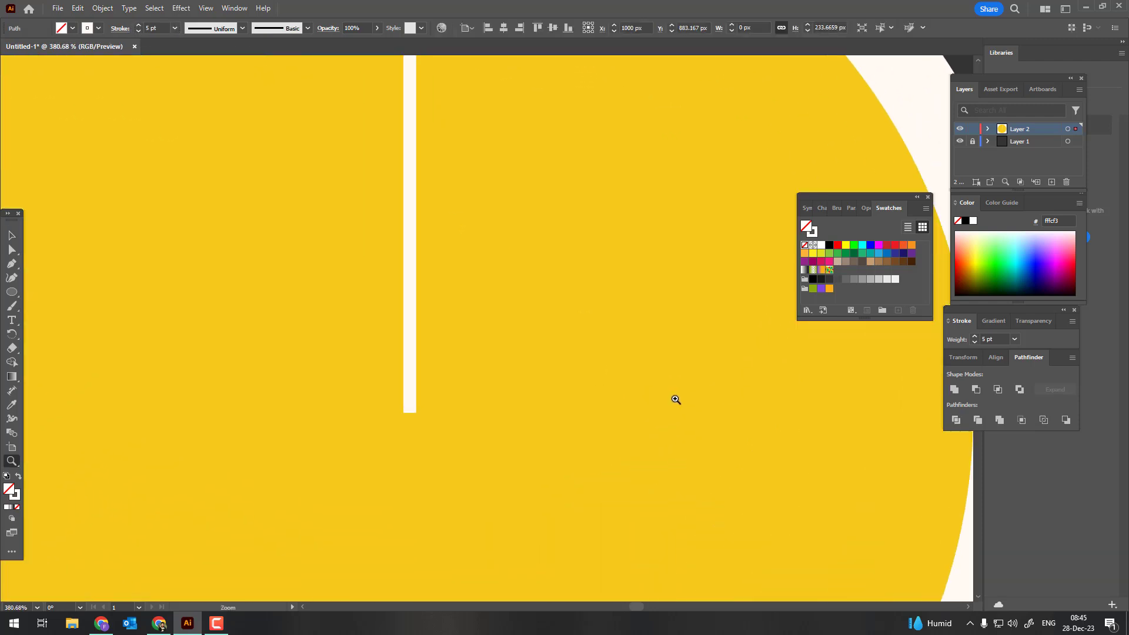
left_click(11, 419)
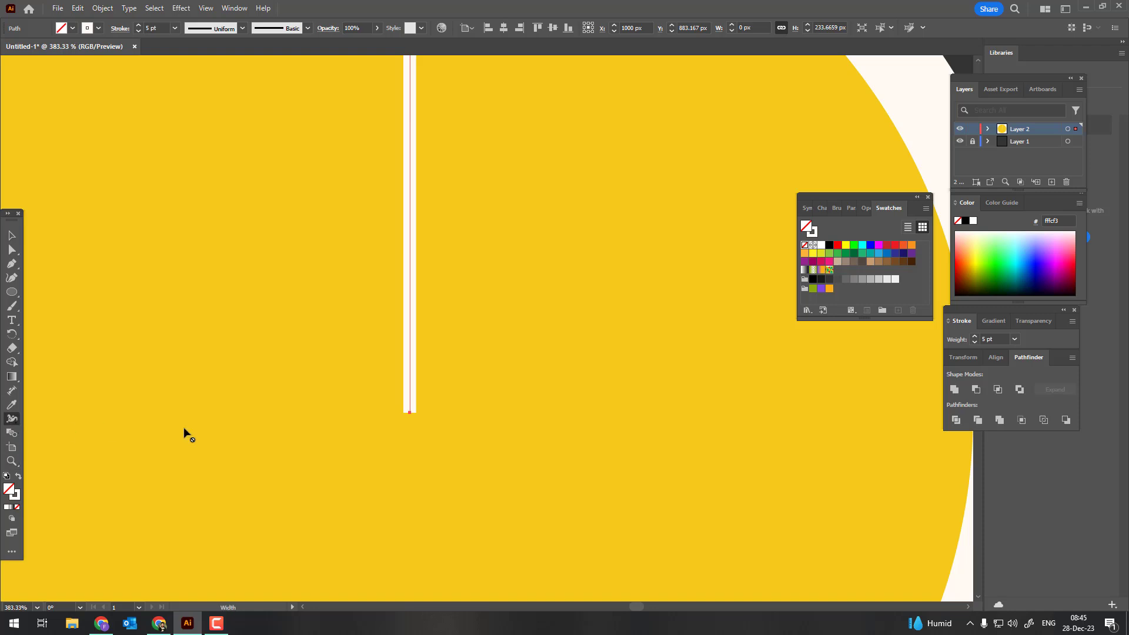
left_click_drag(413, 414, 269, 395)
key("z")
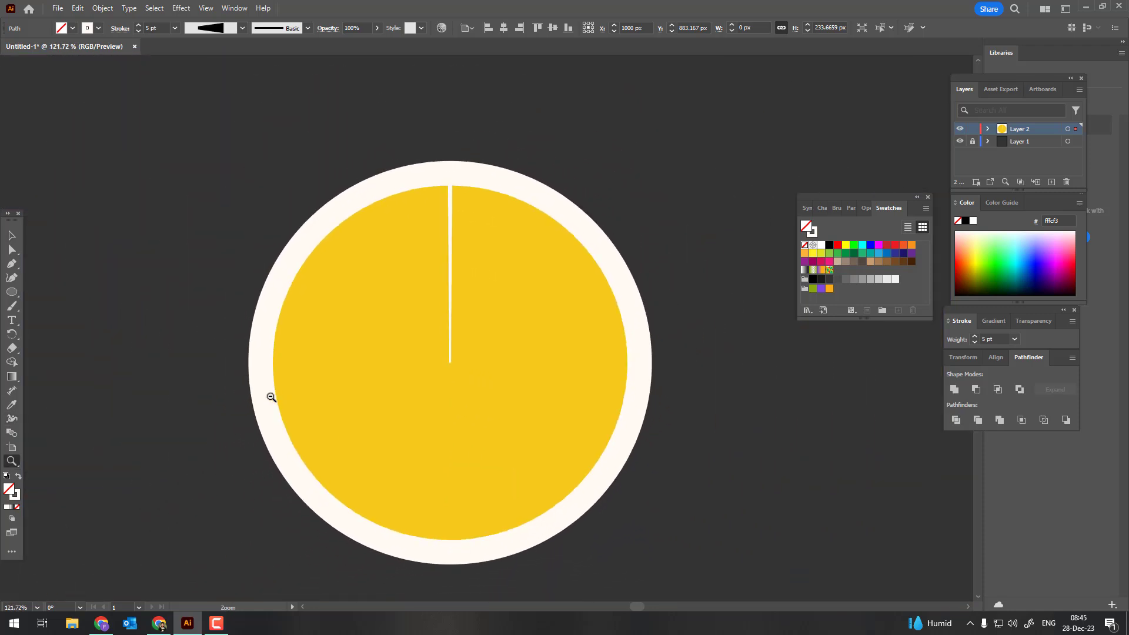
left_click(13, 237)
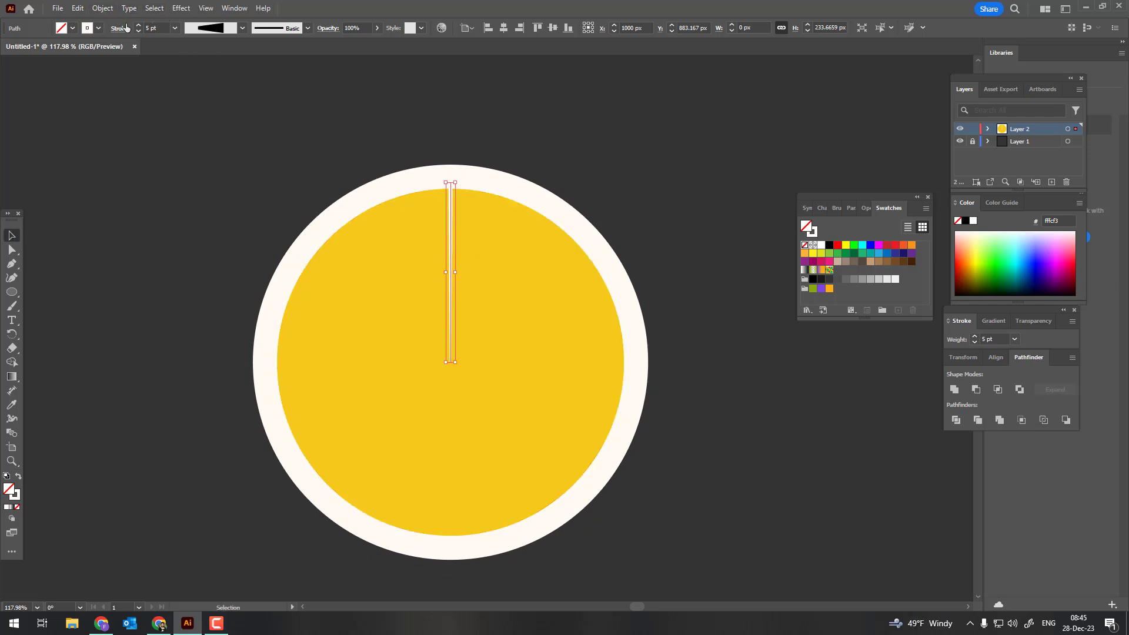
- Convert the tapered line's stroke into a plain filled shape
left_click(103, 9)
left_click(147, 172)
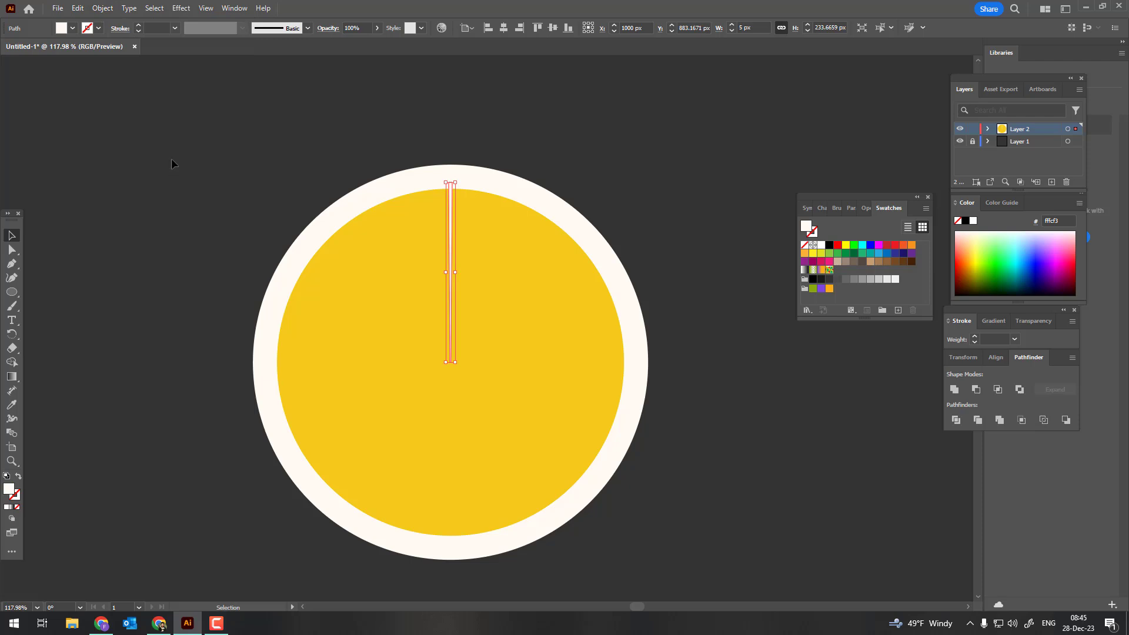
left_click(108, 8)
left_click(160, 156)
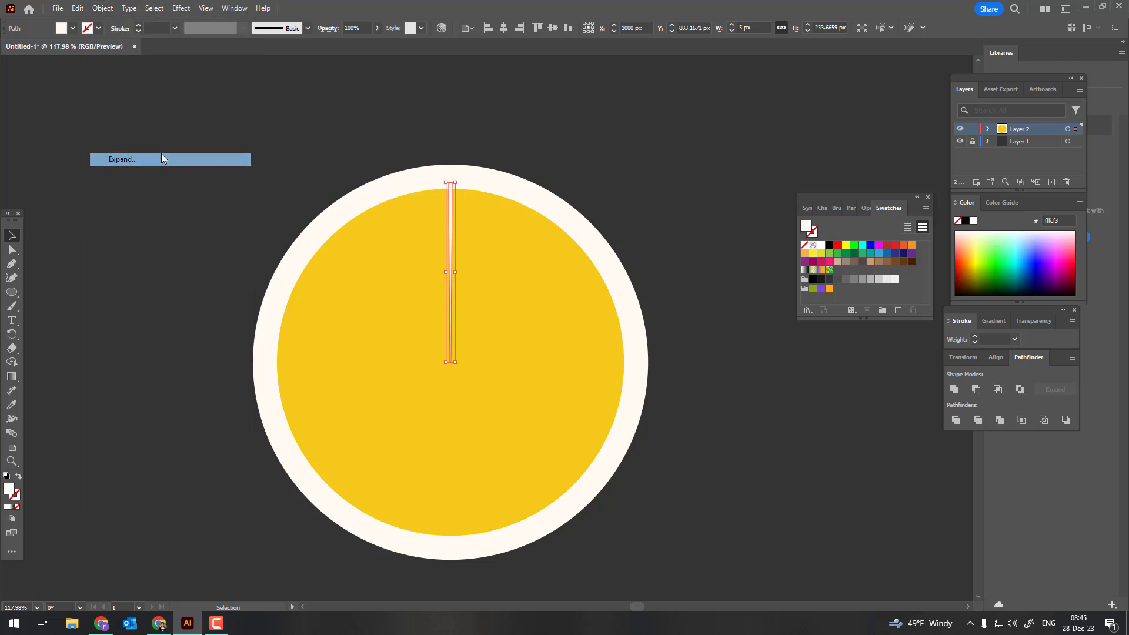
- Radially repeat the line into 11 spokes centred on the lemon, pulling the radius inward
left_click(102, 8)
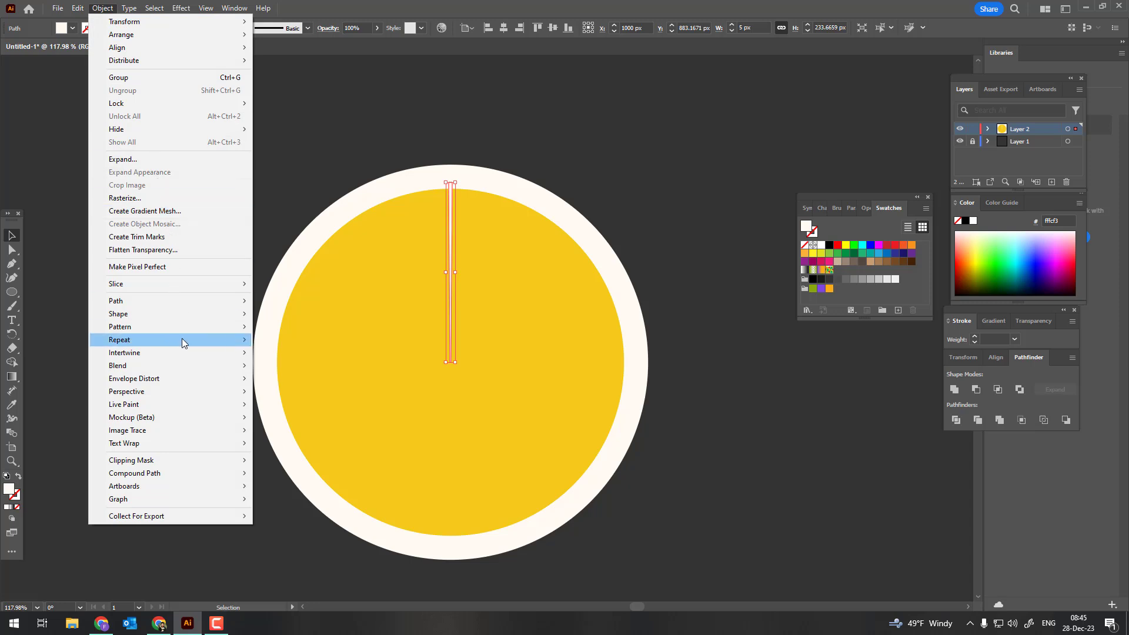
mouse_move(168, 340)
left_click(297, 340)
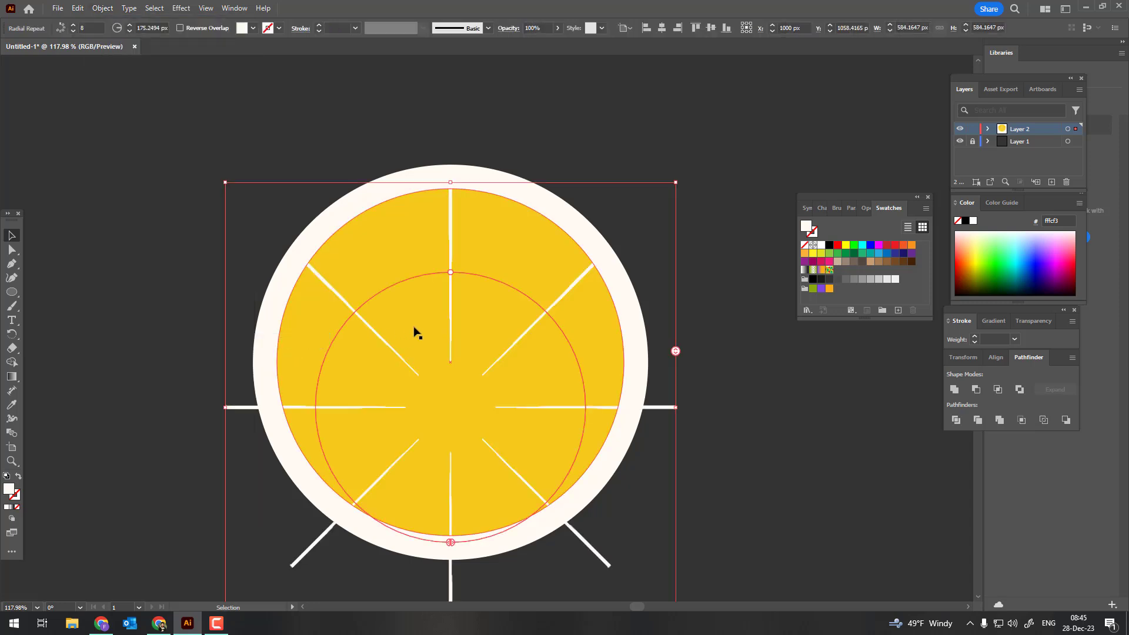
scroll(726, 396, "down", 2)
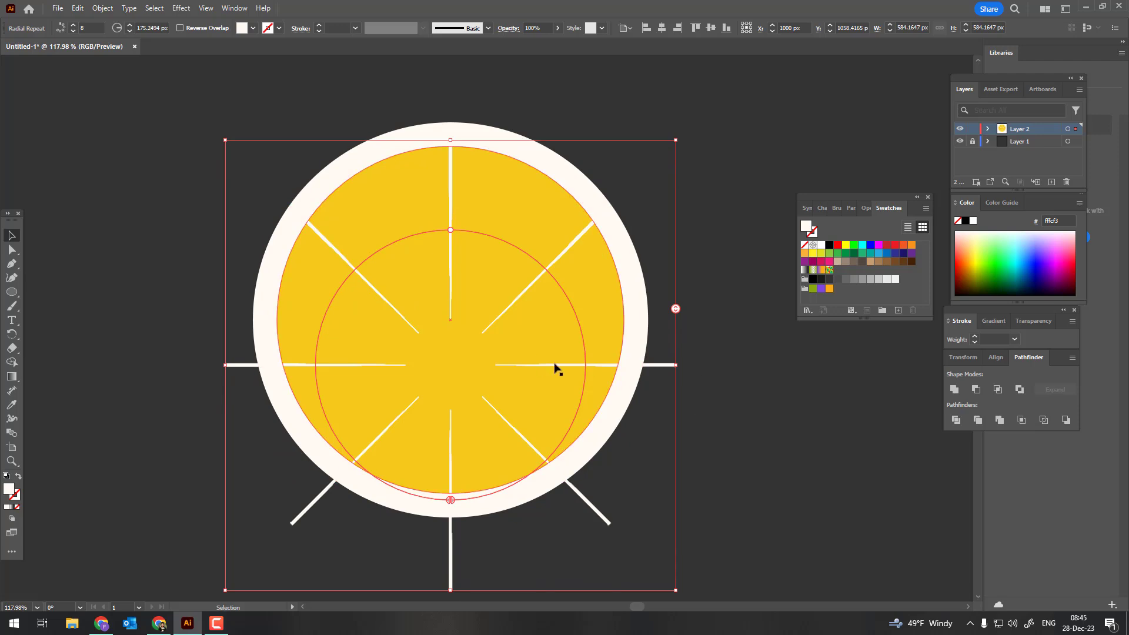
left_click_drag(451, 305, 449, 259)
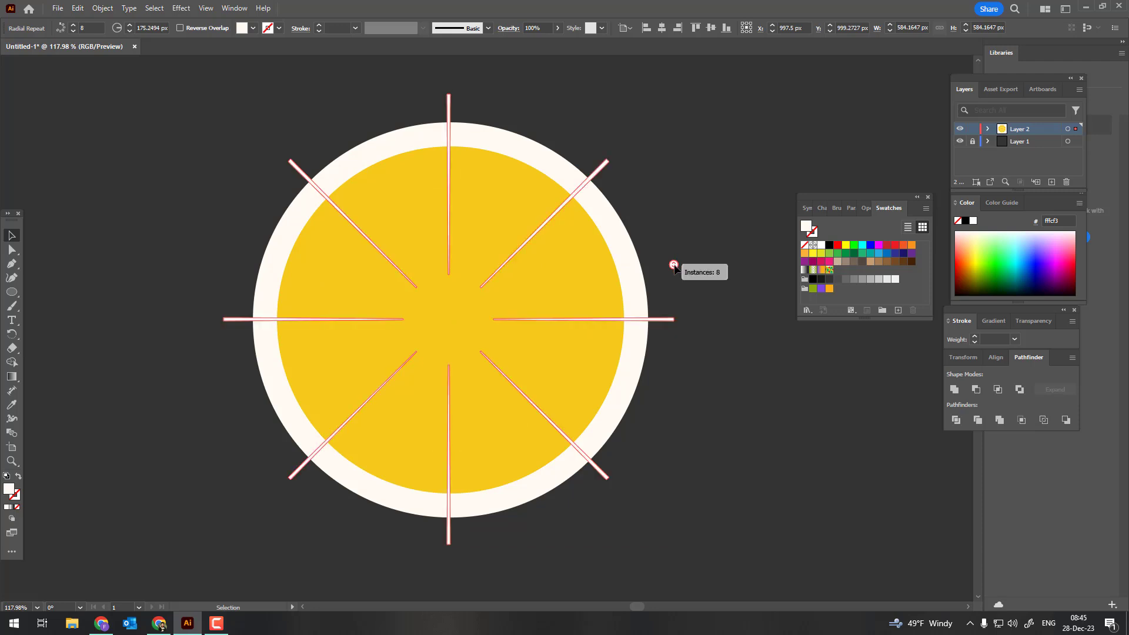
left_click_drag(674, 266, 679, 247)
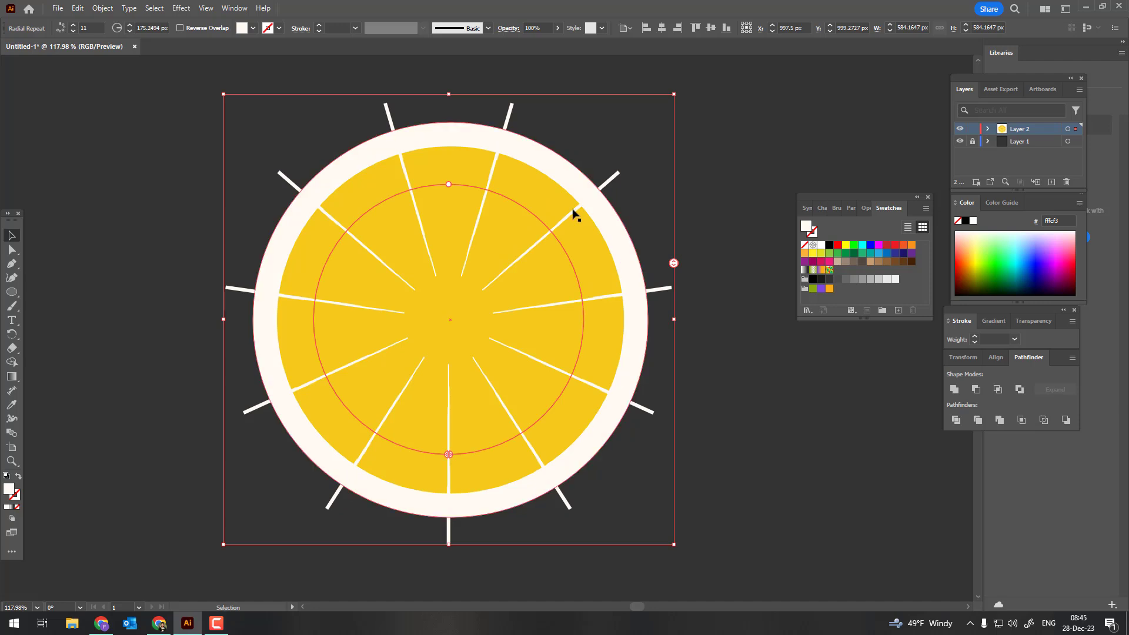
left_click_drag(450, 181, 448, 224)
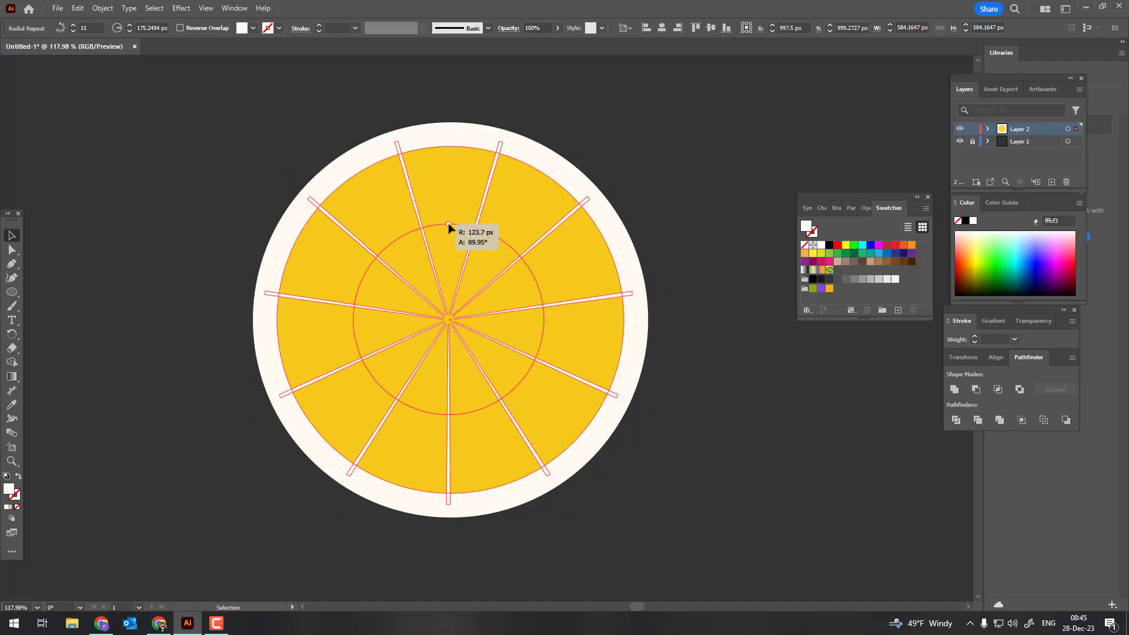
key("z")
mouse_move(600, 202)
left_mouse_down()
mouse_move(544, 244)
mouse_move(598, 260)
left_mouse_up()
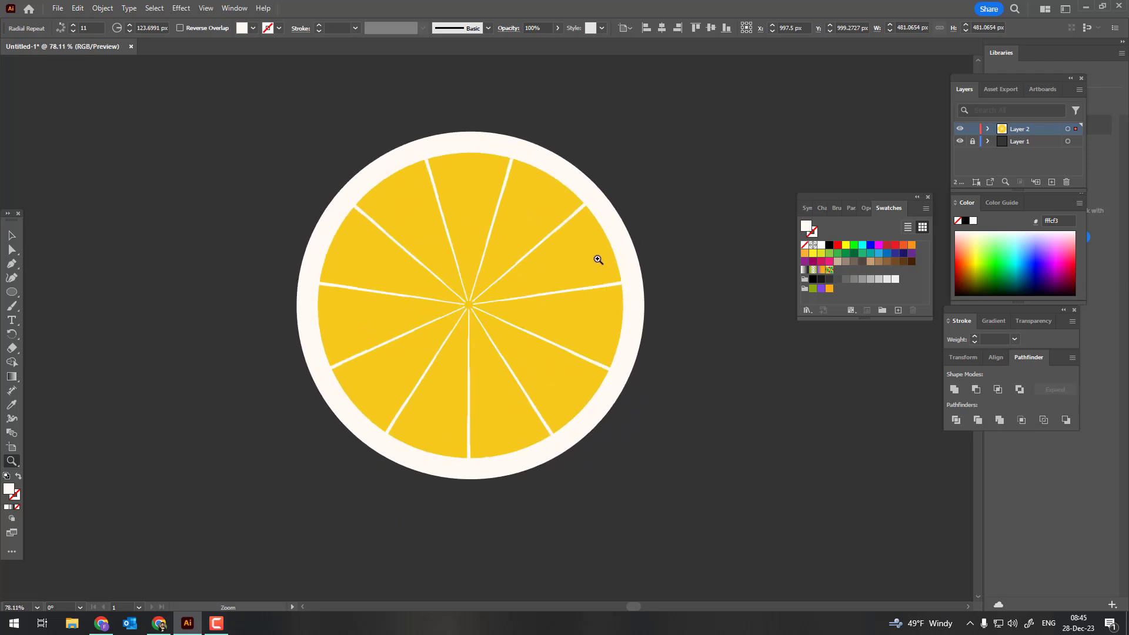
- Centre the lemon horizontally and vertically on the artboard
left_click(17, 236)
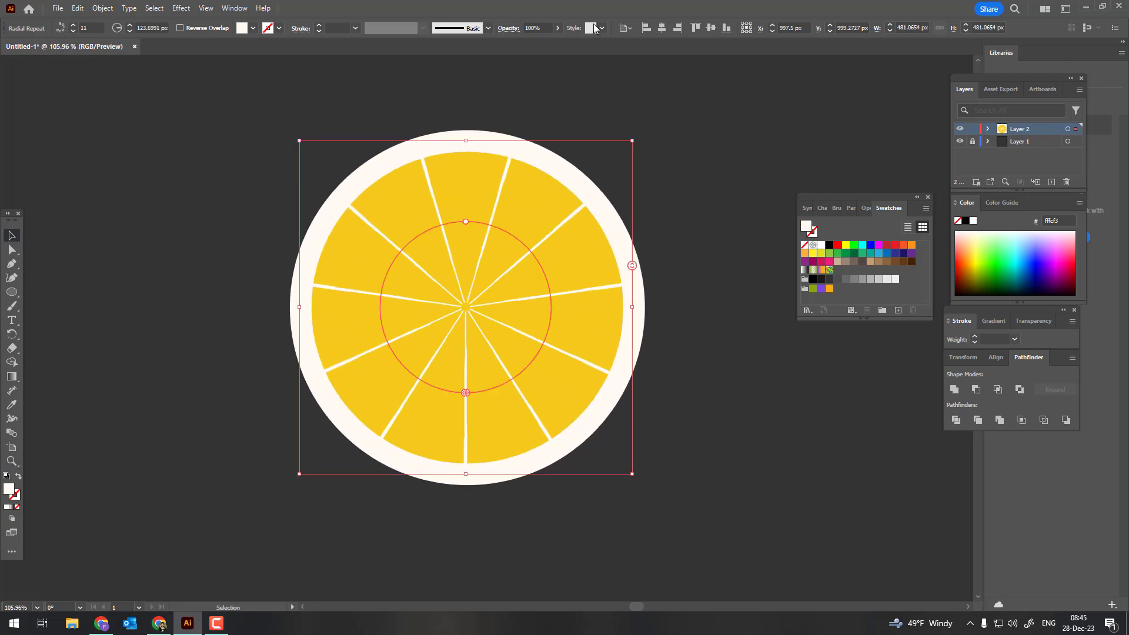
left_click(668, 29)
left_click(709, 29)
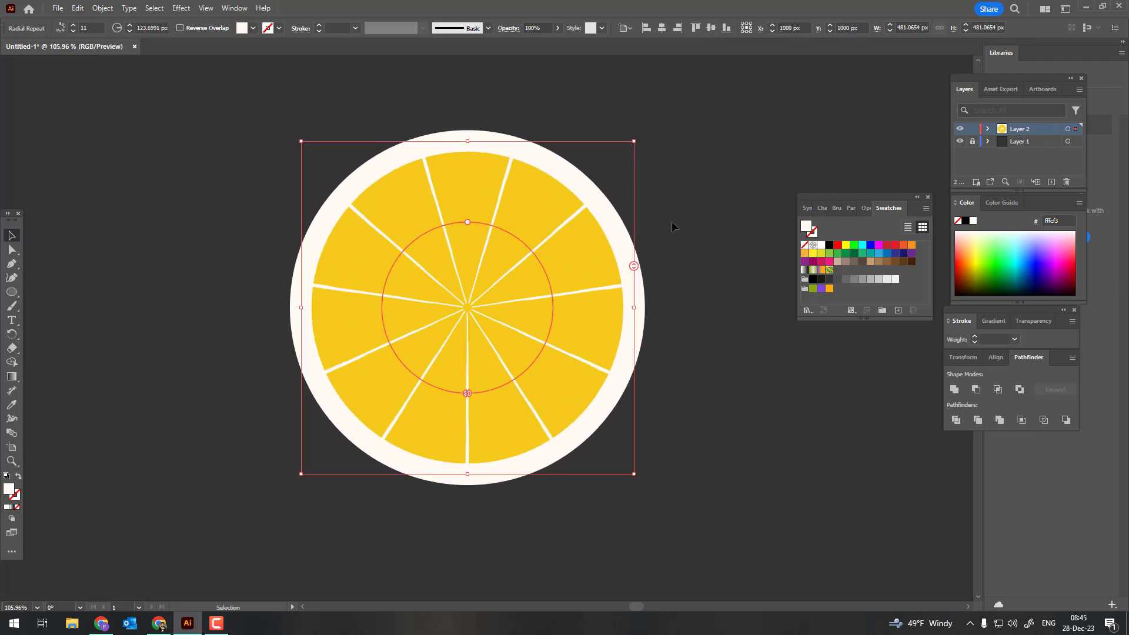
key("ctrl+a")
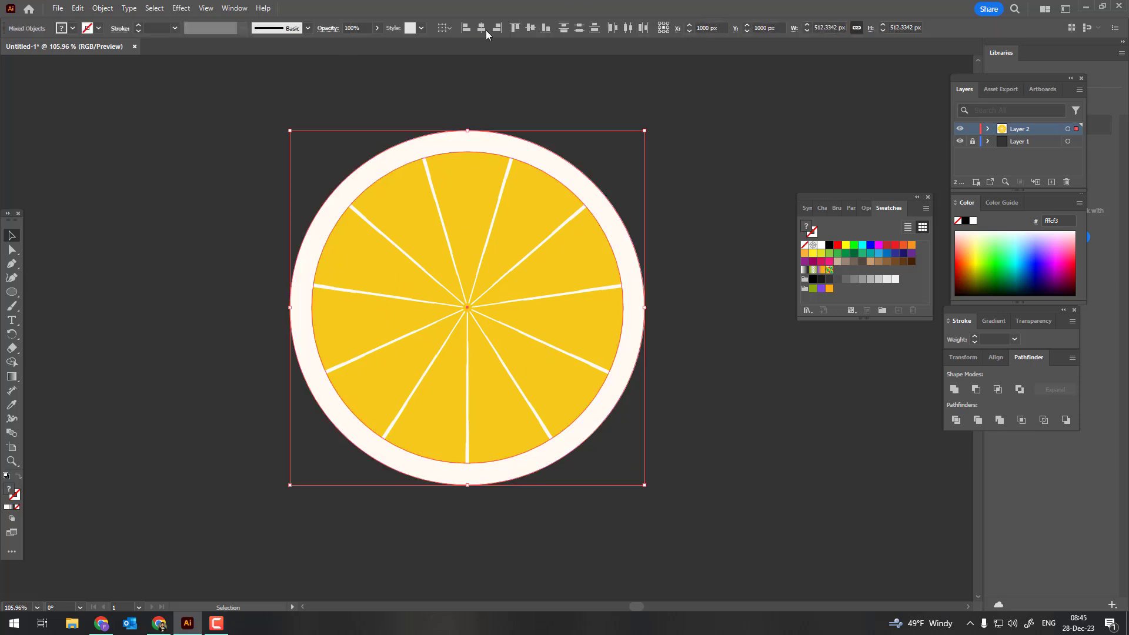
left_click(734, 380)
- Shrink the radial repeat's radius to 113.42 px so spokes end at the yellow edge
key("z")
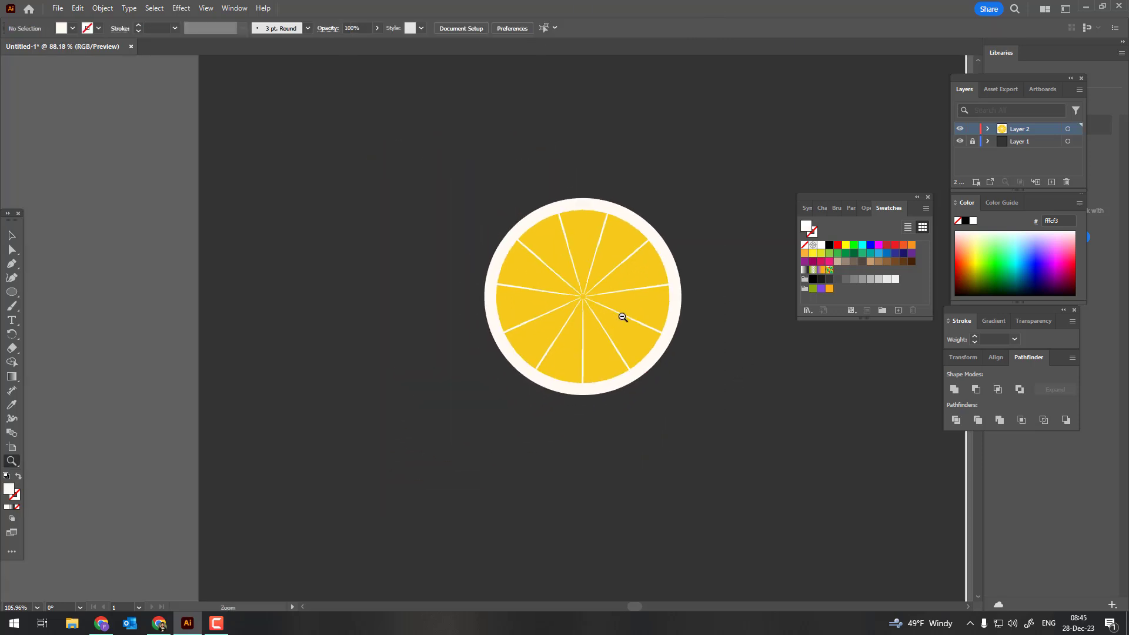
left_click_drag(733, 380, 743, 374)
left_click(564, 312)
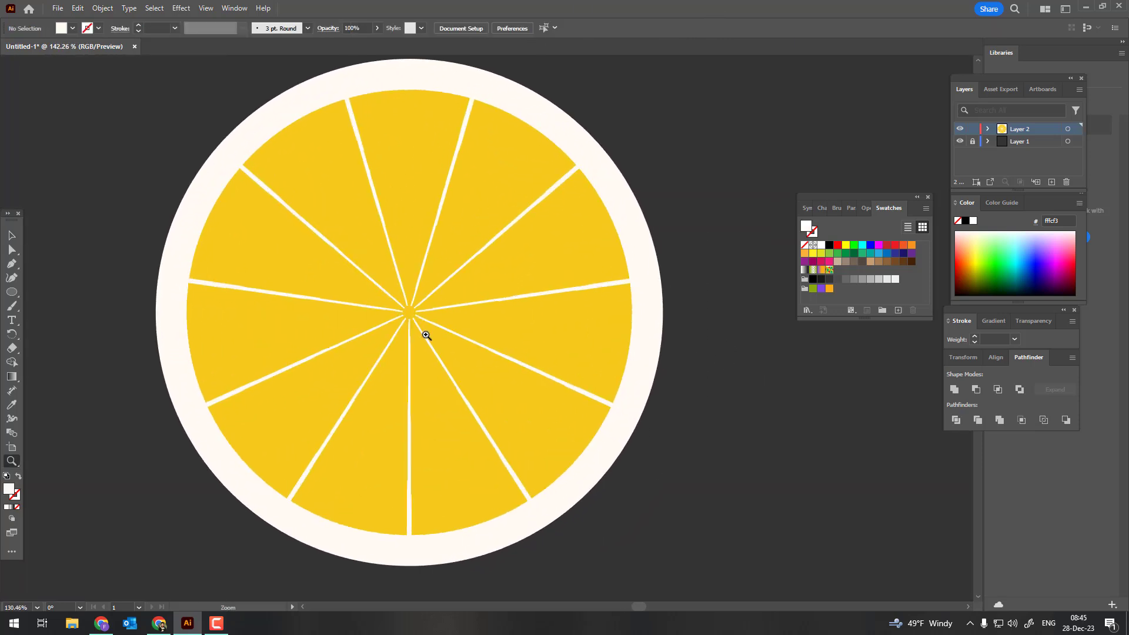
left_click(17, 236)
left_click(478, 304)
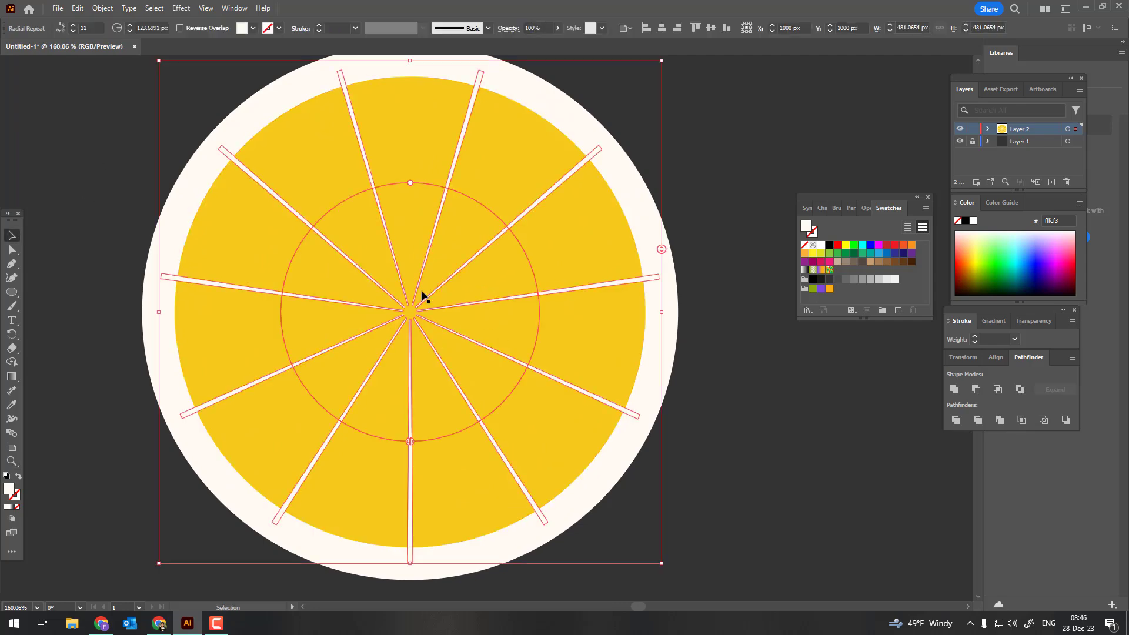
left_click_drag(410, 183, 410, 193)
key("z")
mouse_move(397, 307)
left_mouse_down()
mouse_move(514, 327)
mouse_move(350, 330)
left_mouse_up()
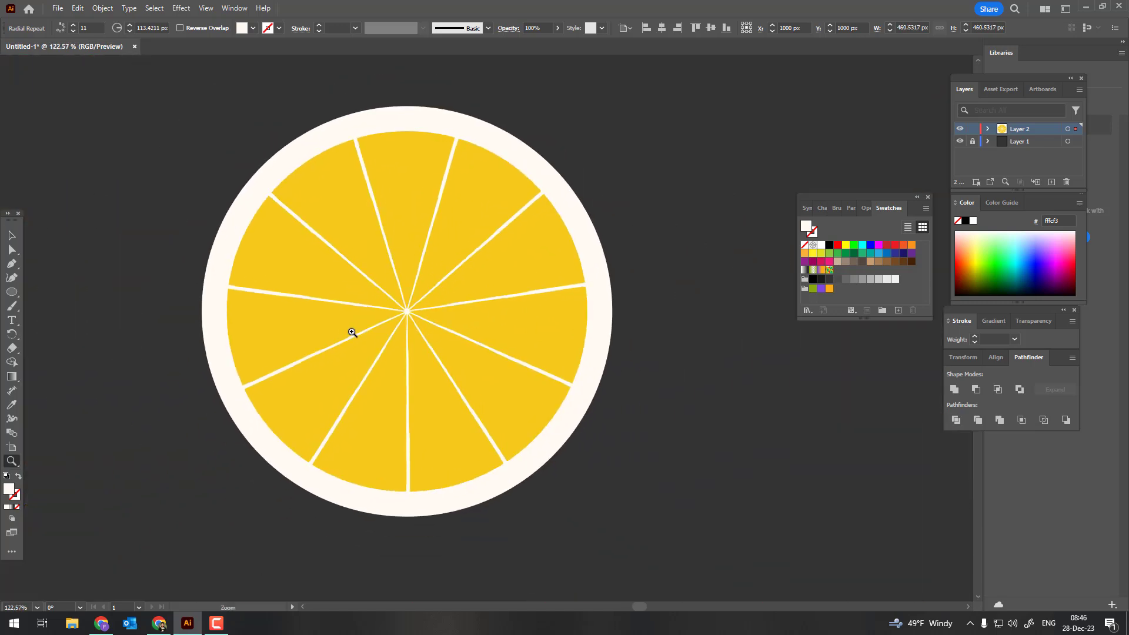
- Expand the radial repeat of spokes into plain shapes
key("v")
left_click(102, 9)
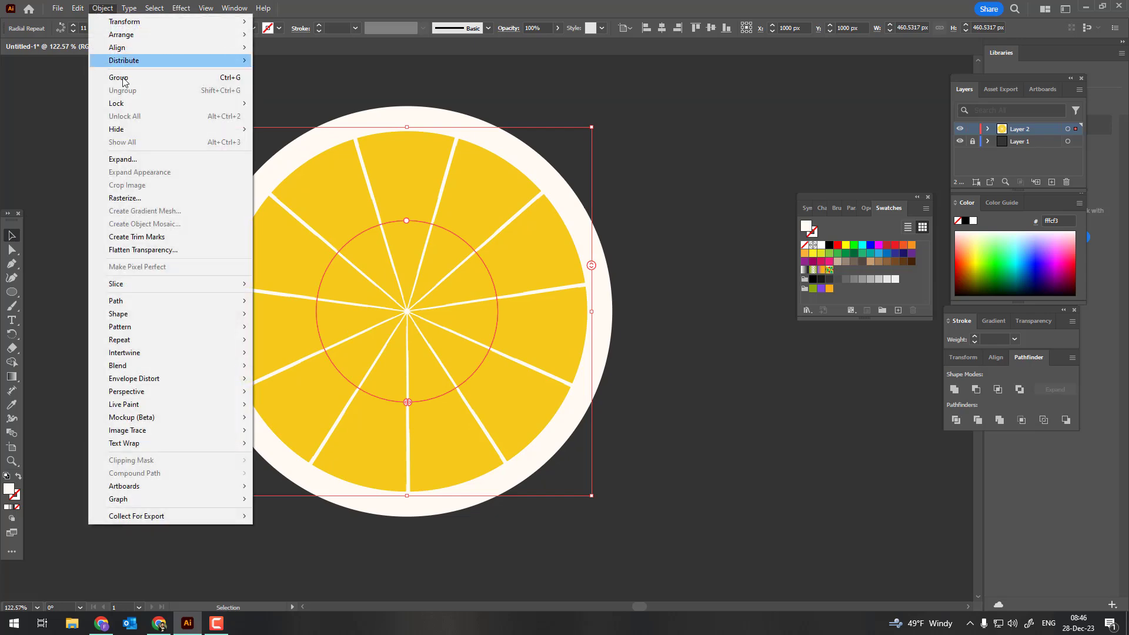
left_click(115, 164)
left_click(148, 336)
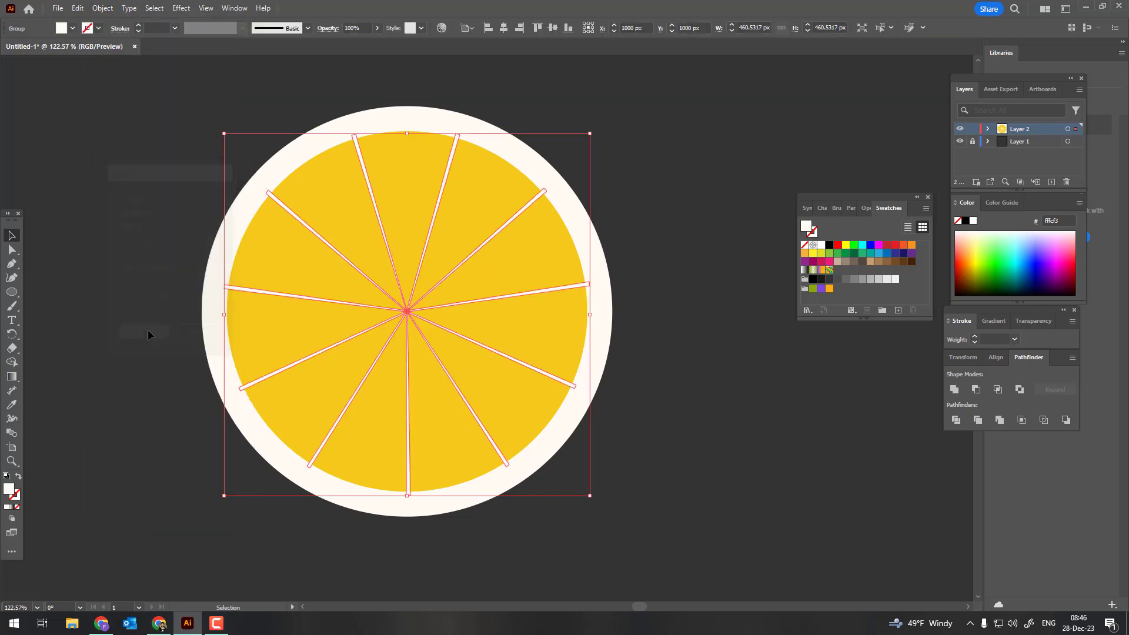
left_click(102, 8)
key("Escape")
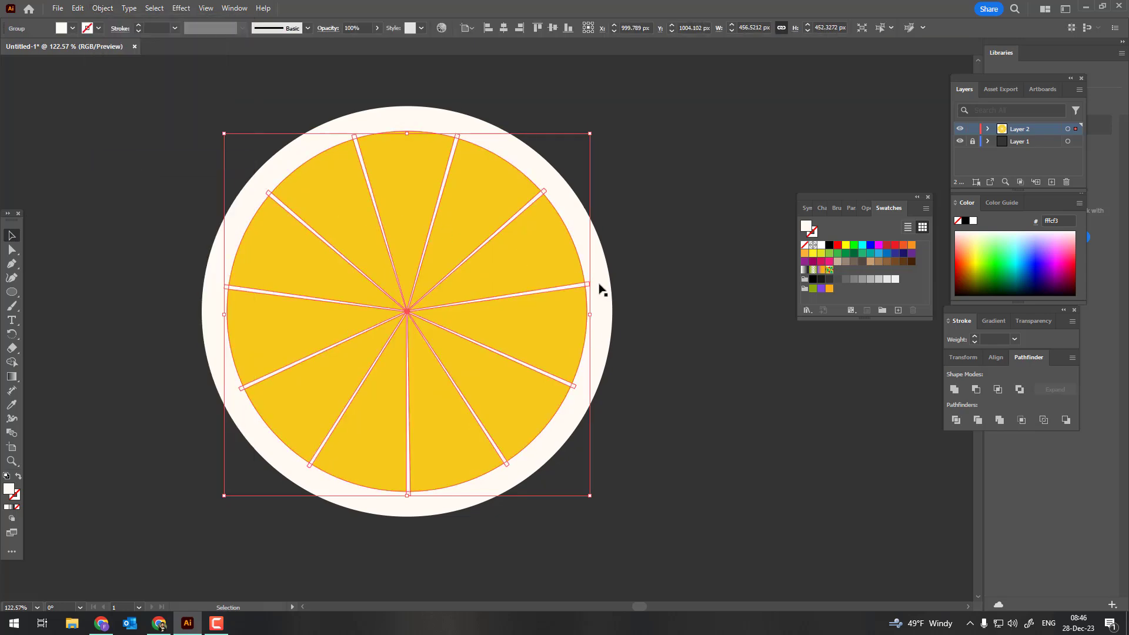
- Divide the yellow flesh along the spokes with Pathfinder, ungroup the wedges, and select the top one
left_click(542, 256, "shift")
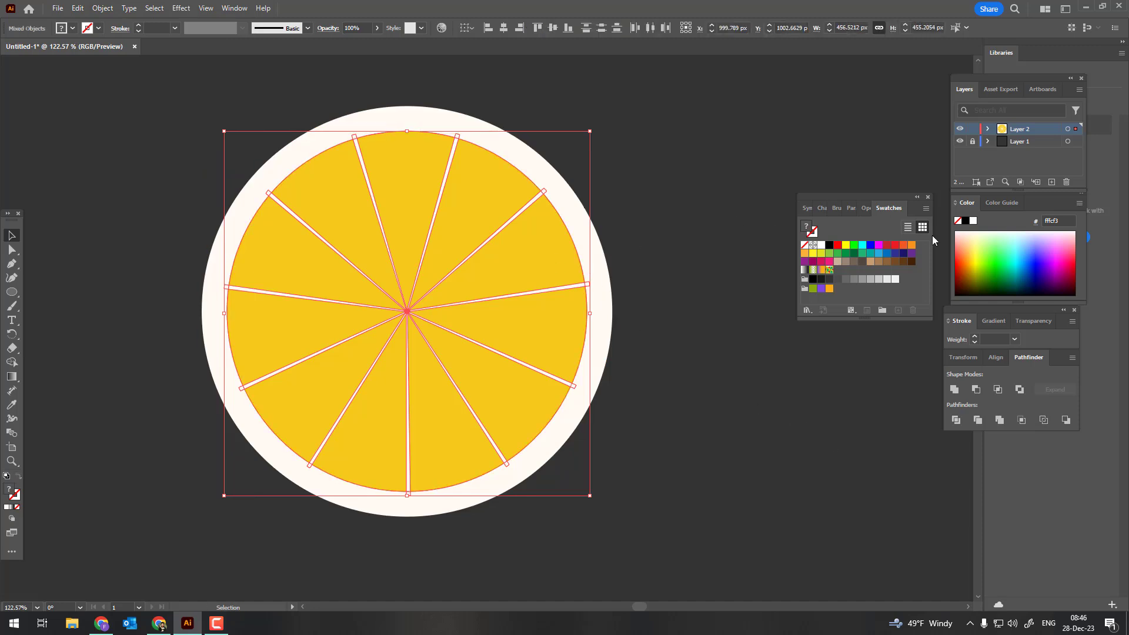
left_click(955, 421)
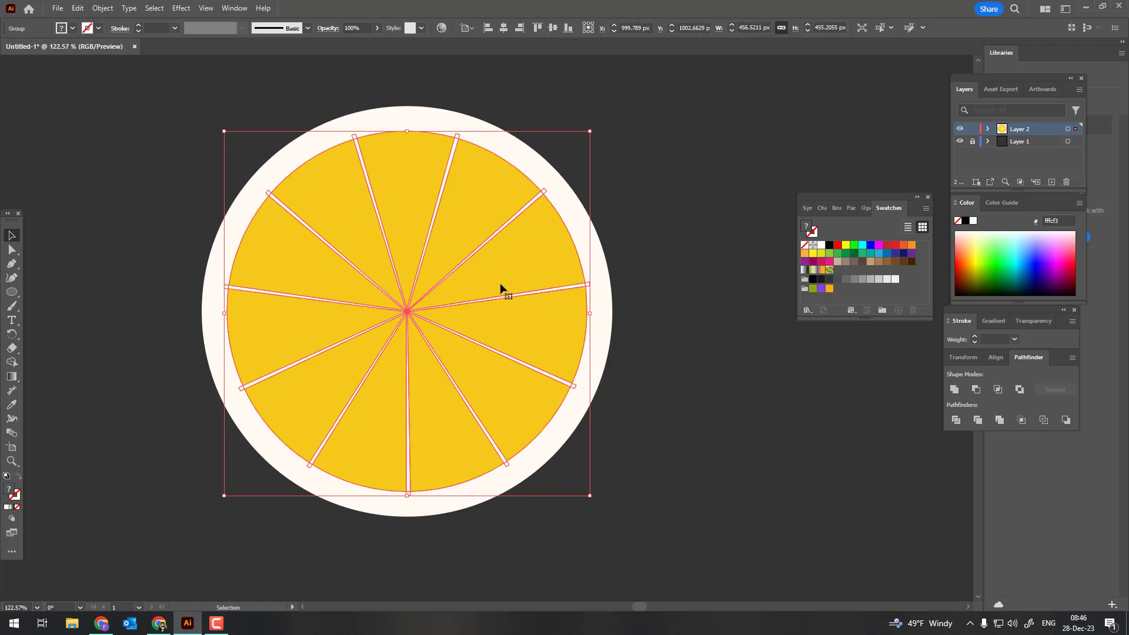
right_click(471, 279)
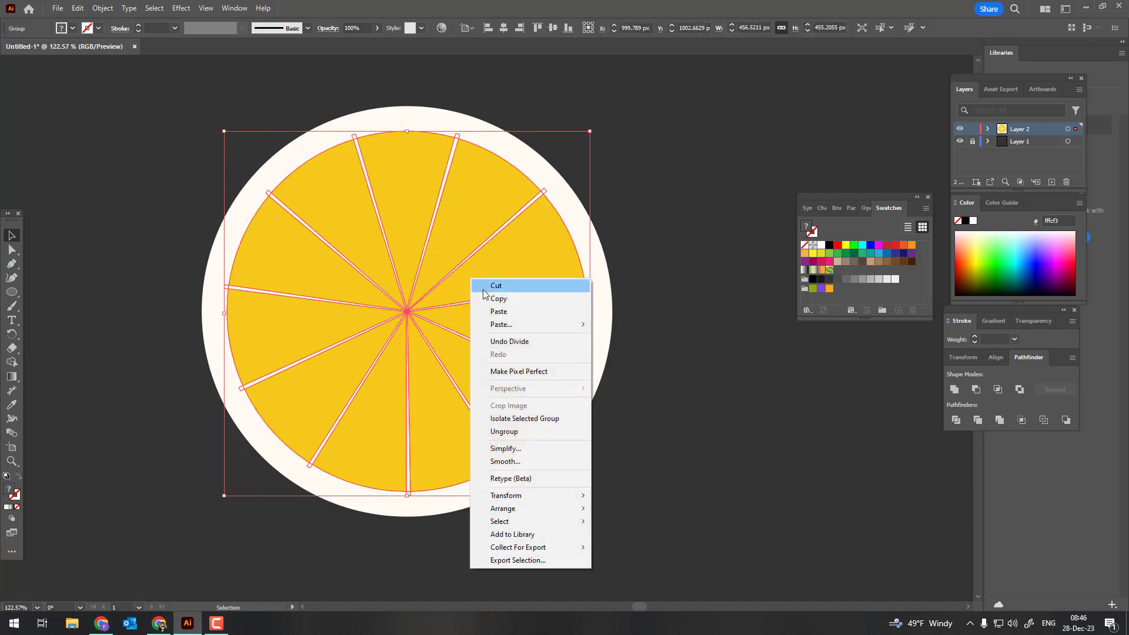
left_click(527, 436)
left_click(652, 430)
left_click(390, 173)
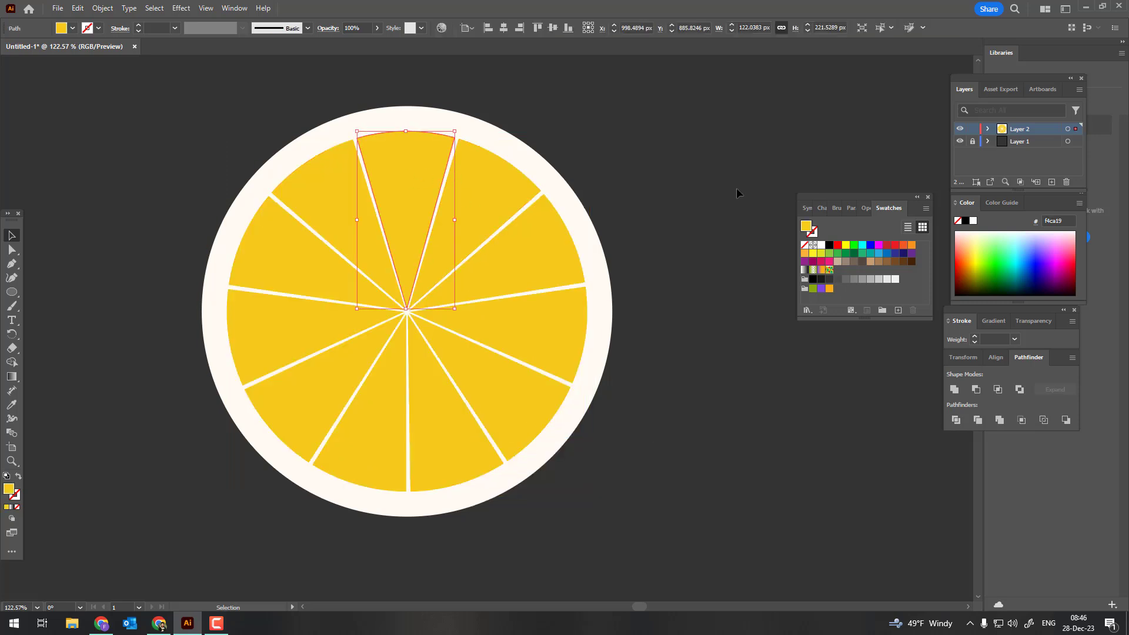
- Save the yellow as a swatch, recolour the top wedge orange #f7af0f, and save that swatch too
left_click(897, 309)
left_click(557, 413)
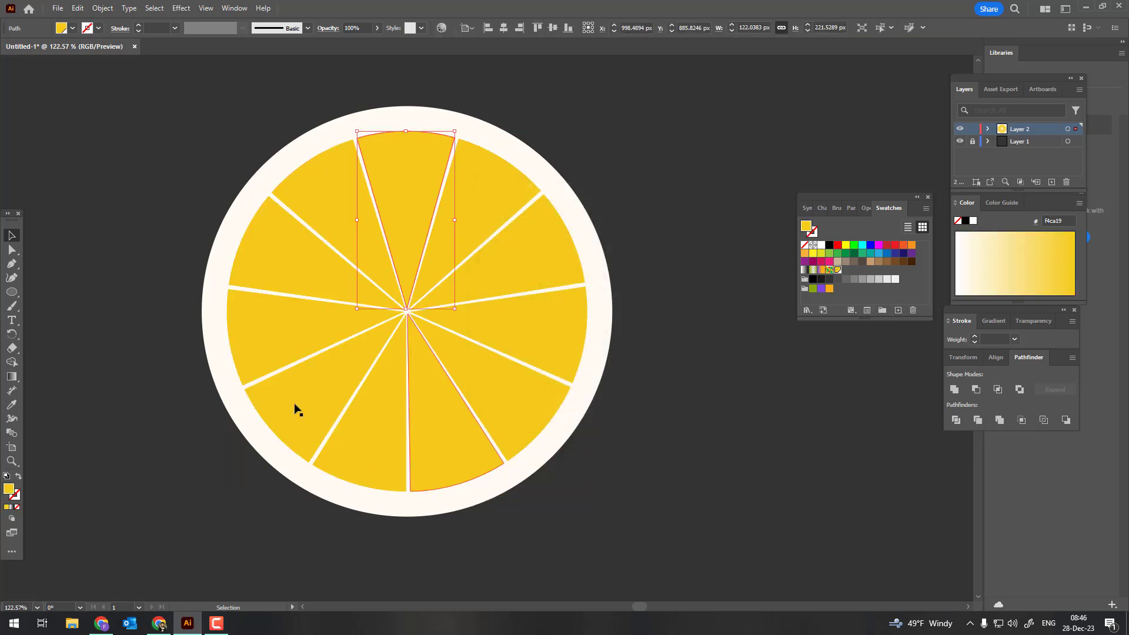
double_click(9, 490)
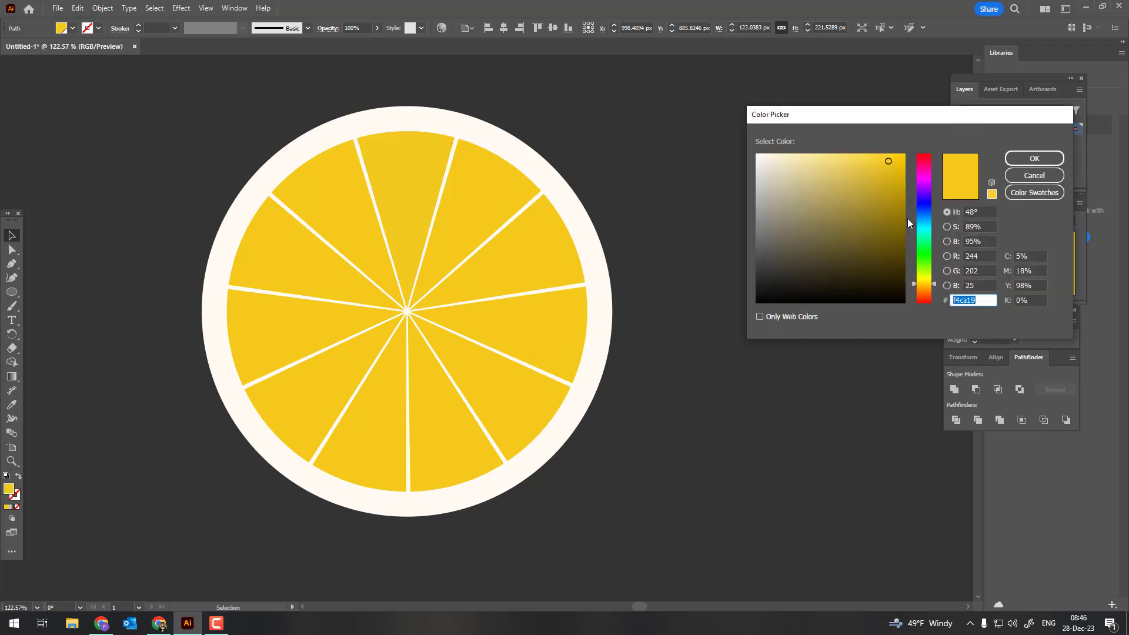
left_click(925, 286)
left_click(894, 161)
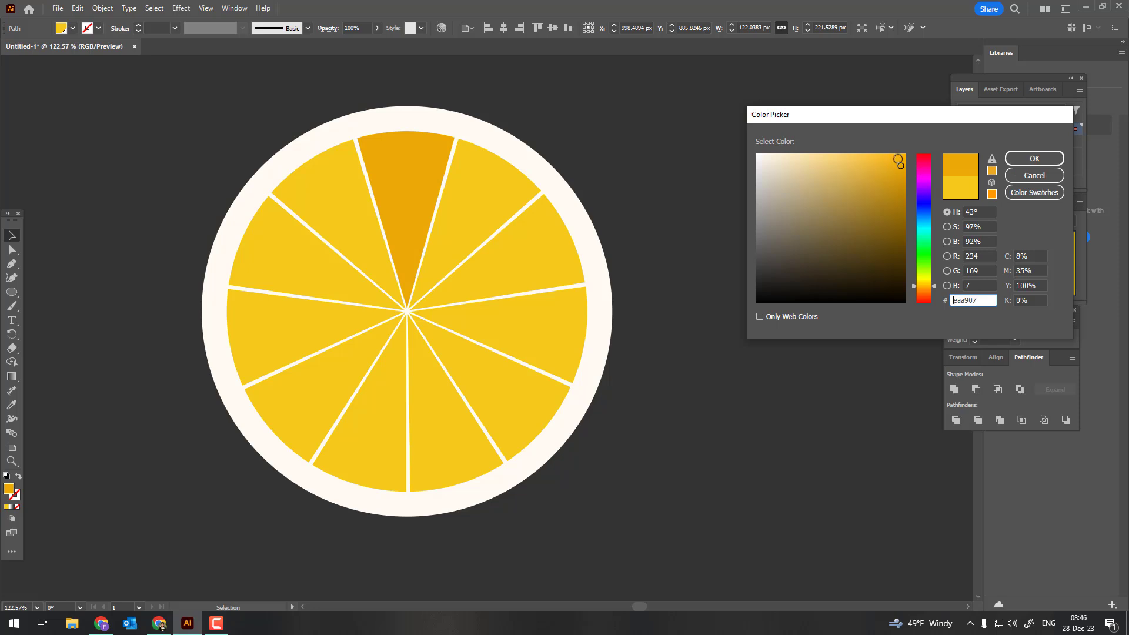
left_click(897, 157)
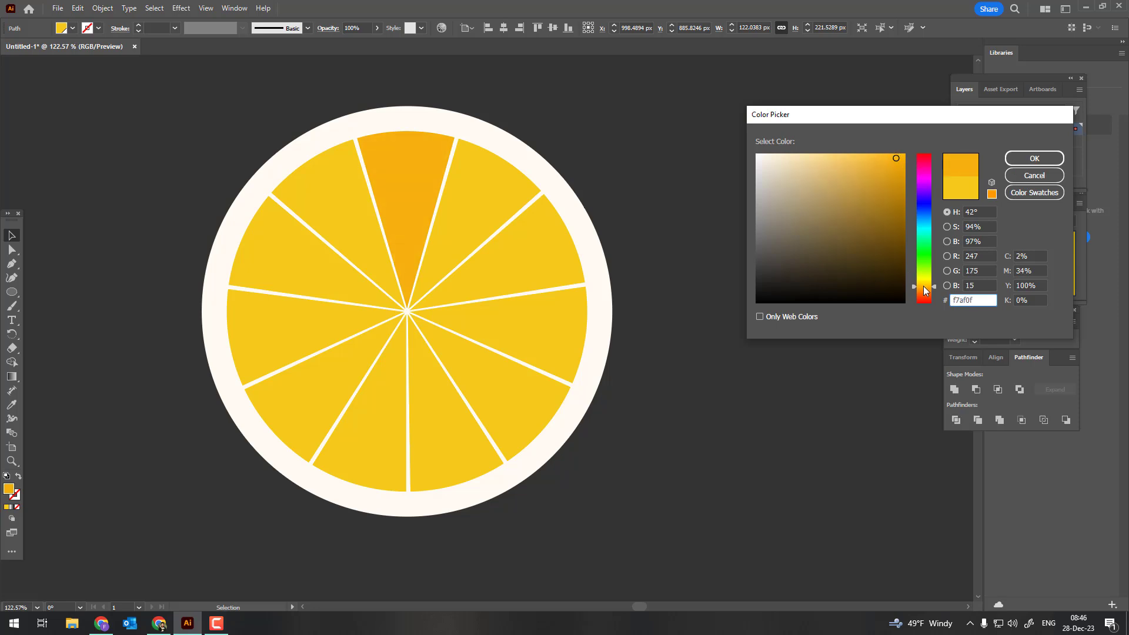
left_click(1034, 158)
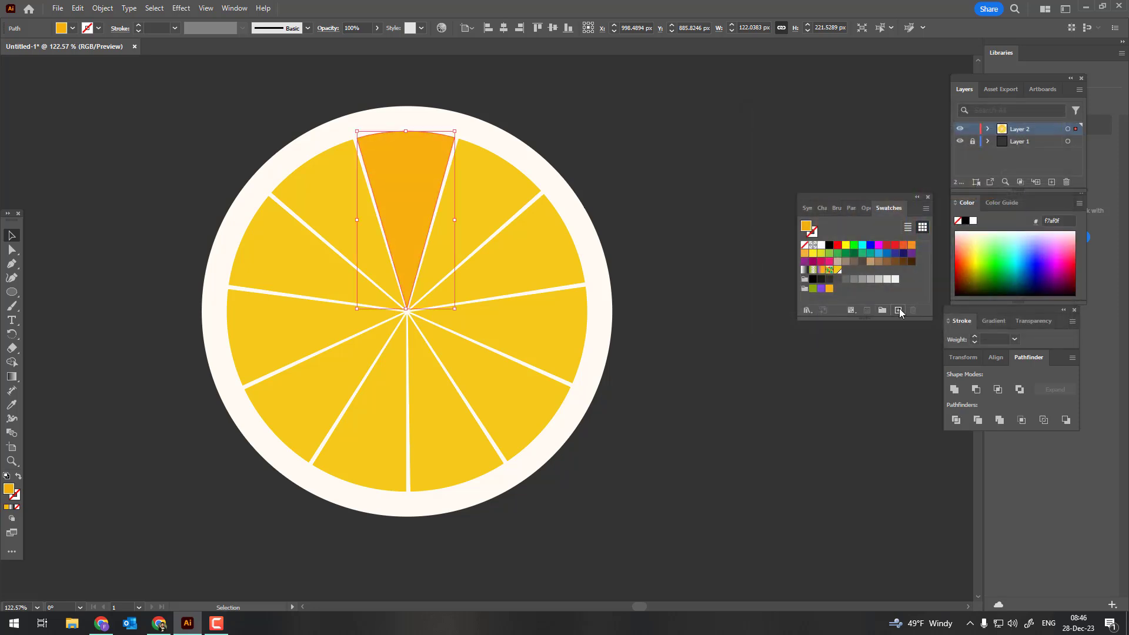
left_click(898, 310)
left_click(564, 418)
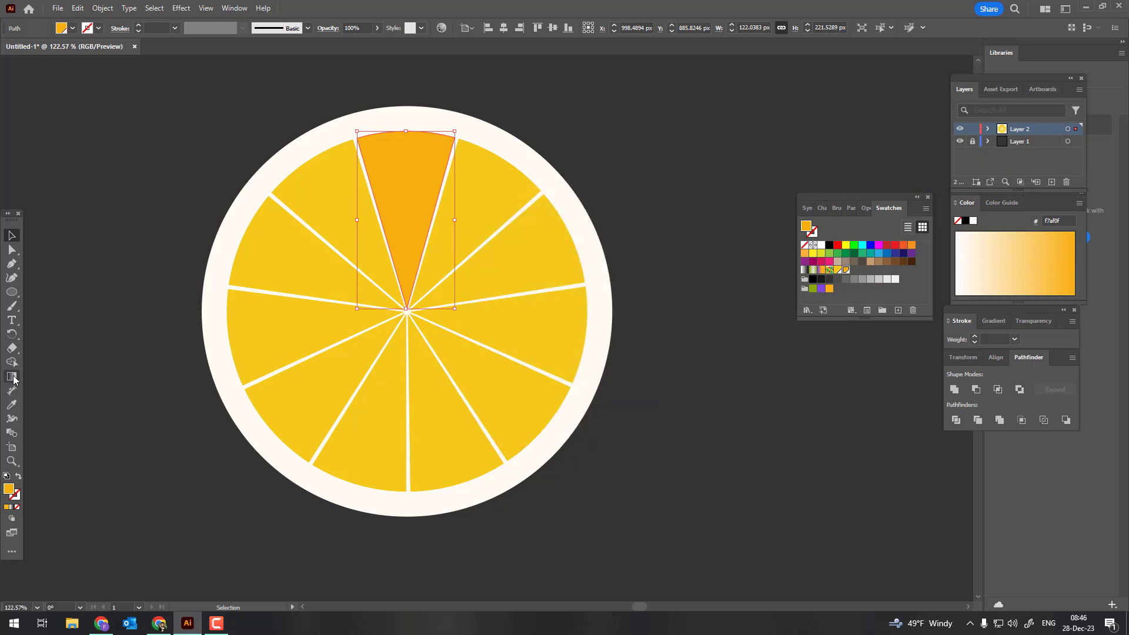
- Fill the top wedge with a vertical rim-to-centre gradient using the saved yellow and orange swatches
left_click(13, 377)
left_click(418, 172)
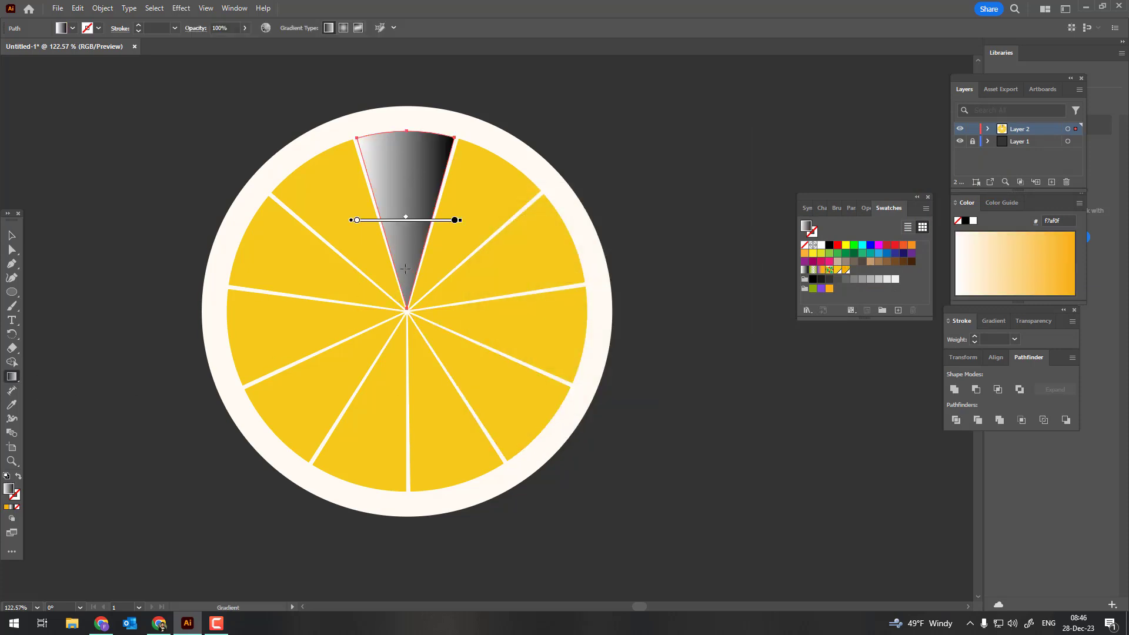
left_click_drag(406, 138, 405, 297)
double_click(405, 297)
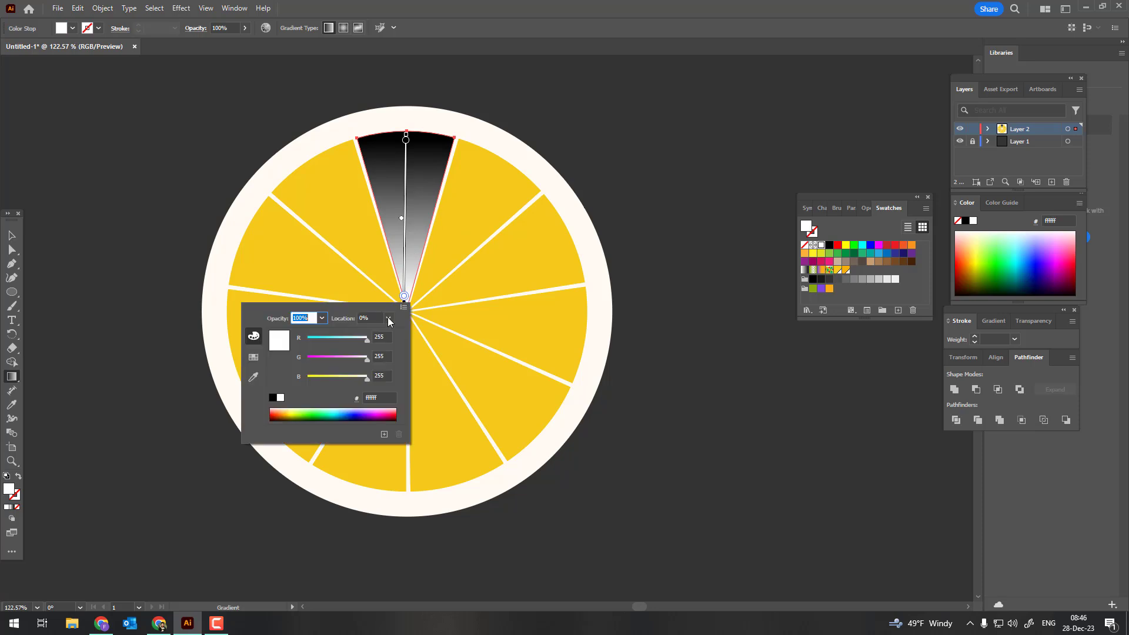
left_click(254, 356)
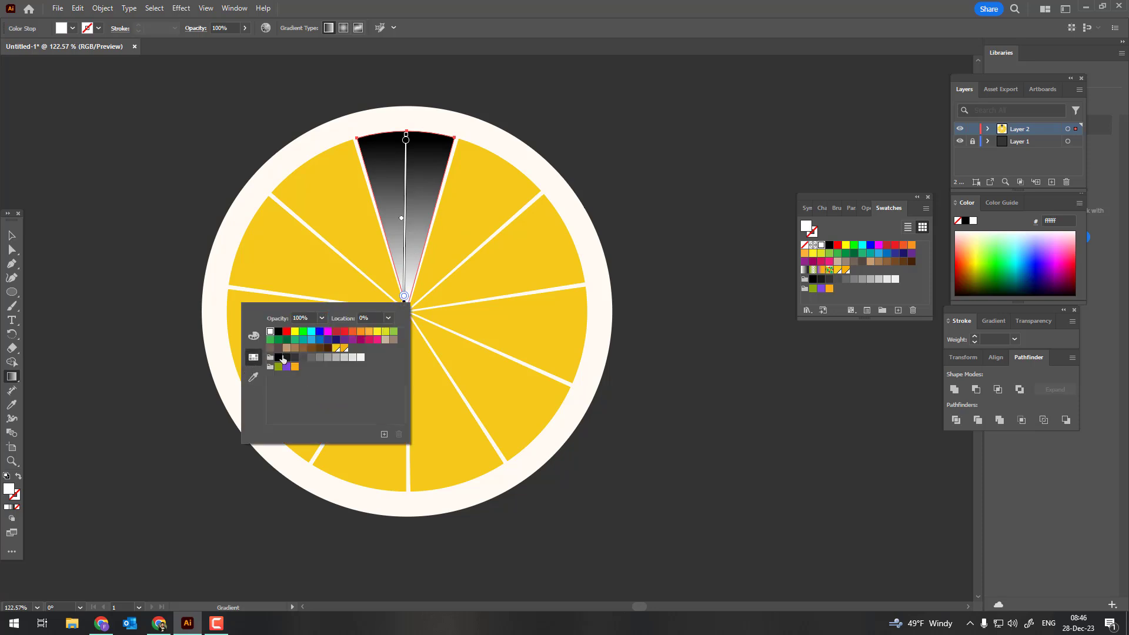
left_click(343, 348)
double_click(406, 139)
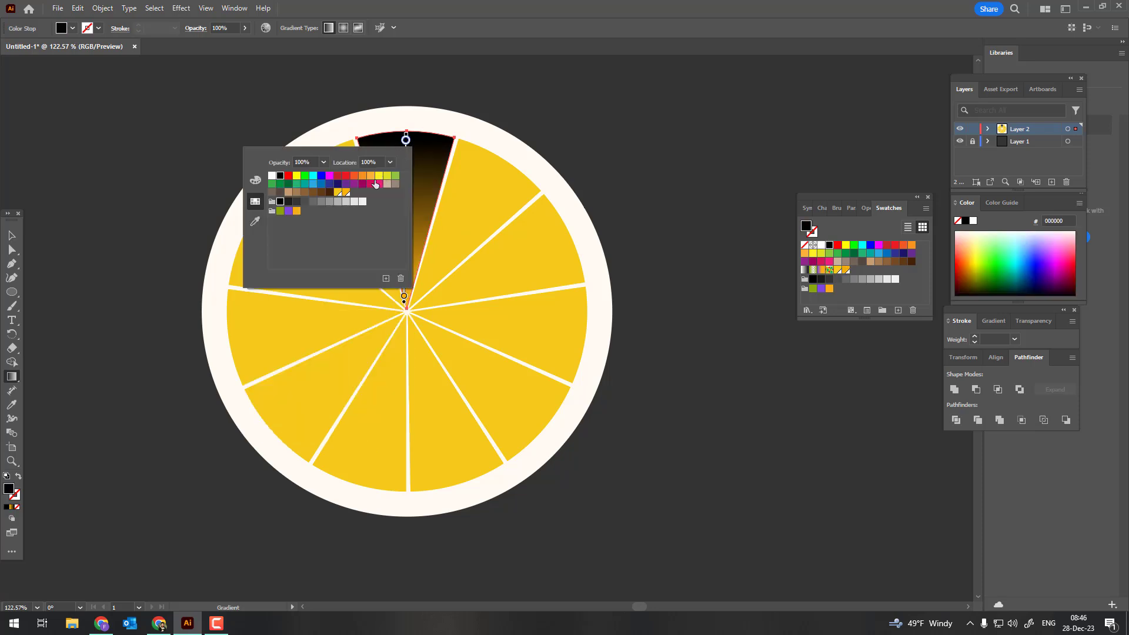
left_click(338, 193)
scroll(467, 216, "down", 1)
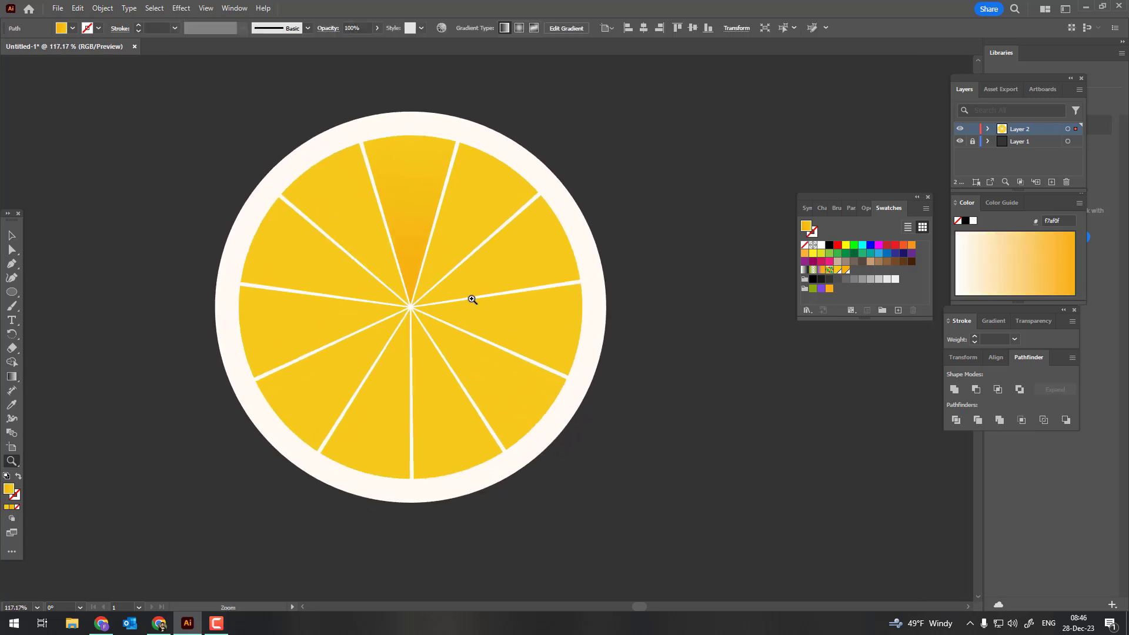
left_click(7, 236)
- Shade the two upper-right wedges with gradients running from the centre out to the rim
left_click(474, 196)
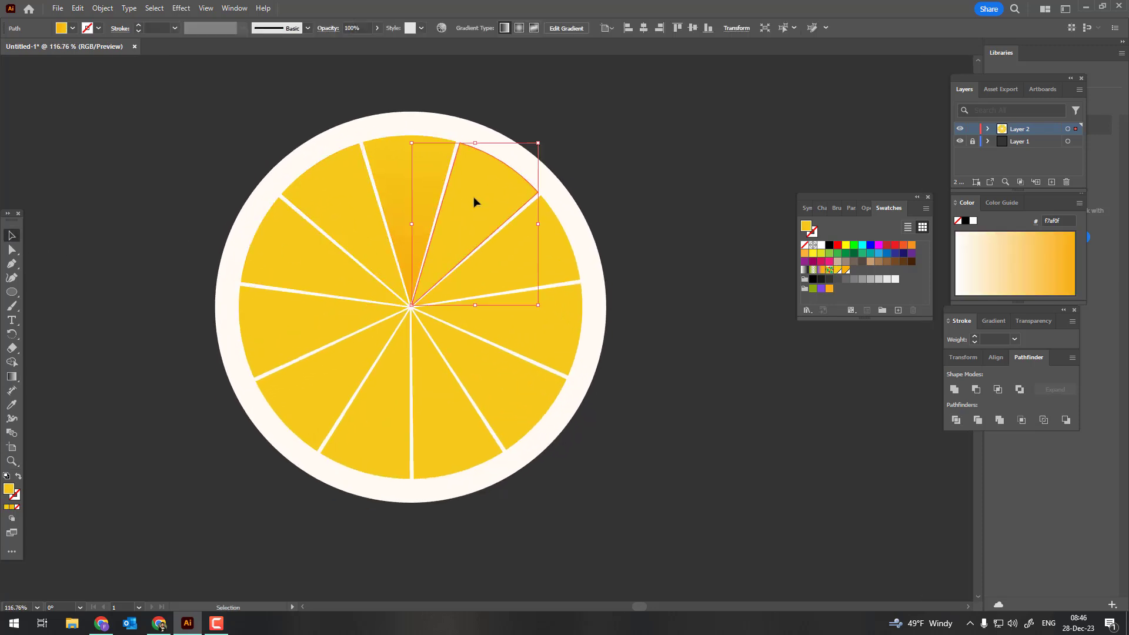
key("g")
left_click(453, 254)
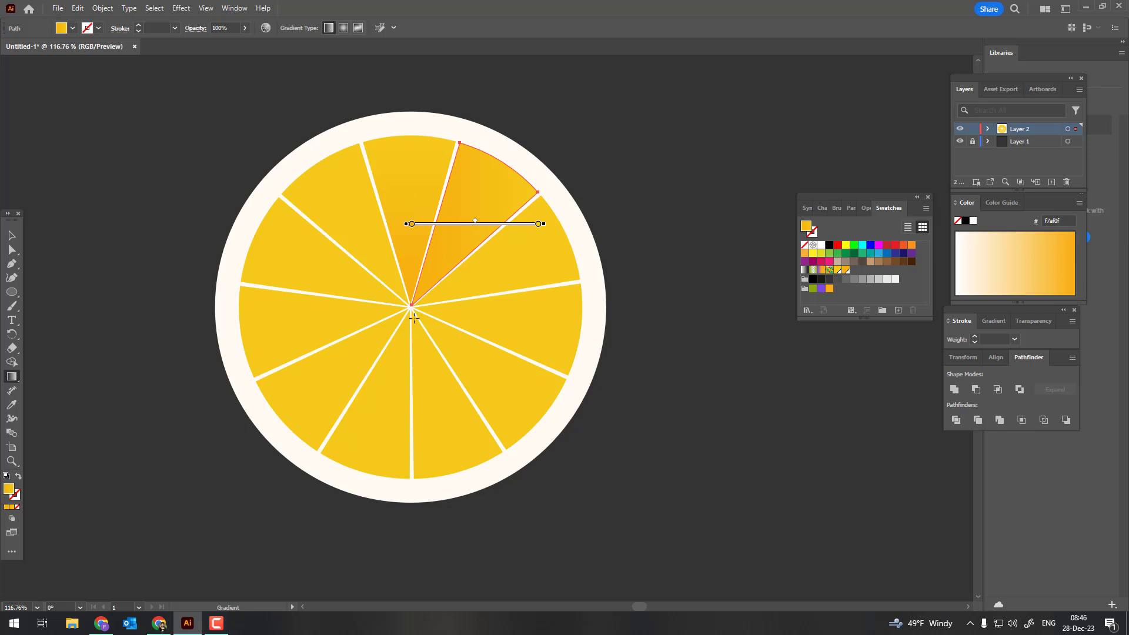
left_click_drag(405, 313, 492, 179)
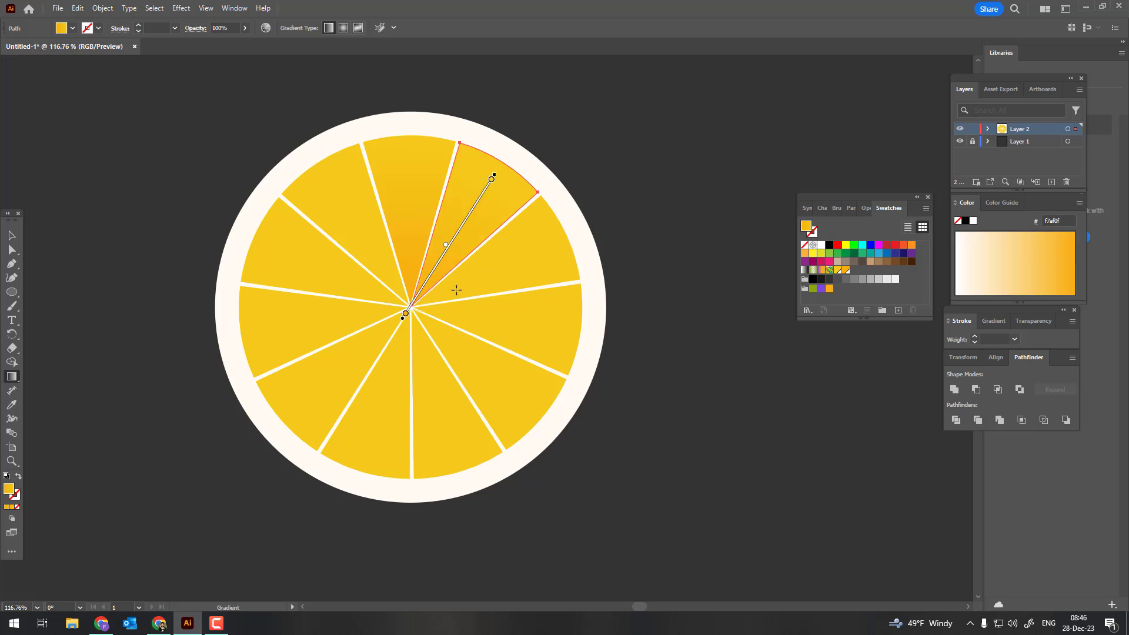
left_click(12, 235)
left_click(472, 260)
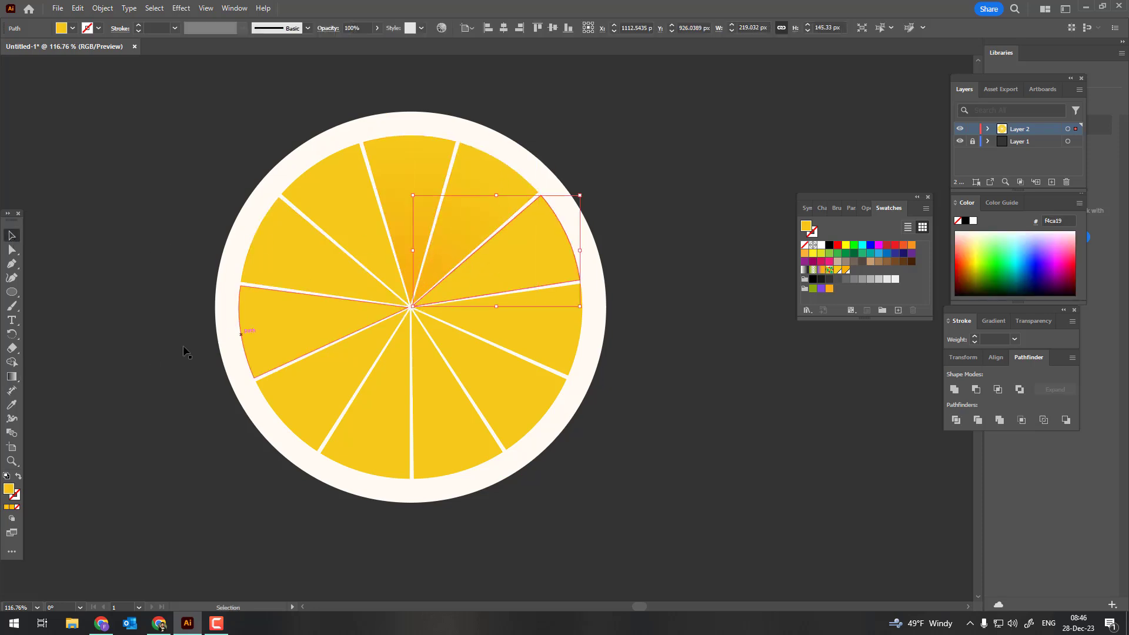
left_click(12, 376)
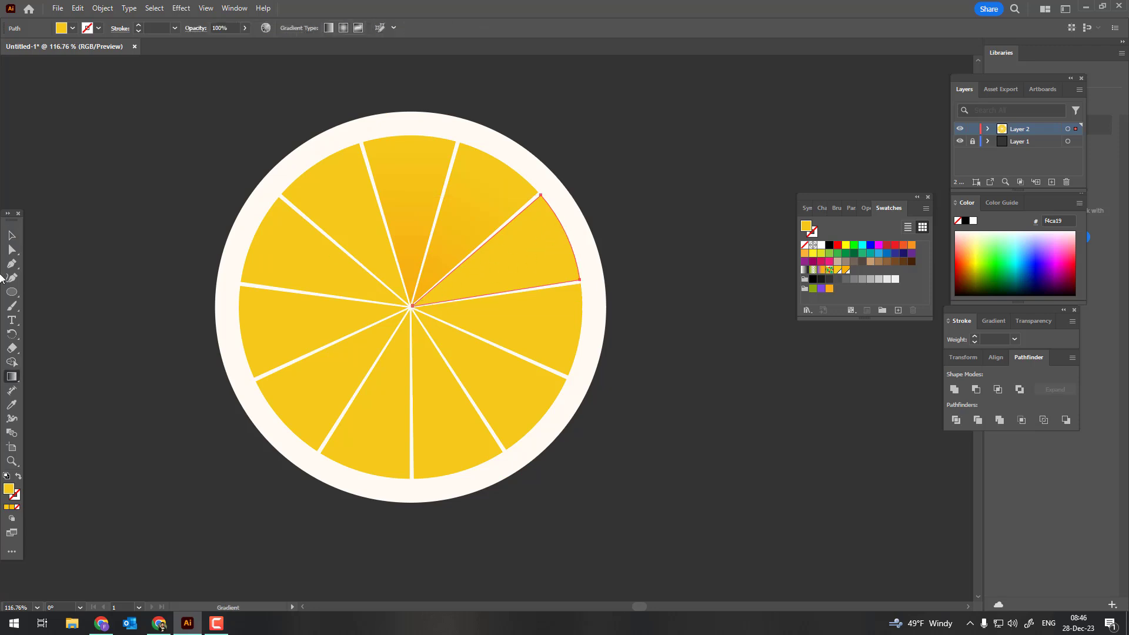
left_click(12, 235)
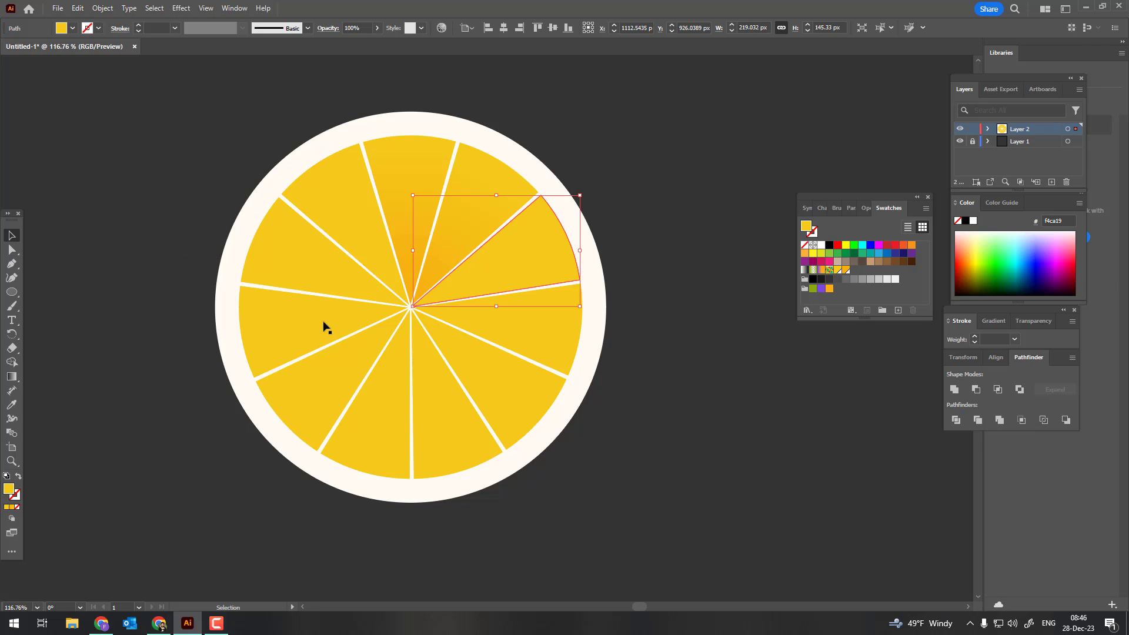
left_click(12, 376)
left_click(471, 284)
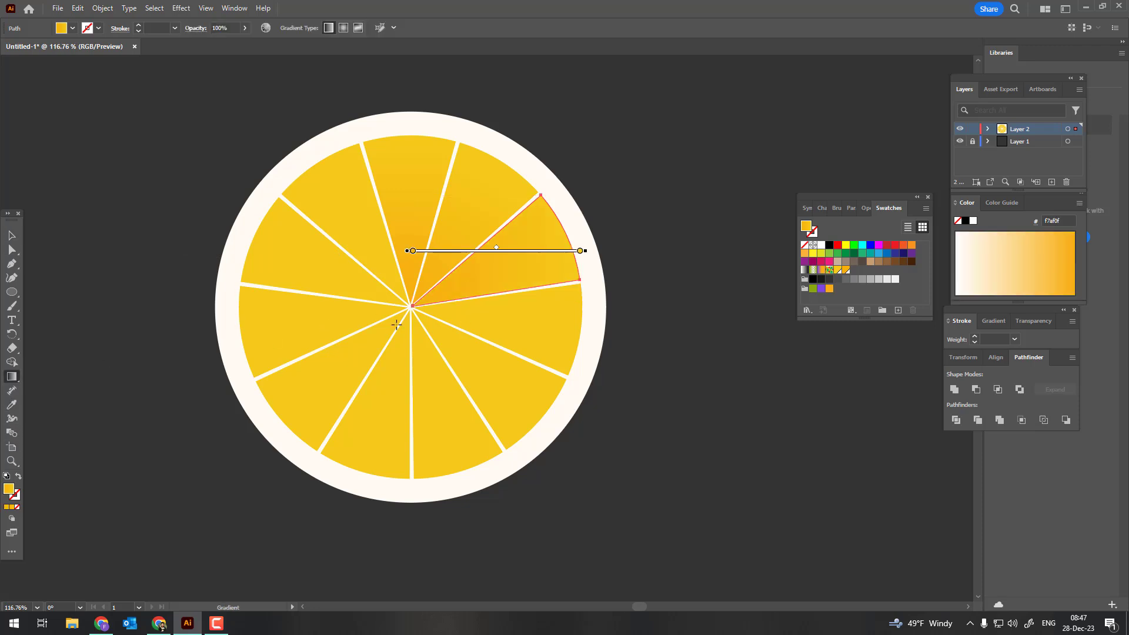
left_click_drag(395, 324, 539, 261)
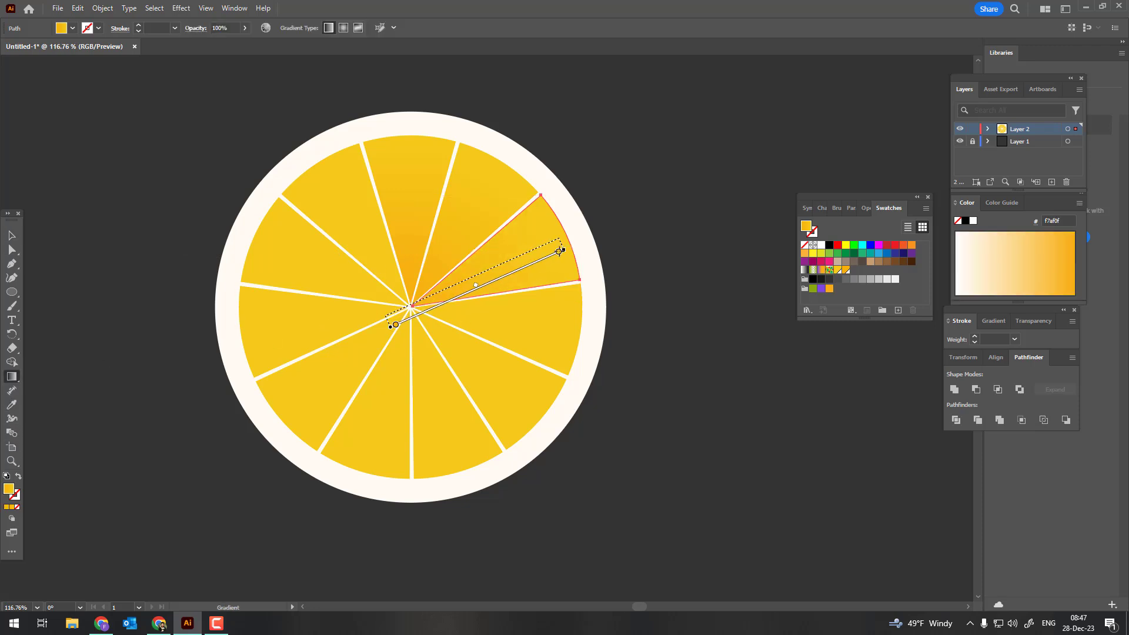
left_click(11, 235)
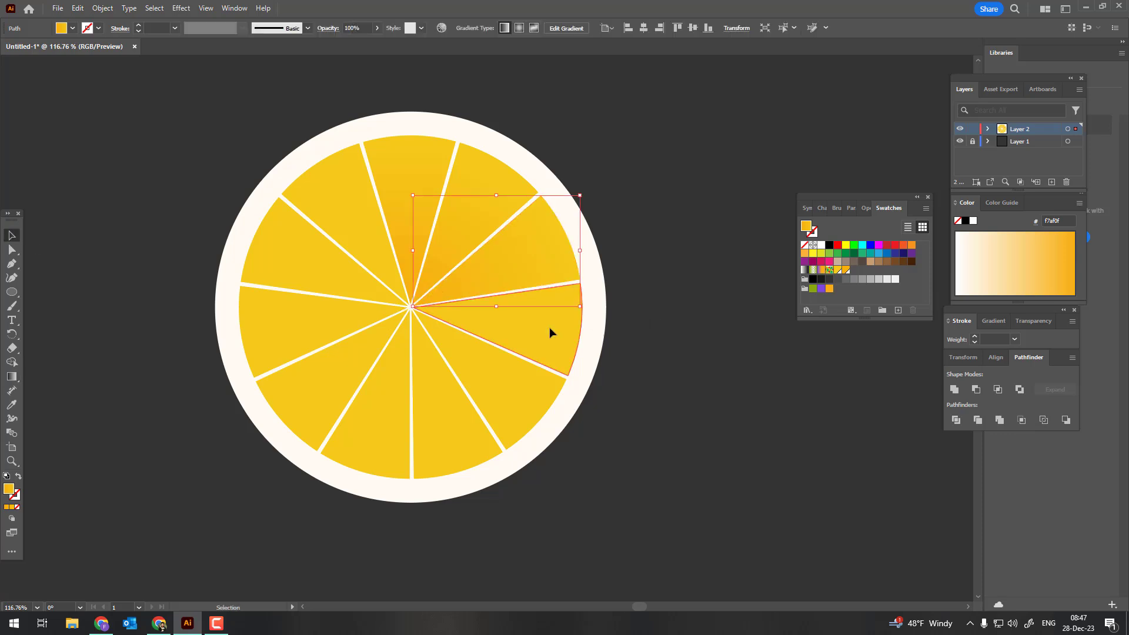
- Shade the right and lower-right wedges with centre-to-rim gradients
left_click(549, 327)
left_click(12, 377)
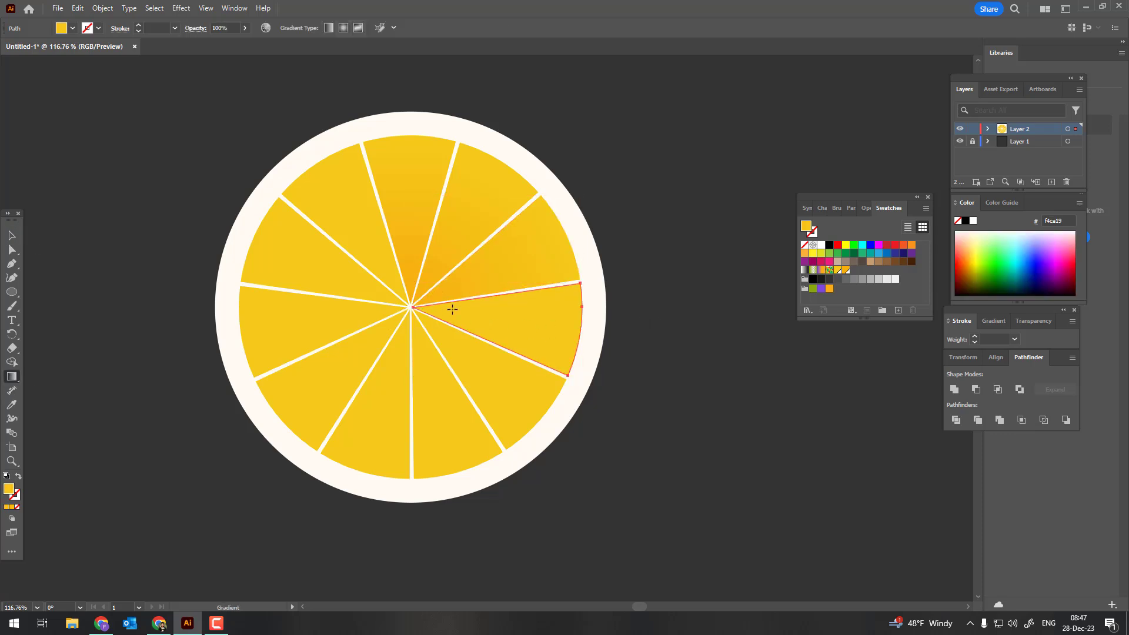
left_click(450, 327)
left_click_drag(422, 307, 564, 328)
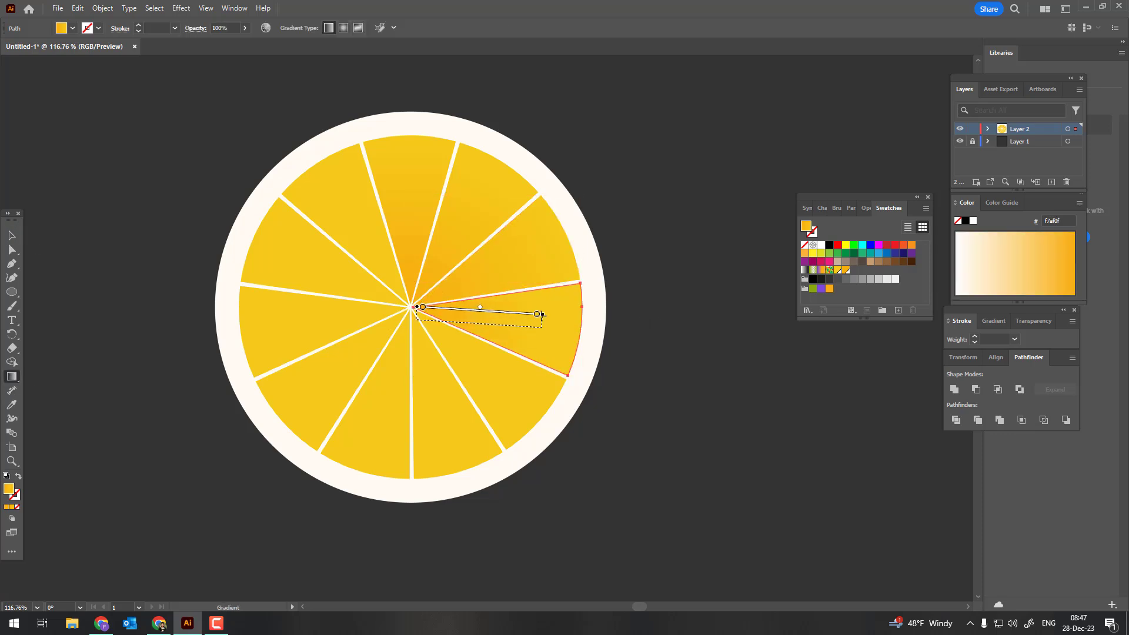
left_click(15, 236)
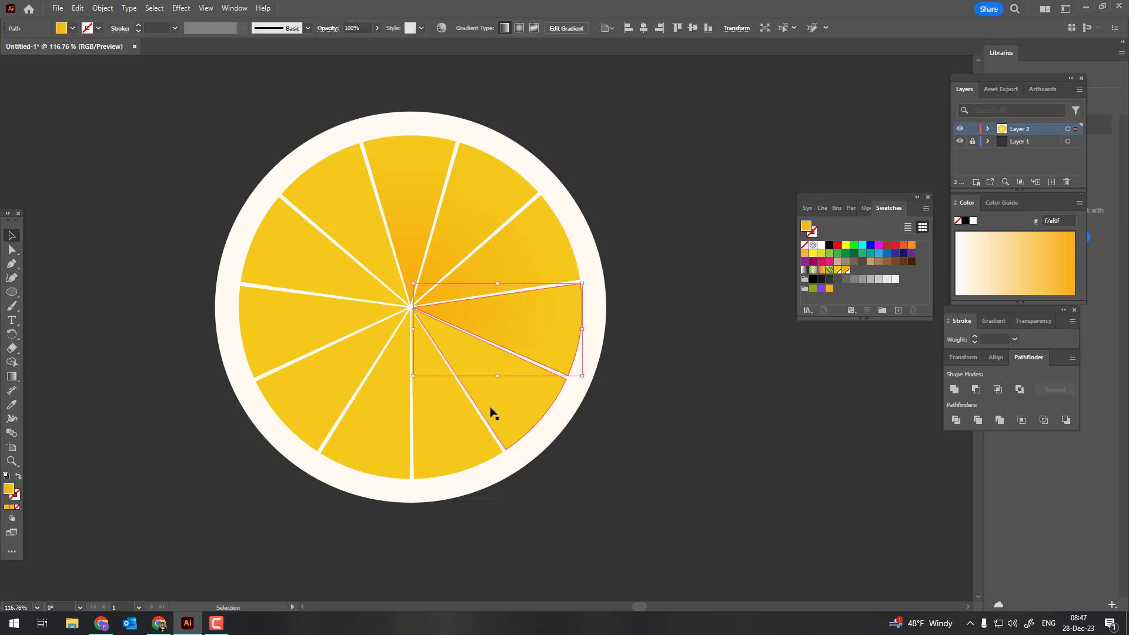
left_click(492, 411)
left_click(17, 379)
left_click(482, 368)
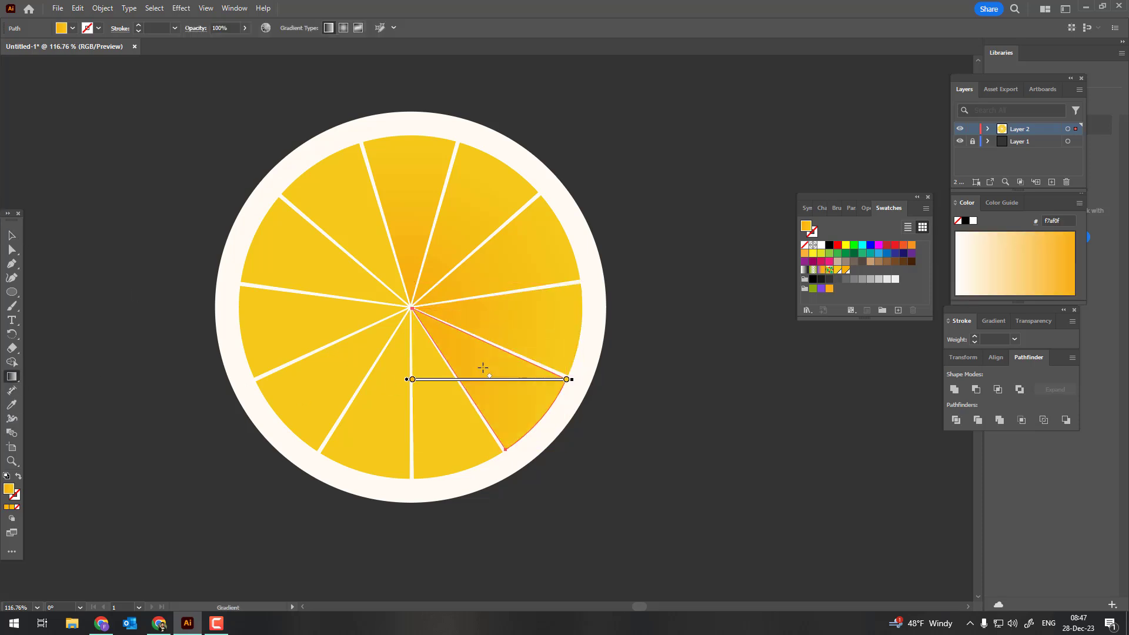
left_click_drag(415, 310, 537, 415)
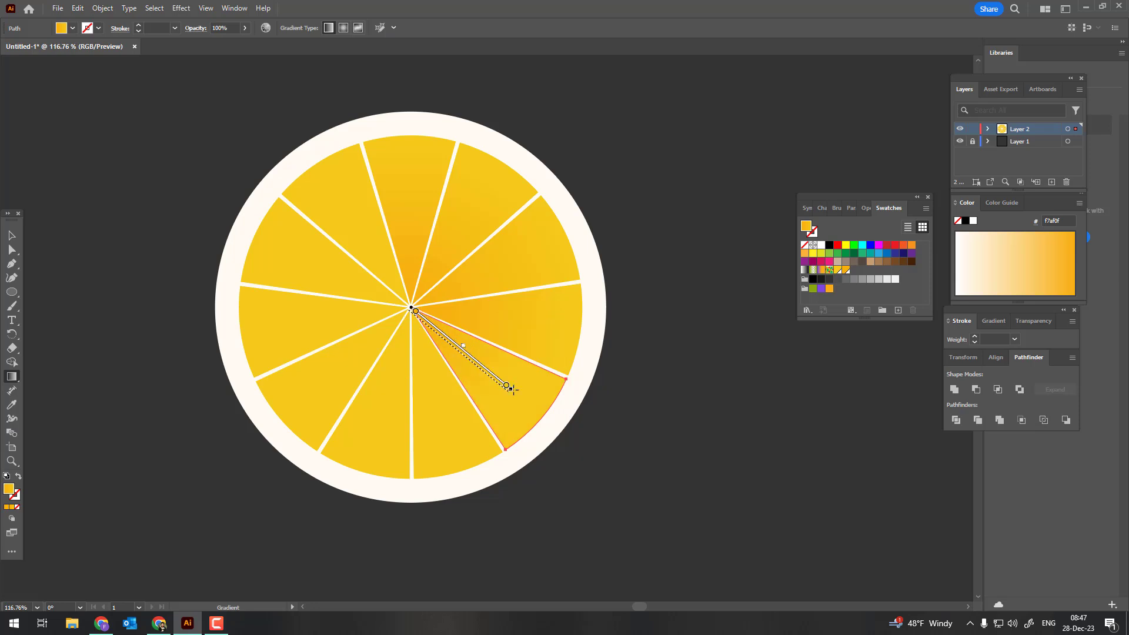
left_click(12, 235)
- Shade the bottom and lower-left wedges with centre-to-rim gradients
left_click(442, 449)
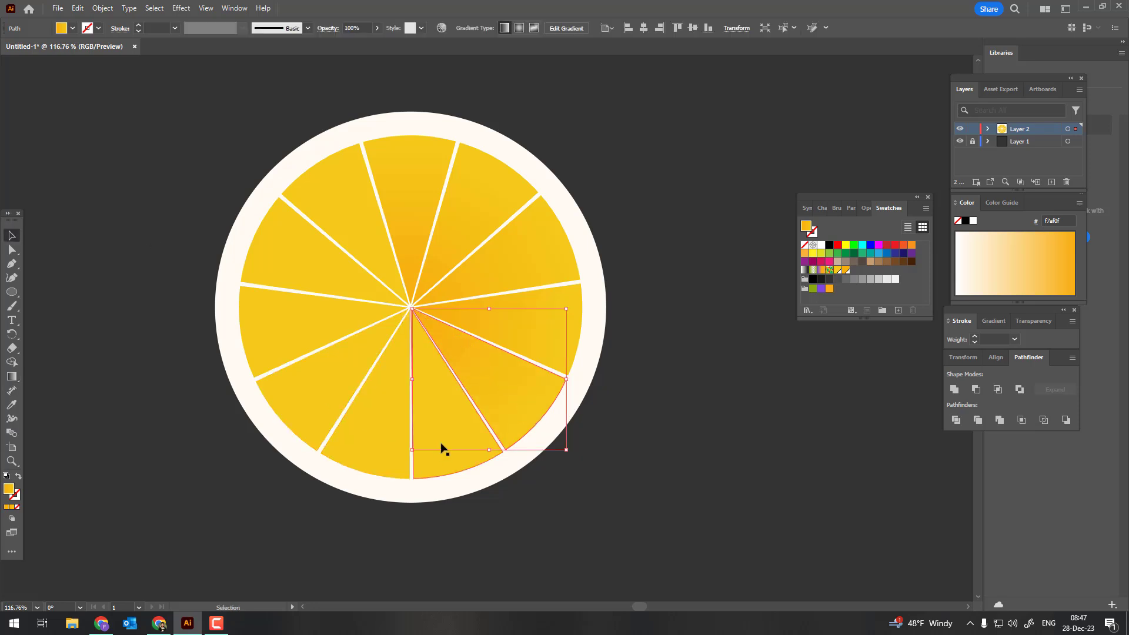
left_click(13, 379)
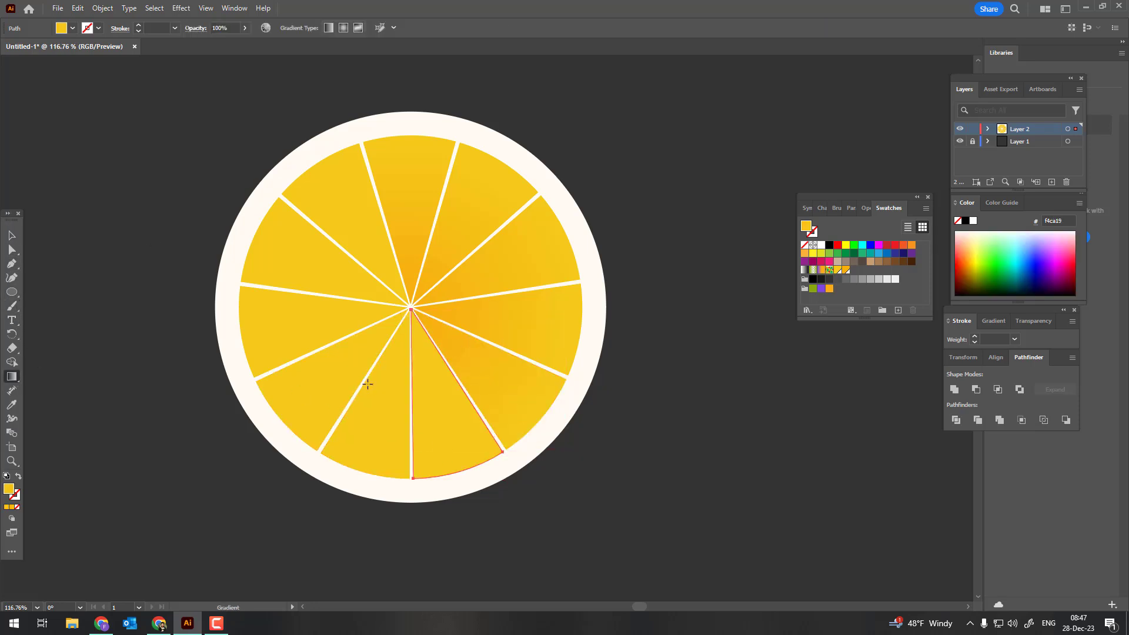
left_click(439, 388)
left_click_drag(425, 306, 458, 464)
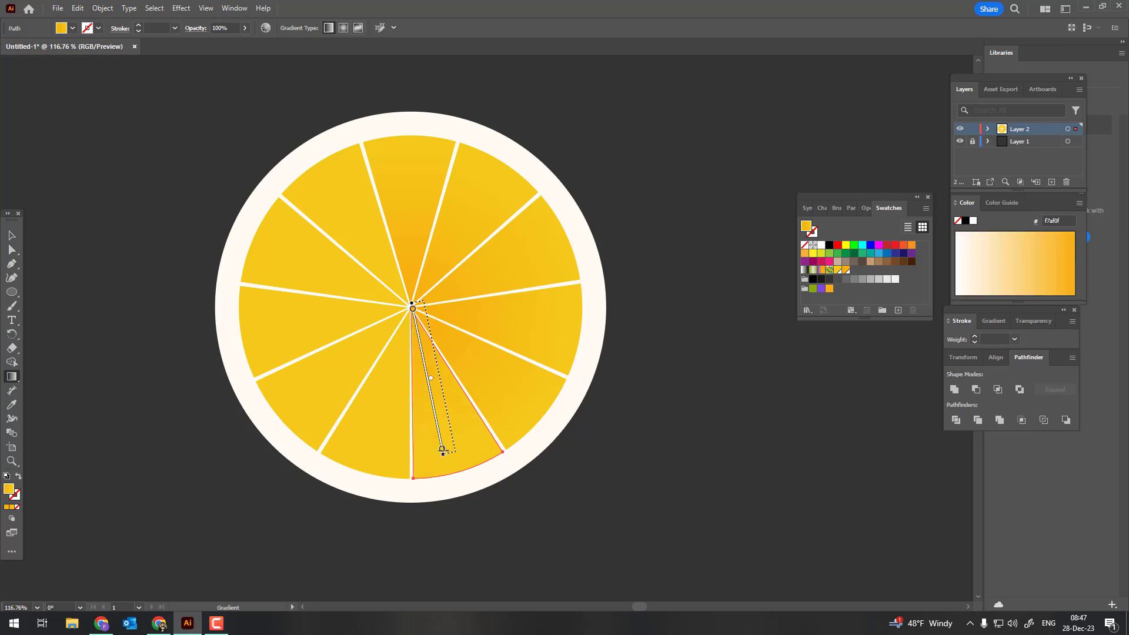
left_click(12, 236)
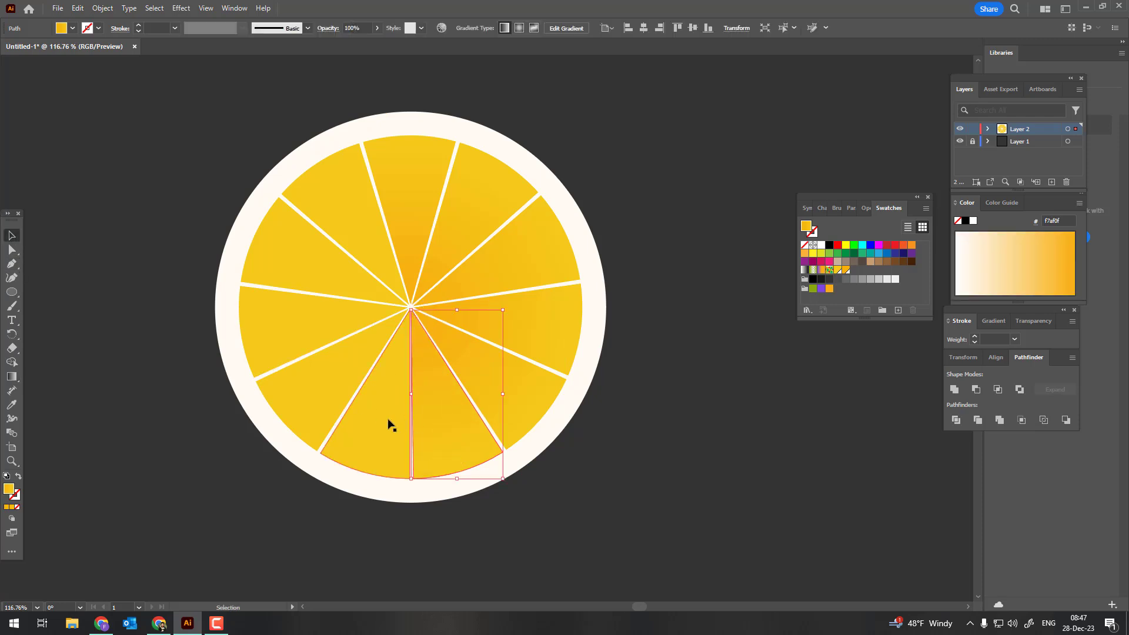
left_click(391, 424)
left_click(12, 377)
left_click(403, 376)
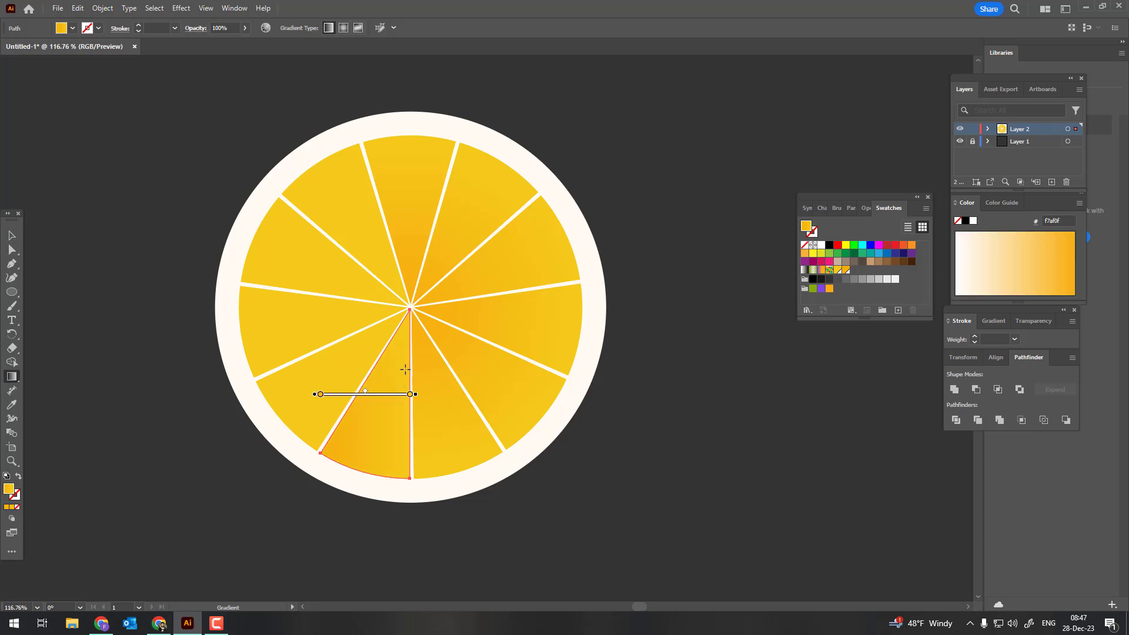
left_click_drag(410, 312, 366, 464)
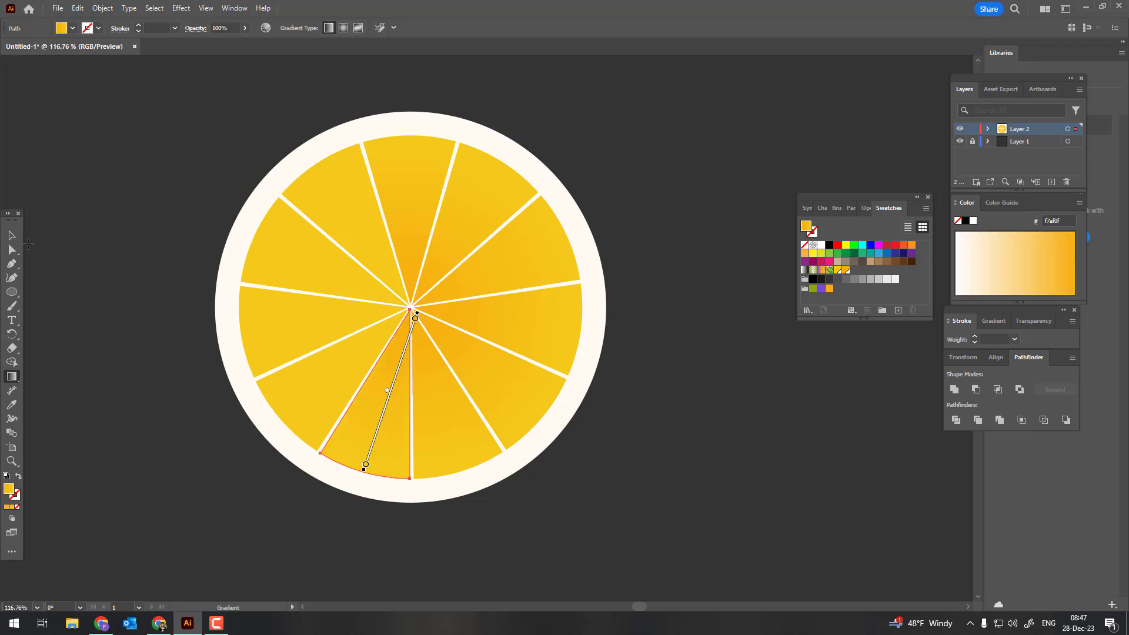
left_click(13, 236)
- Shade the two left-side wedges with gradients running from the centre to the rim
left_click(307, 376)
left_click(11, 375)
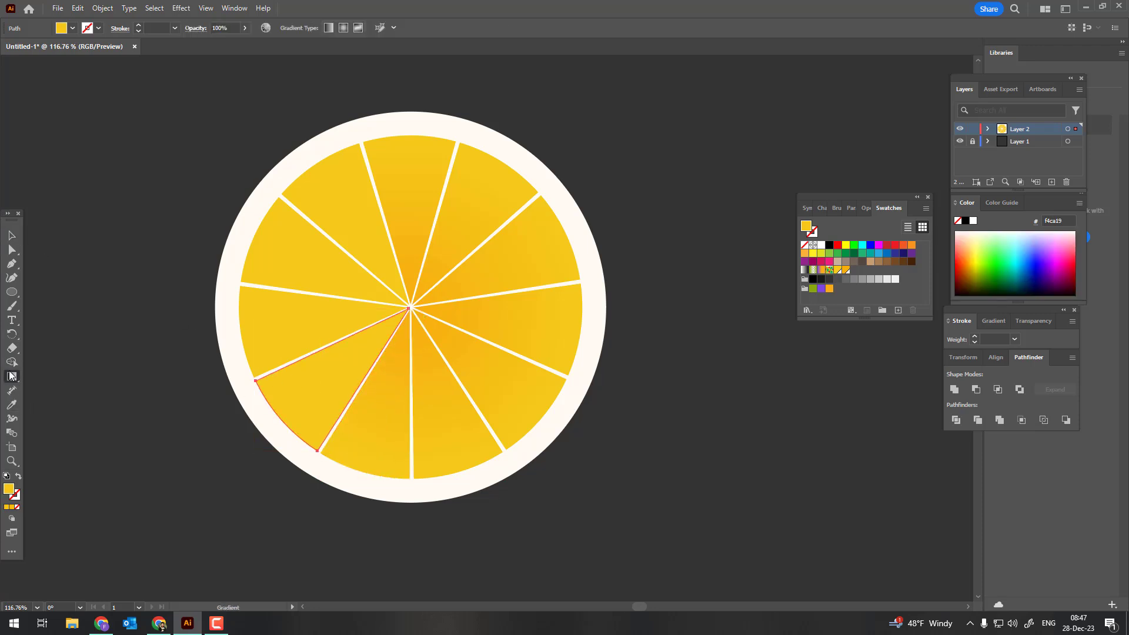
left_click(368, 354)
left_click_drag(406, 313, 278, 418)
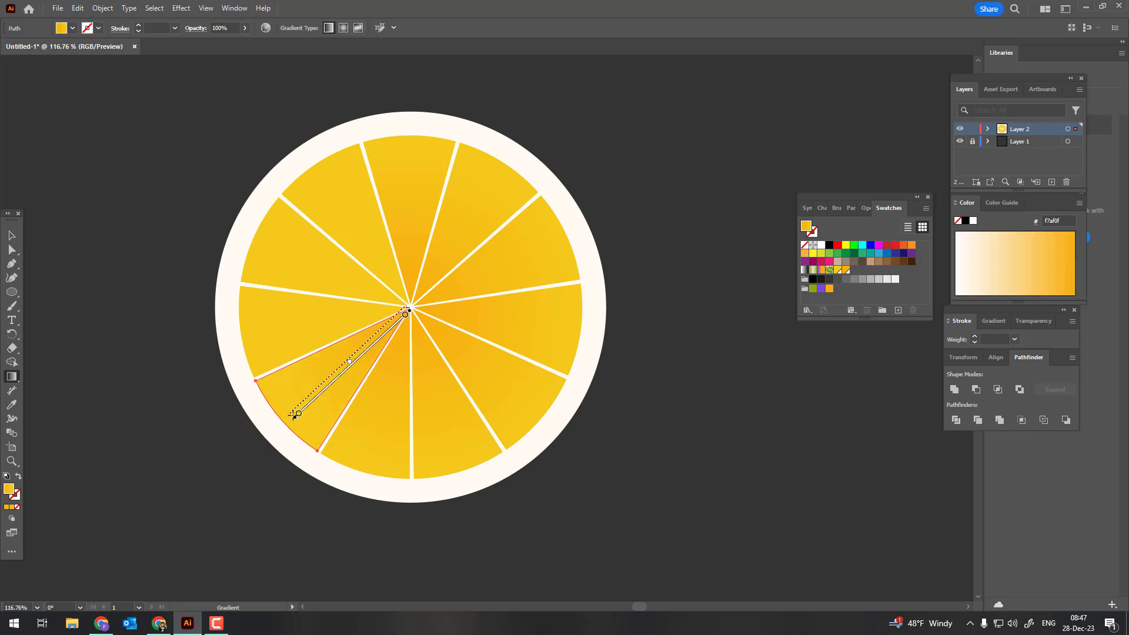
left_click(12, 236)
left_click(328, 315)
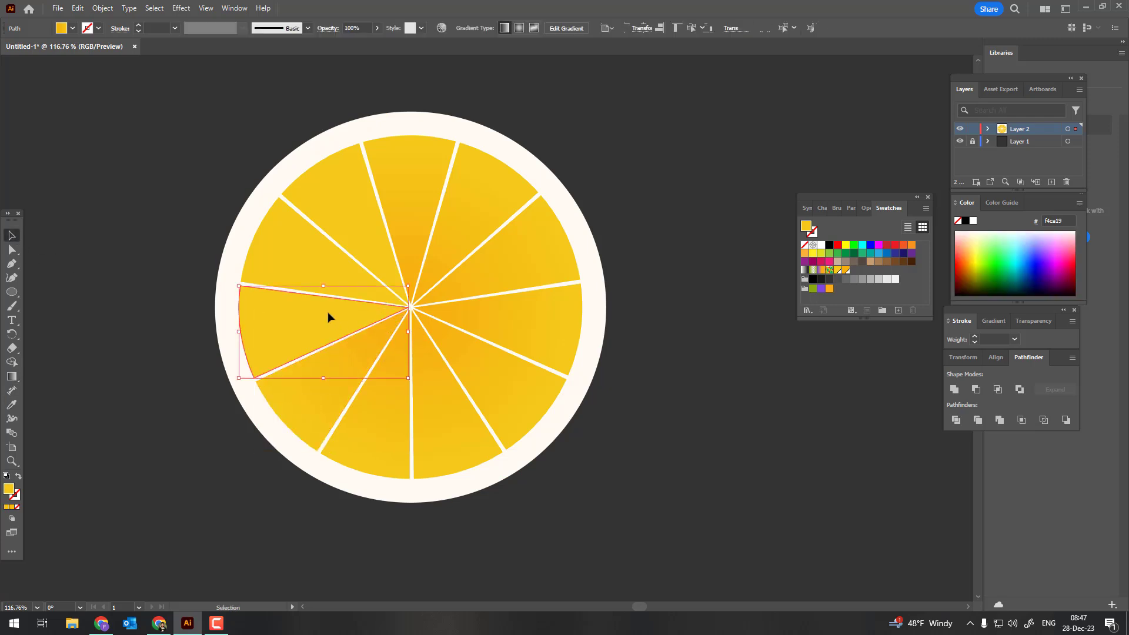
left_click(16, 375)
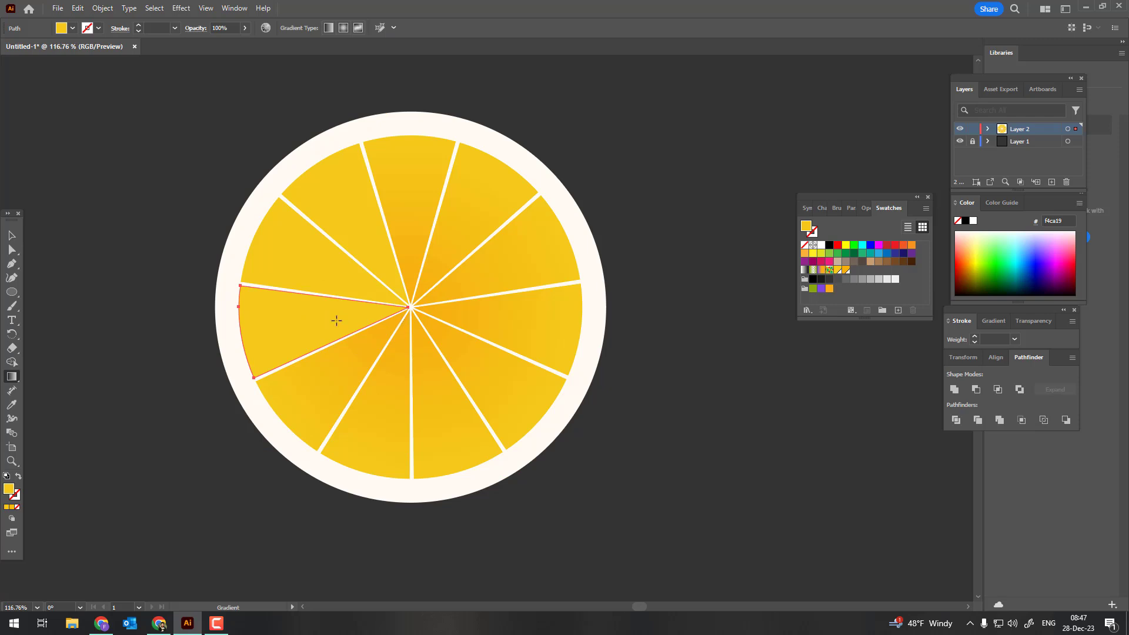
left_click_drag(394, 311, 237, 334)
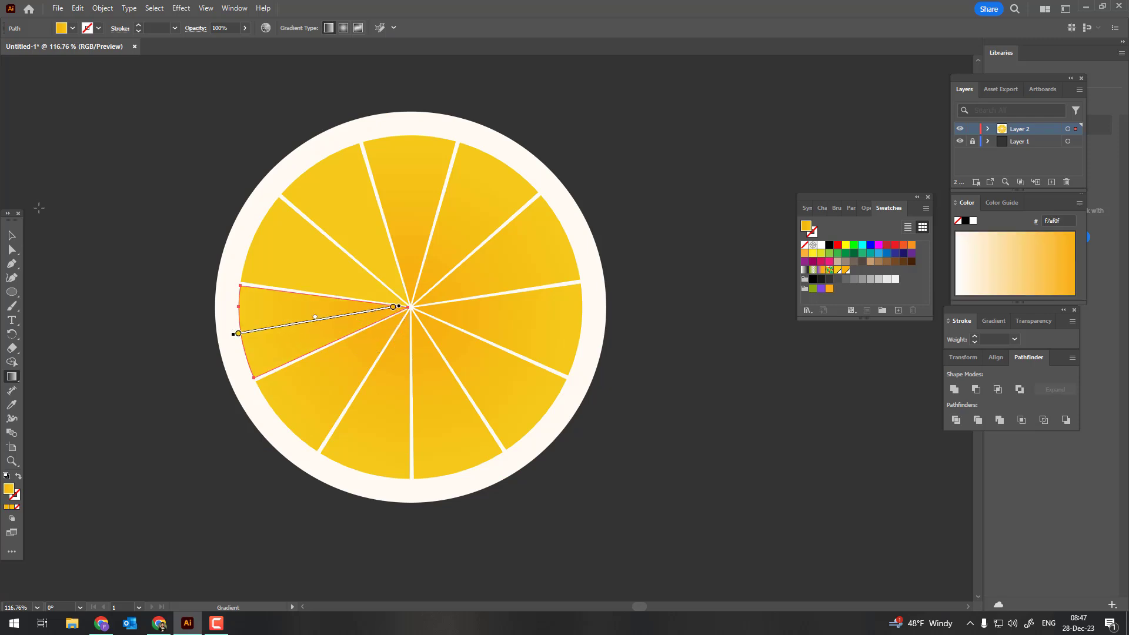
left_click(10, 236)
- Shade the upper-left and top-left wedges with centre-to-rim gradients, then deselect
left_click(351, 277)
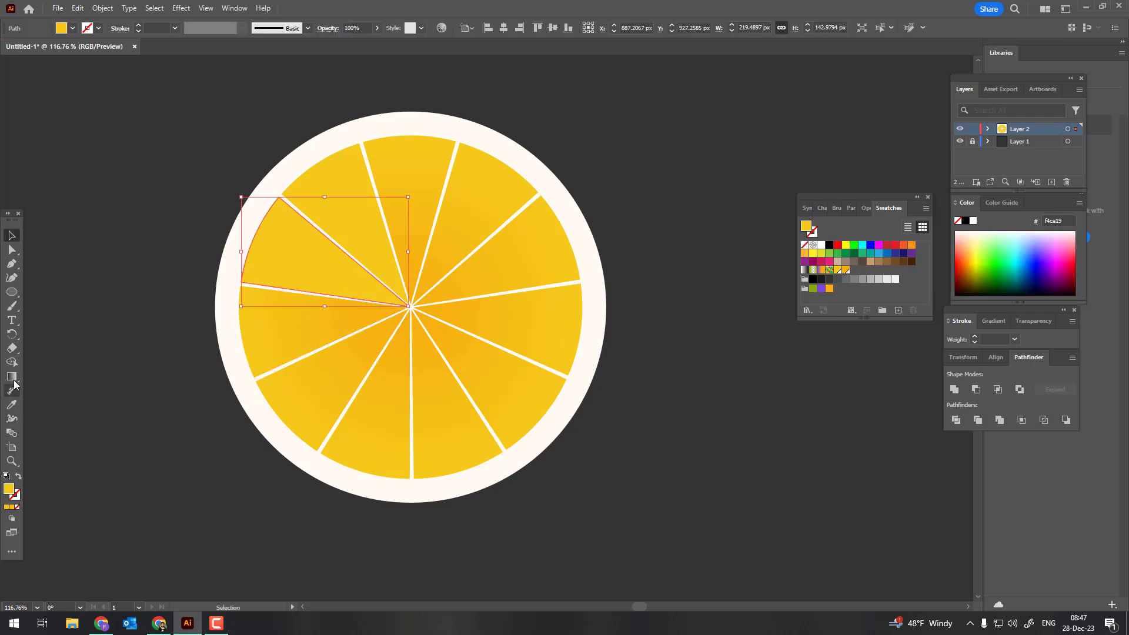
left_click(12, 378)
left_click(353, 292)
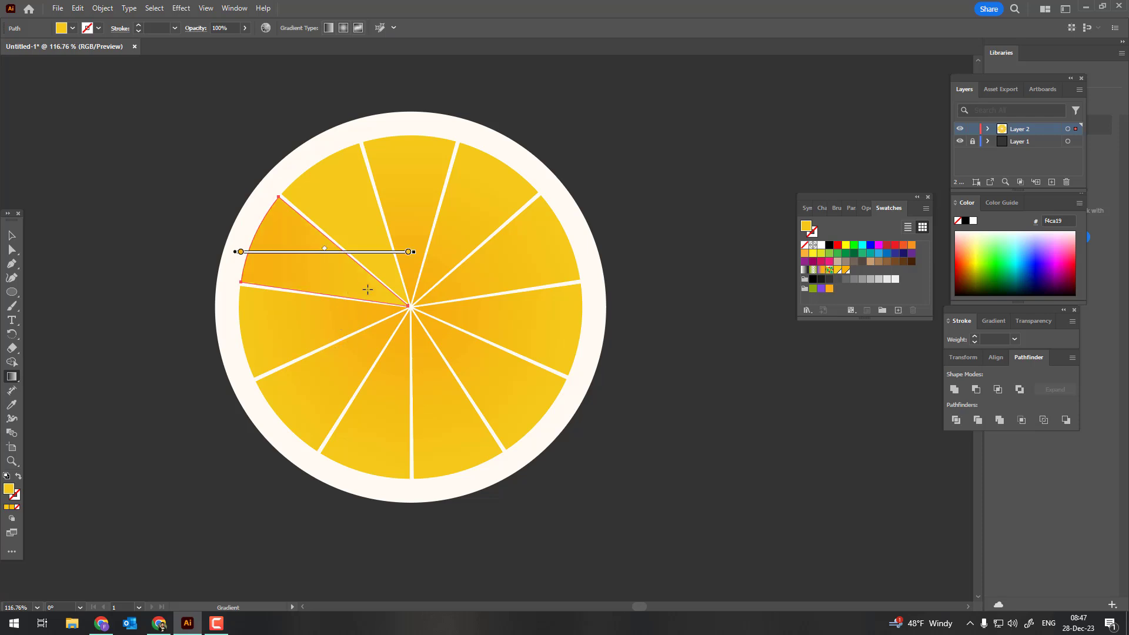
left_click_drag(404, 305, 260, 238)
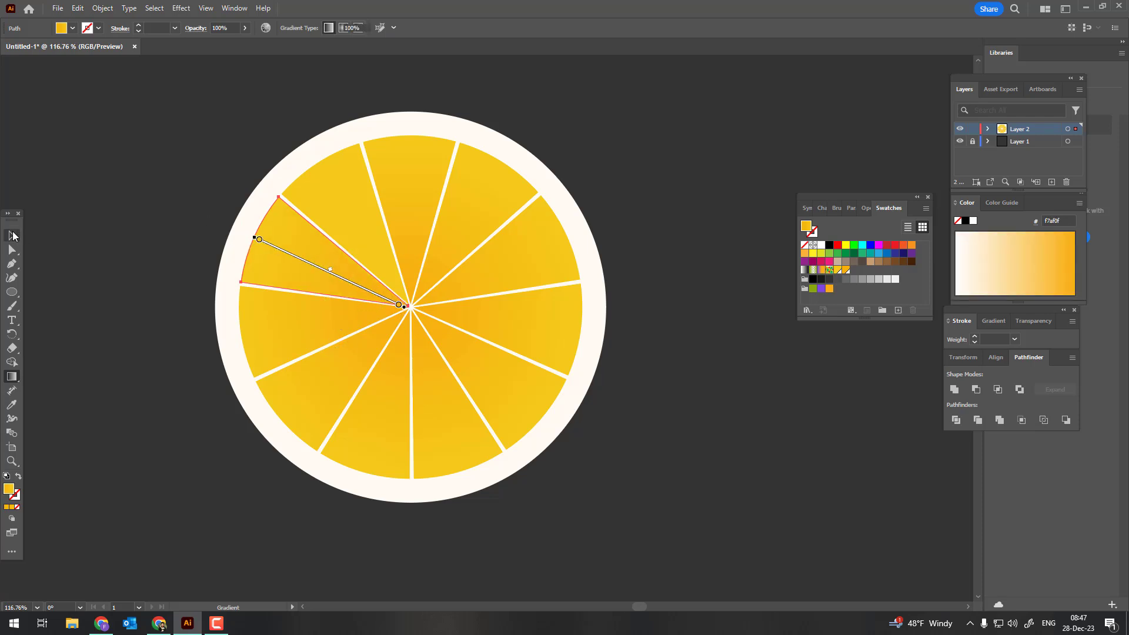
left_click(13, 236)
left_click(317, 198)
left_click(13, 378)
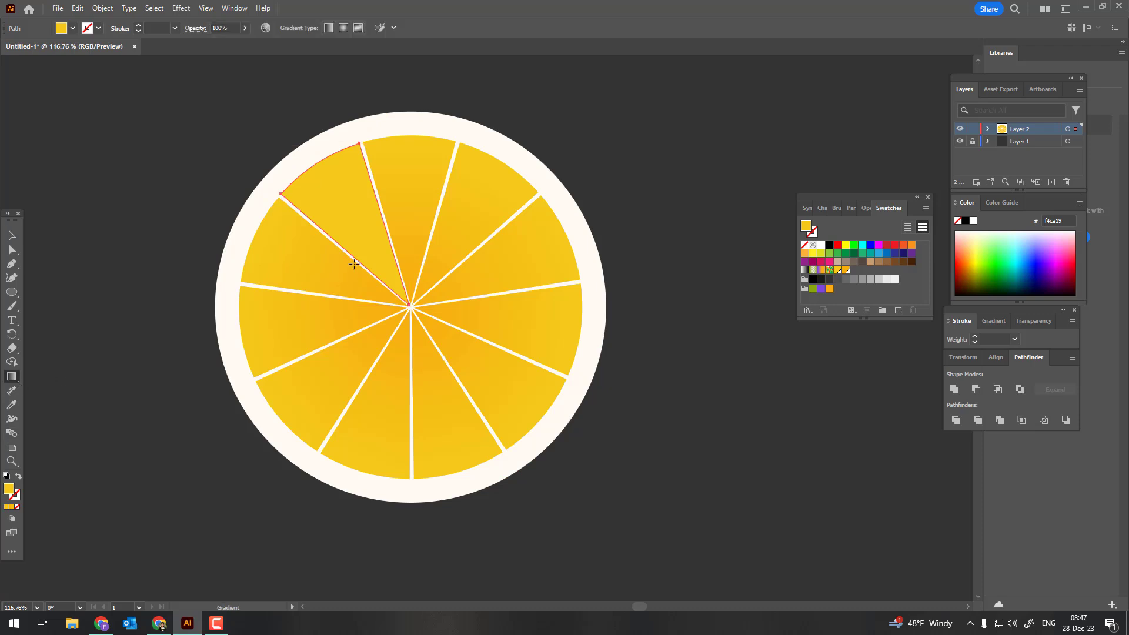
left_click(355, 254)
mouse_move(406, 298)
left_mouse_down()
mouse_move(321, 187)
mouse_move(324, 172)
left_mouse_up()
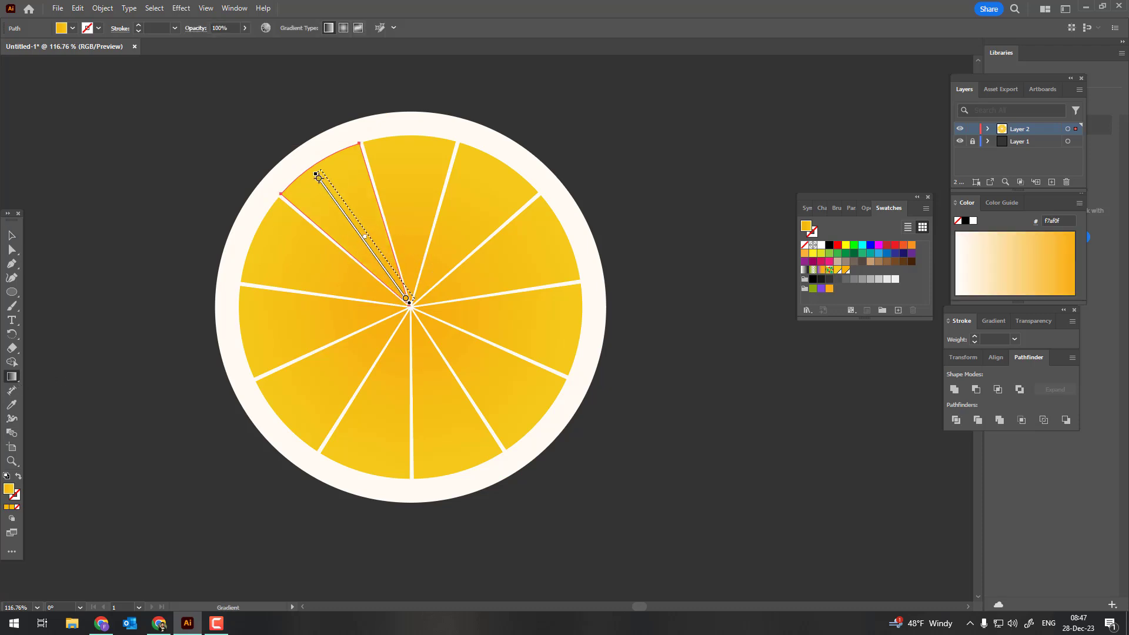
left_click(12, 235)
- Zoom out and group all the lemon slice pieces into one object
key("ctrl+shift+a")
scroll(517, 320, "down", 2)
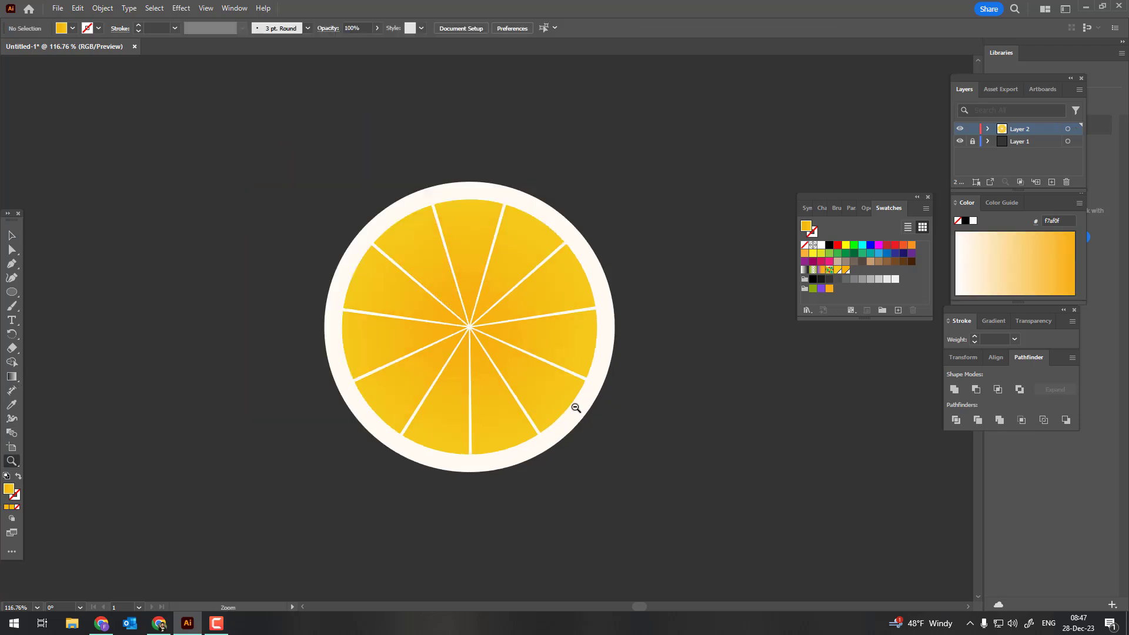
key("z")
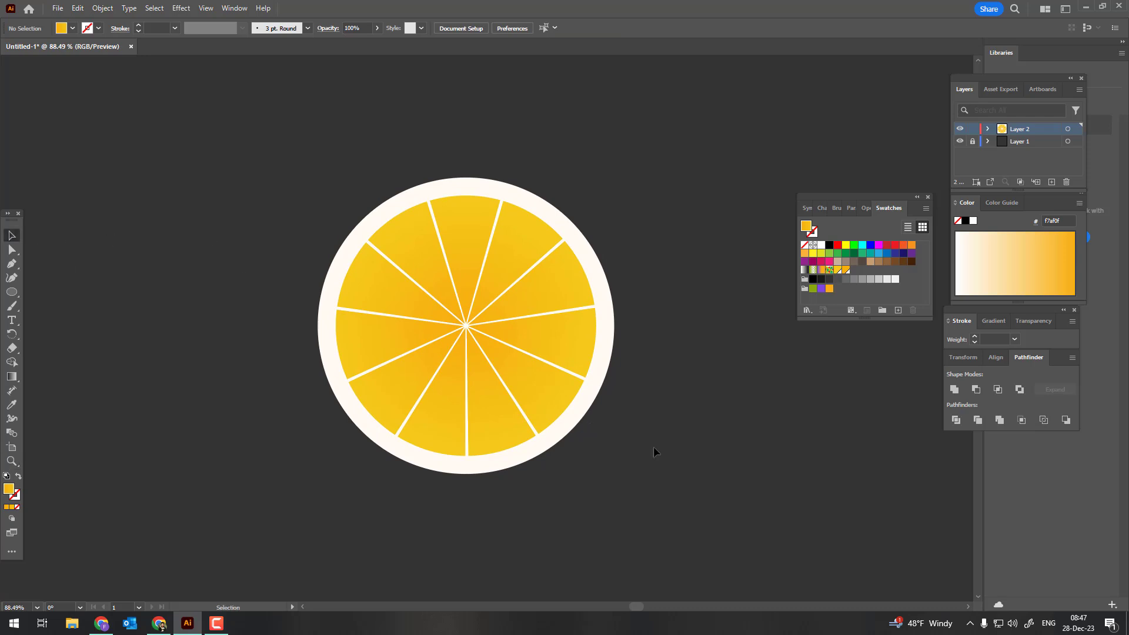
left_click_drag(213, 183, 219, 188)
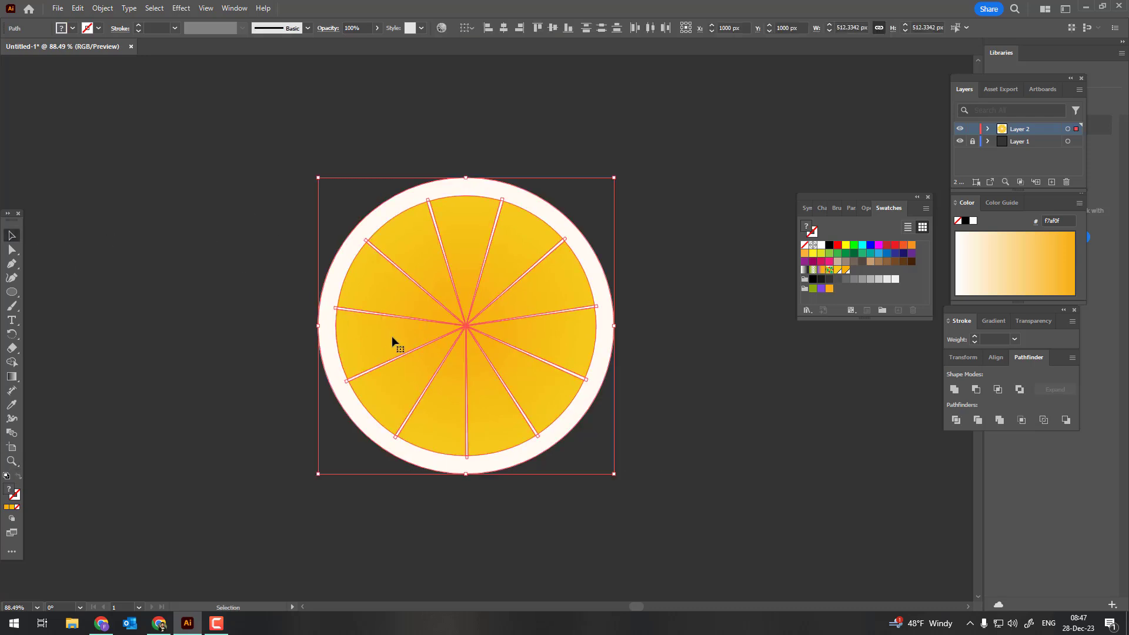
left_click(115, 7)
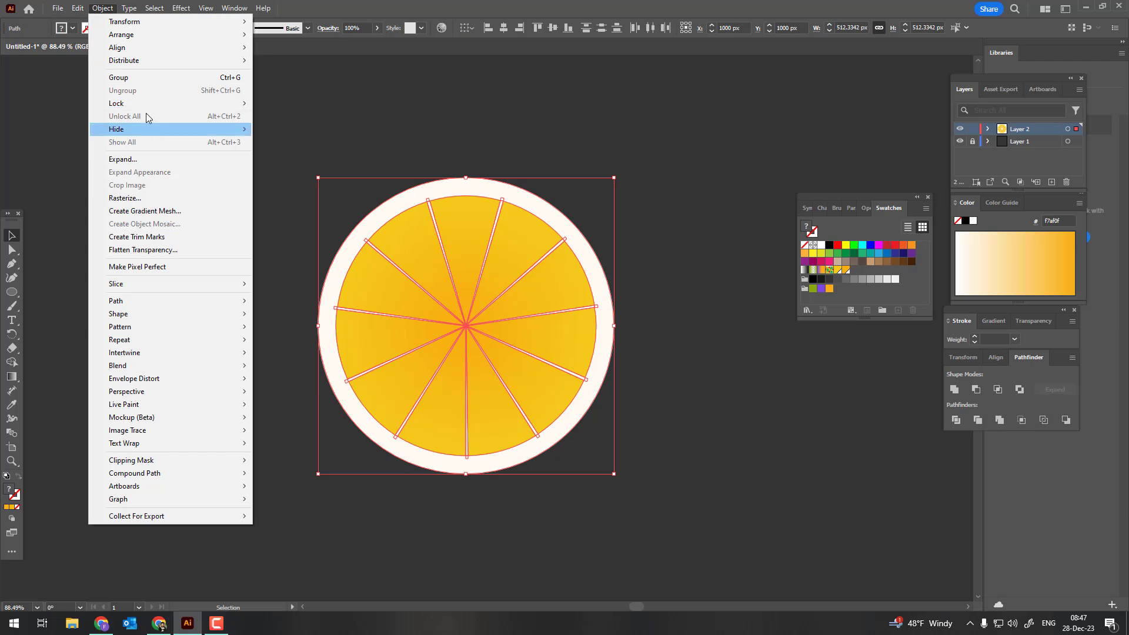
left_click(140, 80)
- Draw a circle left of the slice and a tall rectangle over its right half, selecting both
left_click_drag(285, 355, 425, 355)
key("l")
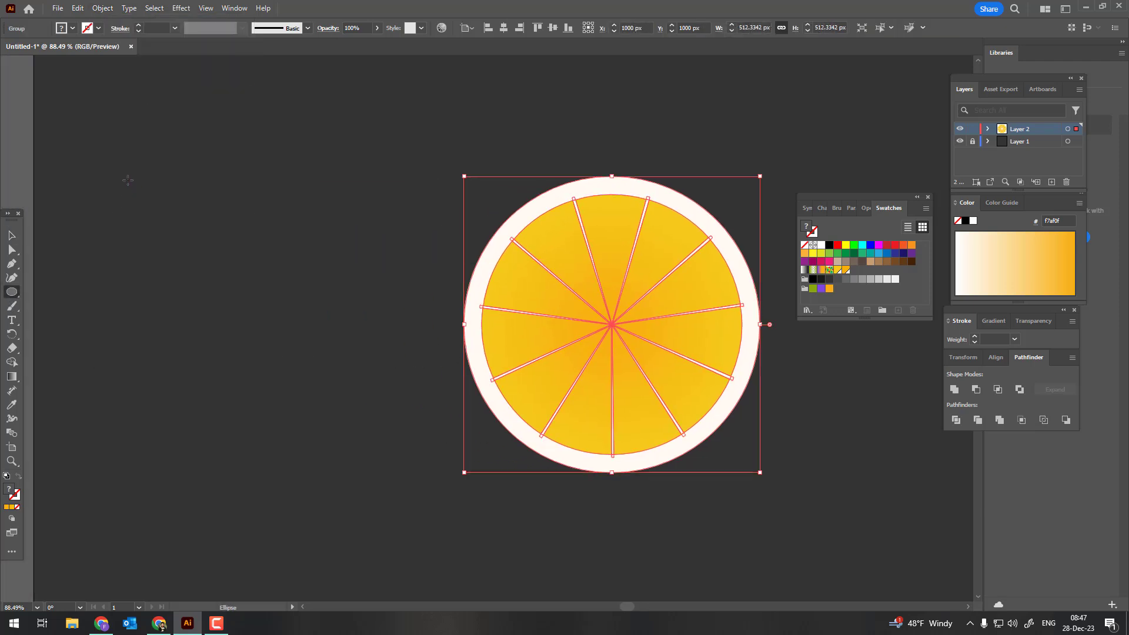
left_click_drag(130, 176, 439, 485)
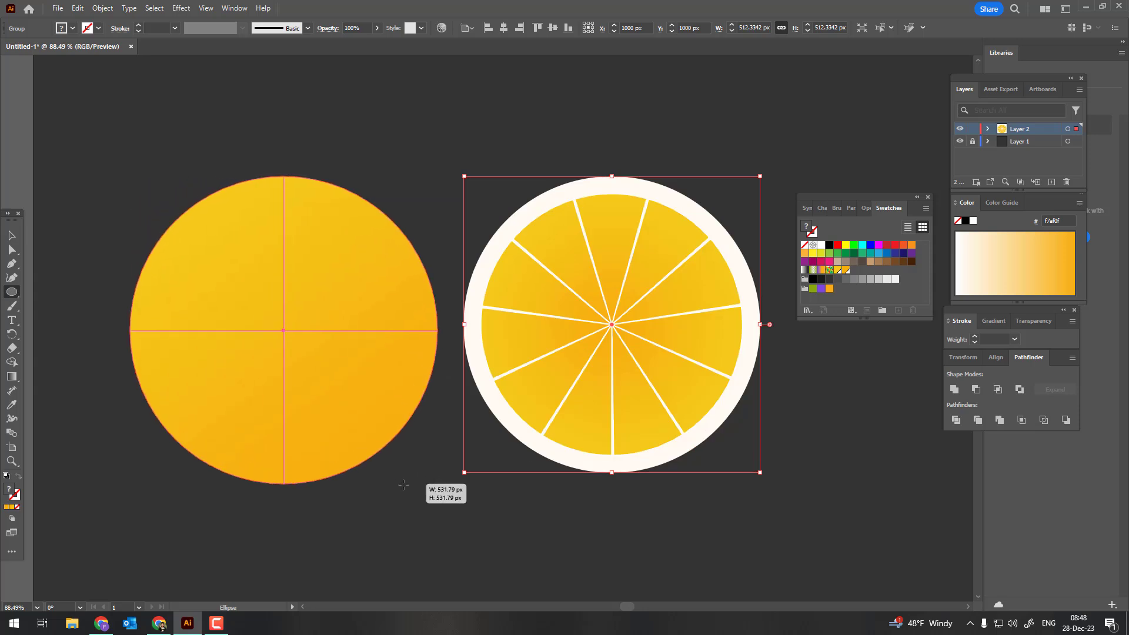
left_click_drag(11, 292, 47, 292)
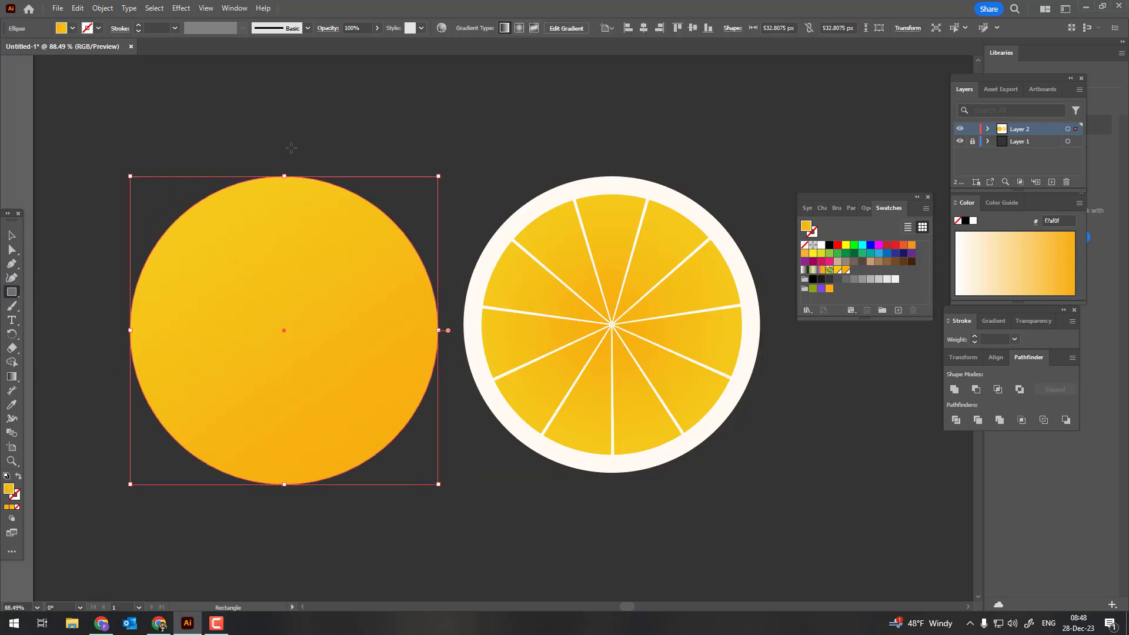
left_click_drag(284, 146, 483, 548)
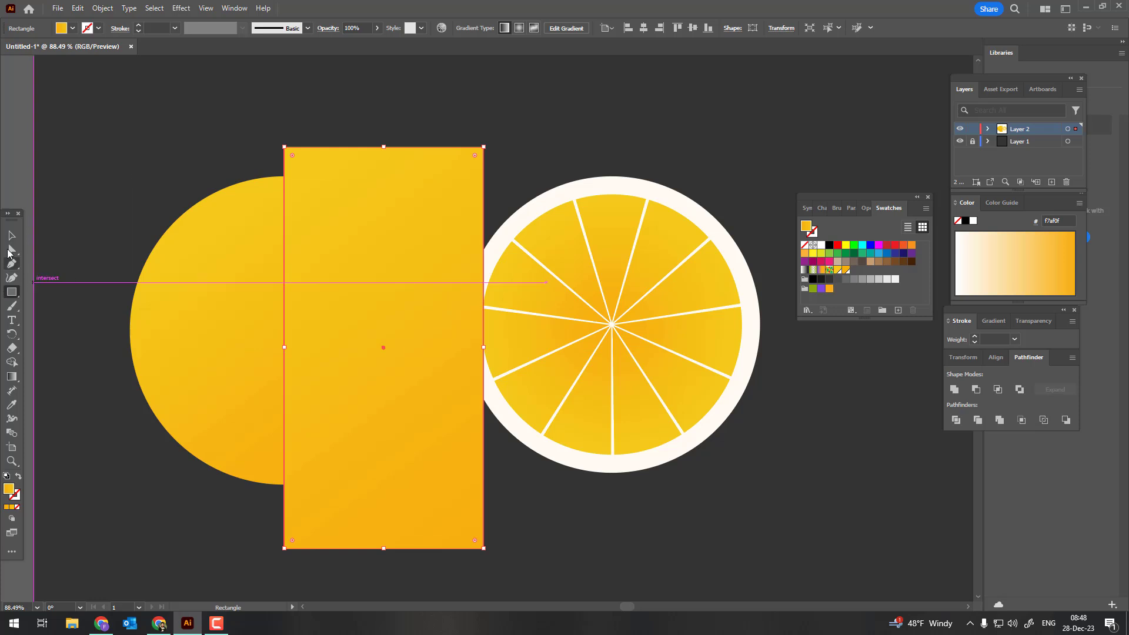
left_click(16, 234)
left_click(168, 256, "shift")
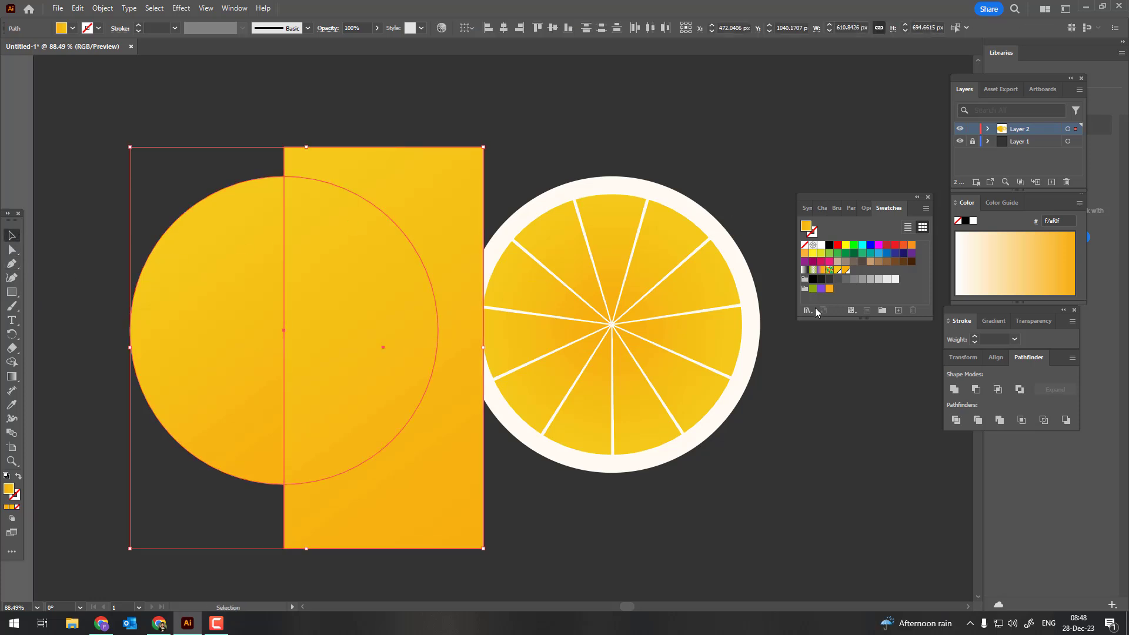
- Ungroup the divided pieces and delete the rectangle and right-hand piece, leaving a half-circle
right_click(361, 316)
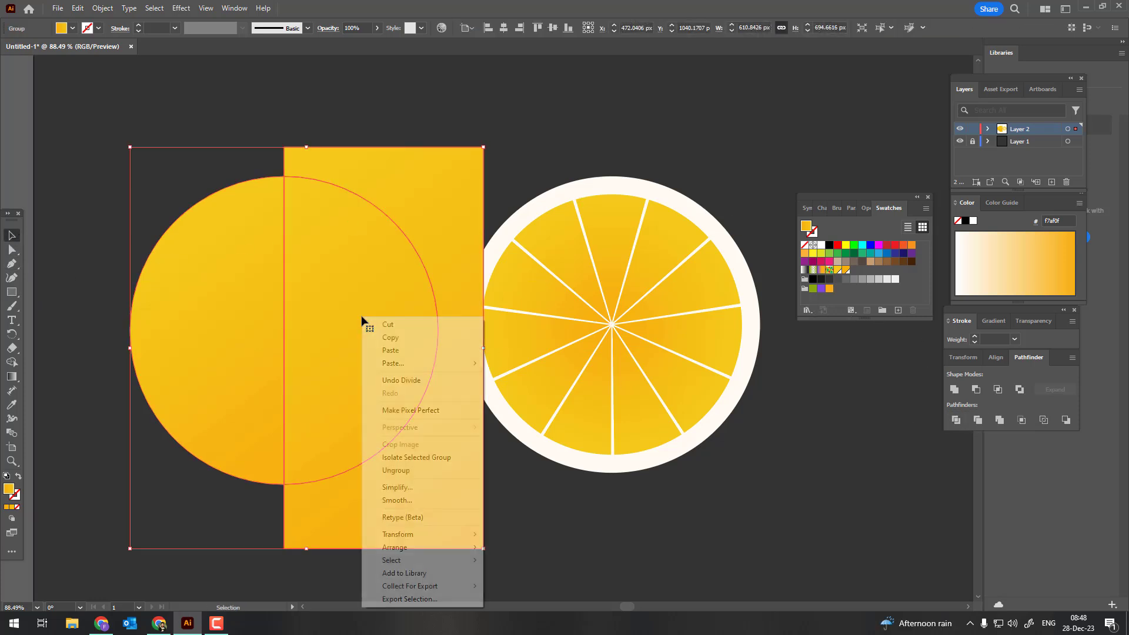
left_click(438, 471)
left_click(527, 513)
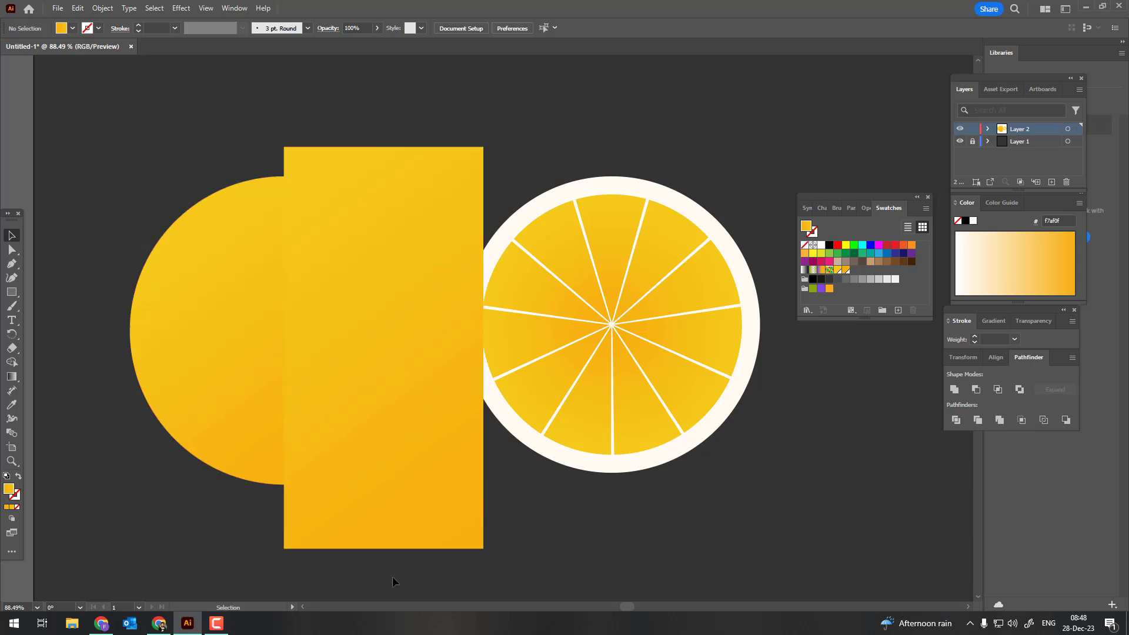
left_click(353, 408)
key("Delete")
- Move the half-circle flush against the slice and align their vertical centres
left_click_drag(255, 426, 587, 425)
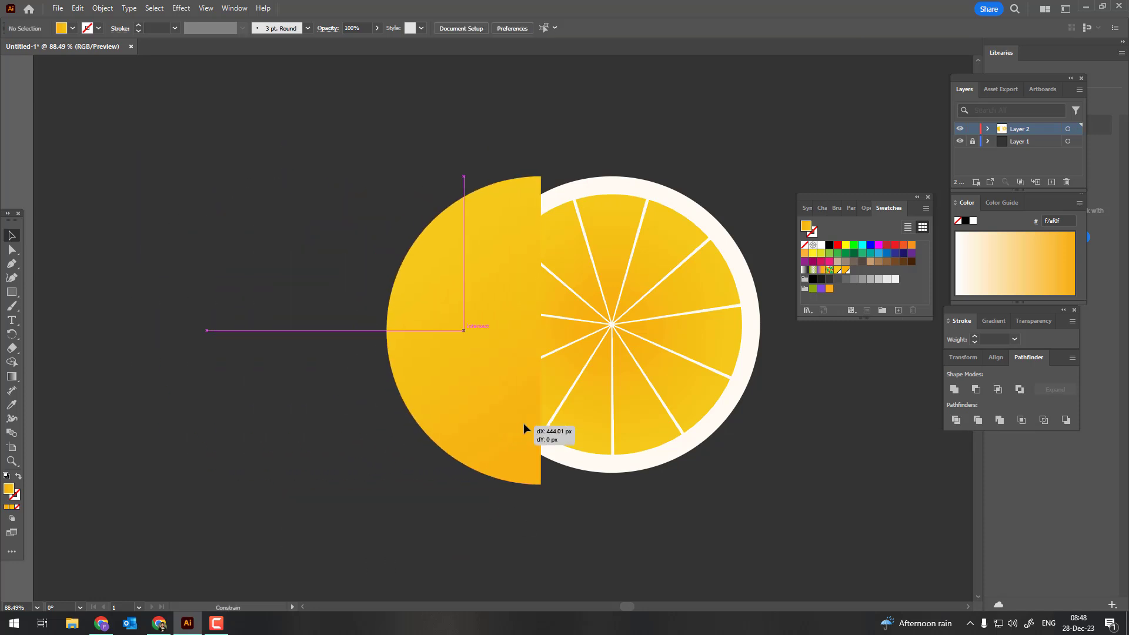
mouse_move(788, 547)
left_mouse_down()
mouse_move(604, 403)
mouse_move(575, 412)
left_mouse_up()
key("ctrl+a")
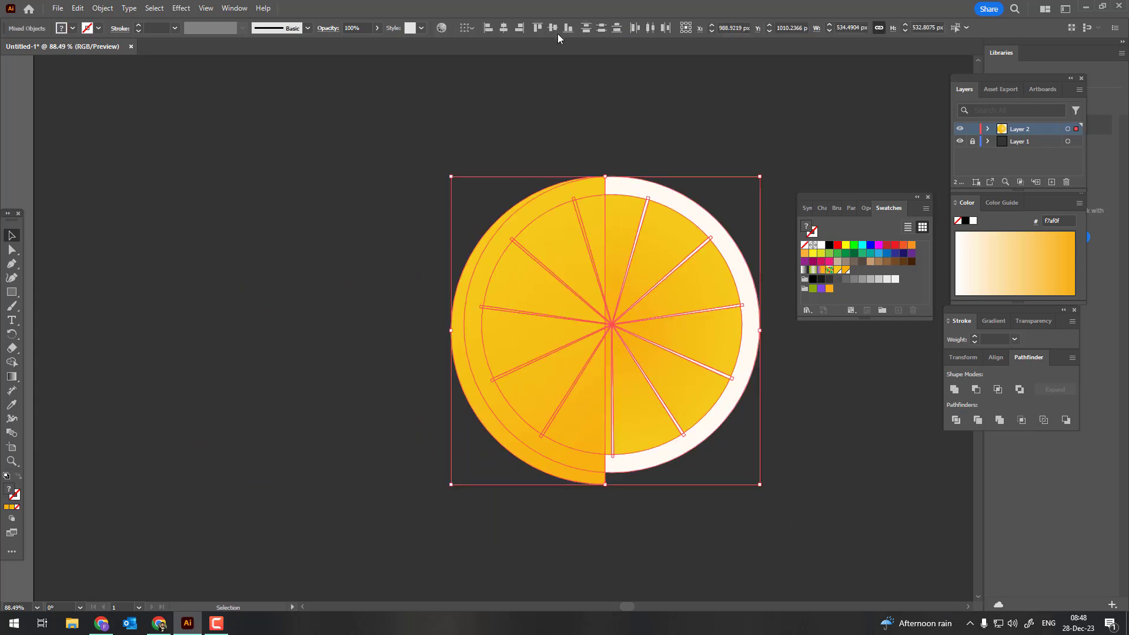
left_click(552, 27)
left_click(755, 514)
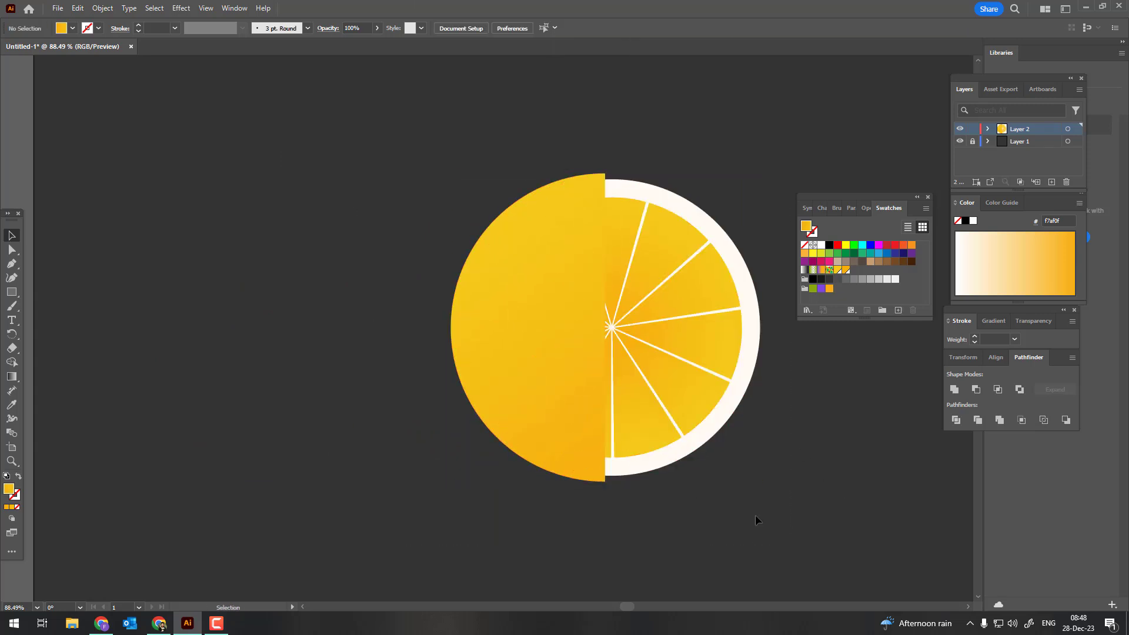
- Resize the half-circle to match the slice height and drag it further left
left_click(582, 478)
scroll(647, 449, "up", 3)
left_click_drag(418, 418, 429, 380)
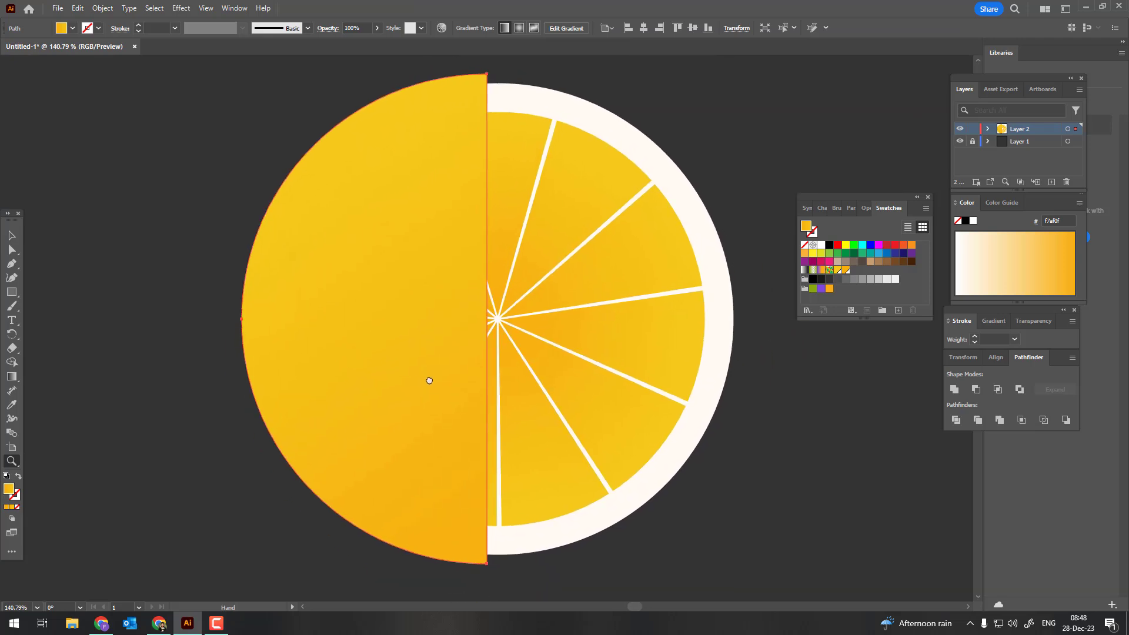
scroll(429, 380, "down", 2)
left_click(11, 236)
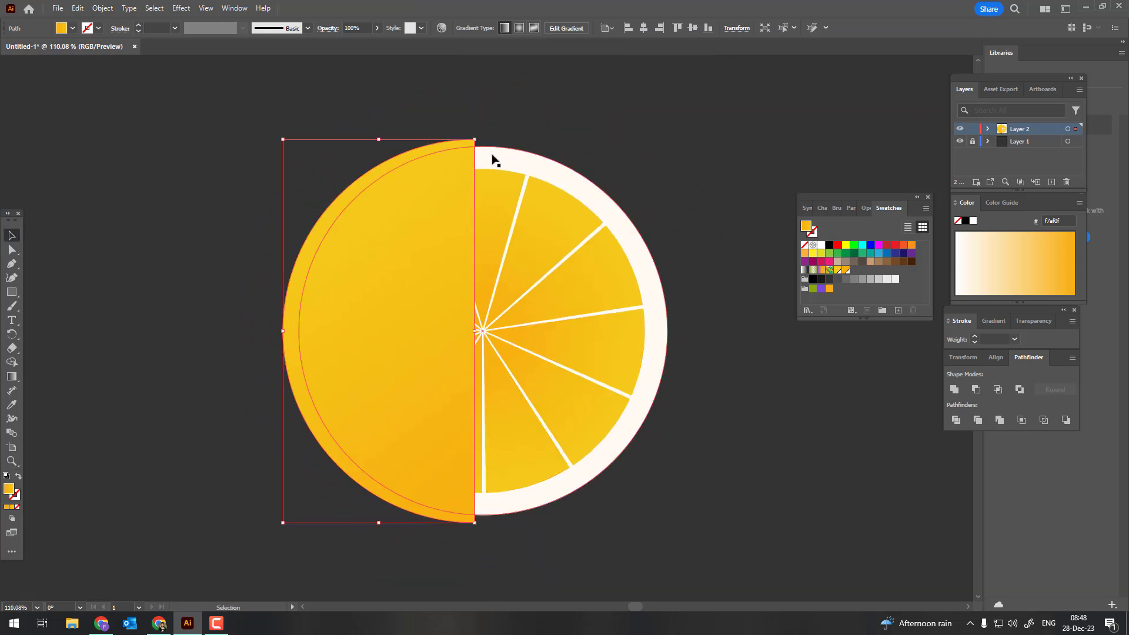
left_click_drag(282, 139, 287, 145)
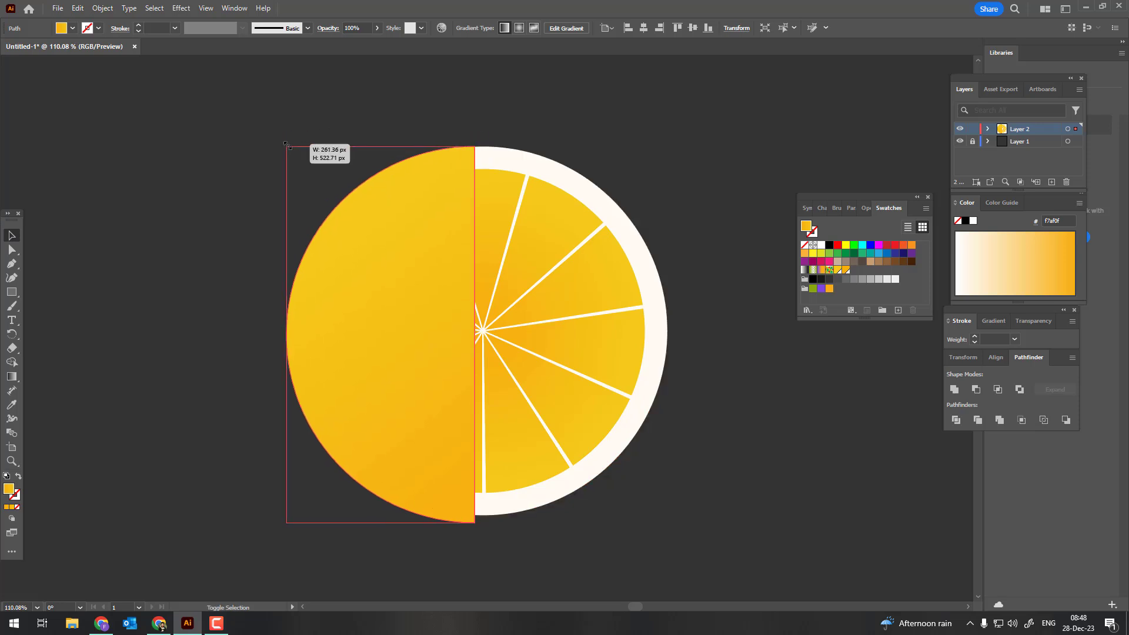
left_click_drag(474, 522, 471, 518)
scroll(411, 360, "down", 3)
scroll(411, 361, "up", 1)
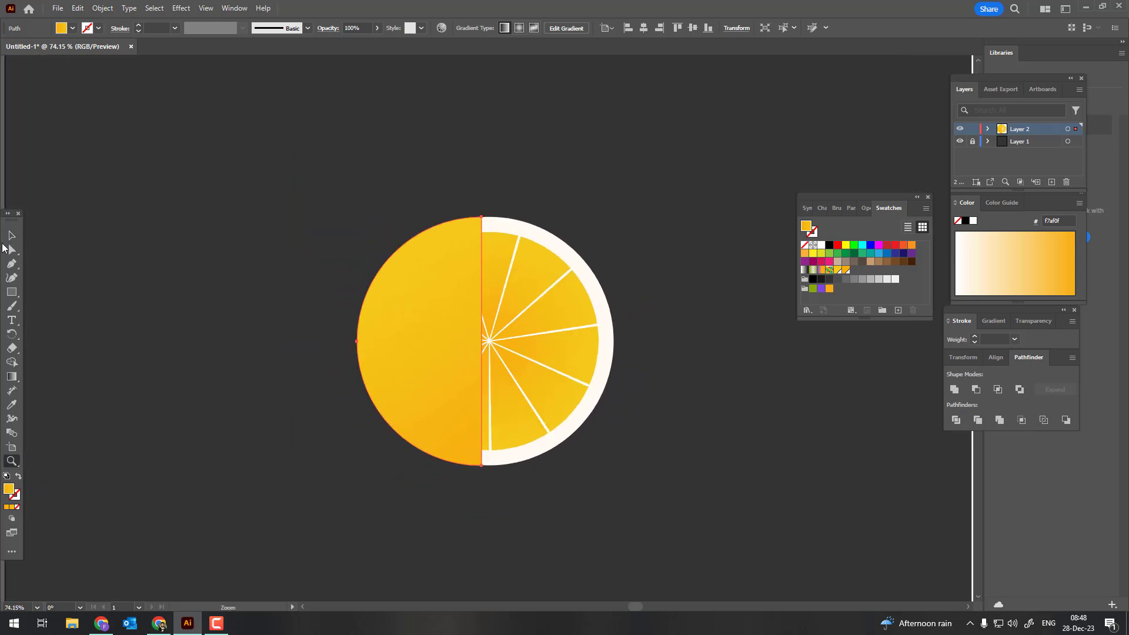
left_click_drag(390, 299, 387, 392)
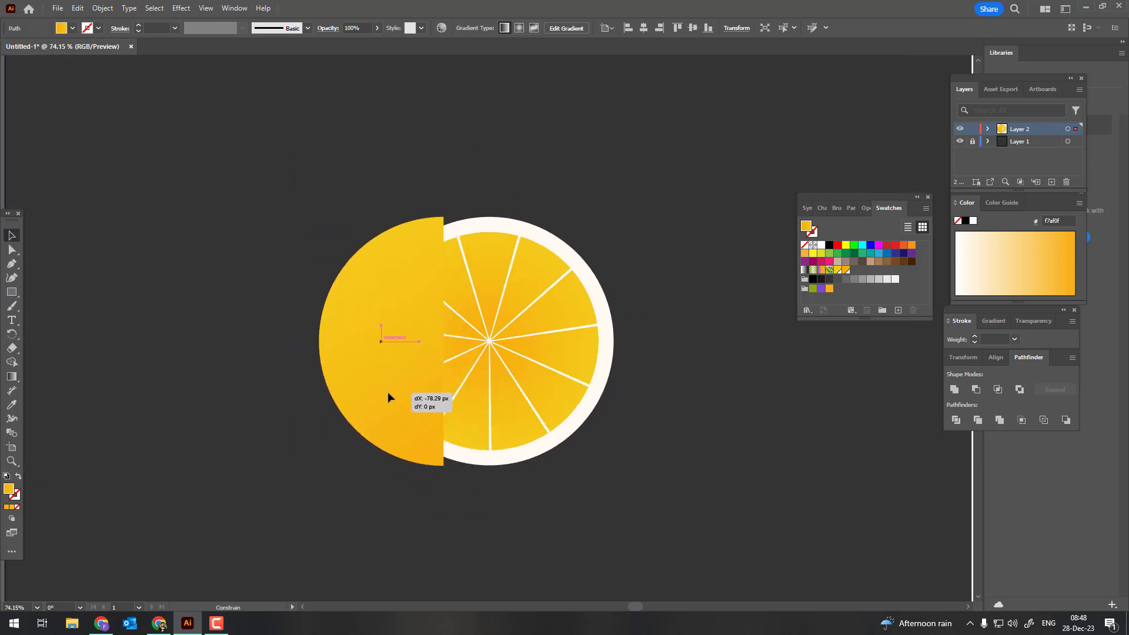
- Undo the move, squash the slice into a narrow upright oval, and send the half-circle behind it
key("ctrl+z")
left_click(541, 386)
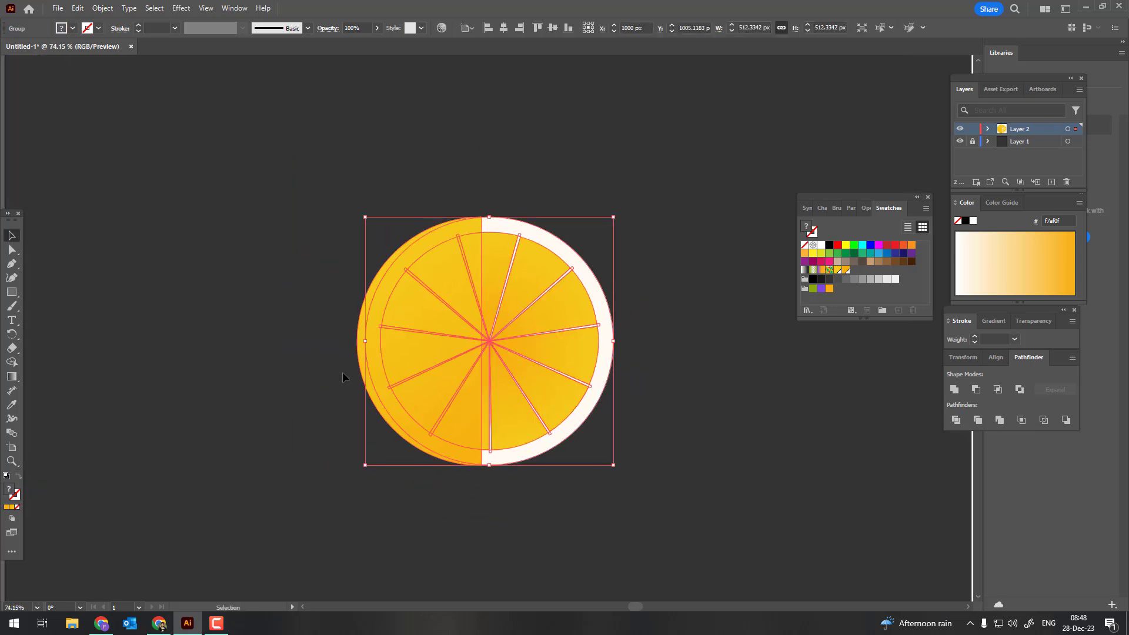
left_click_drag(364, 340, 406, 341)
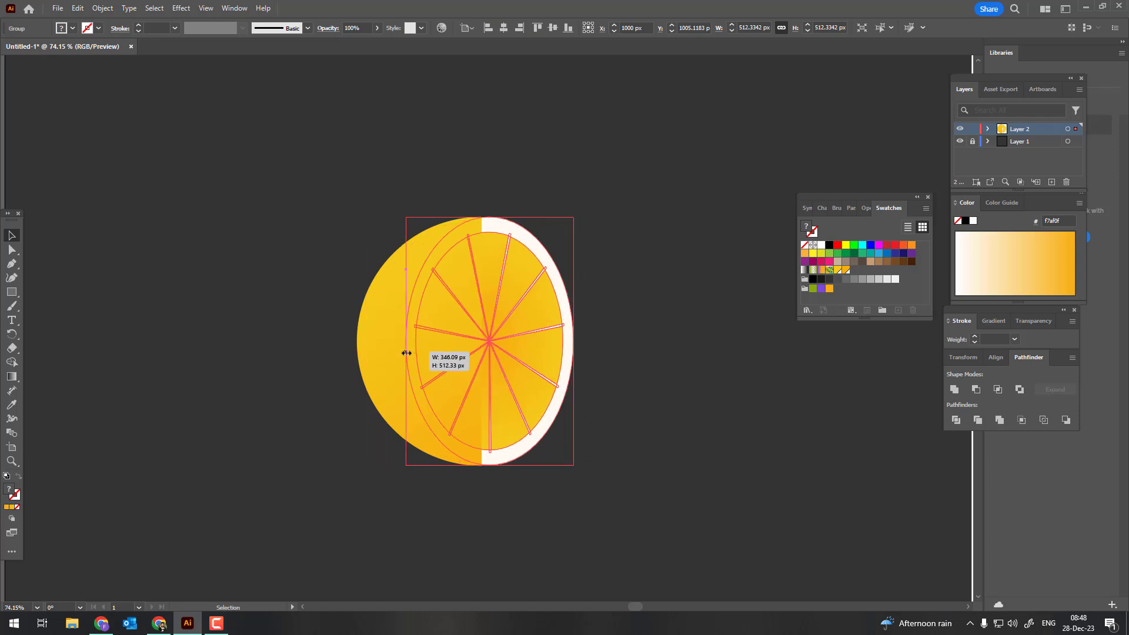
left_click(356, 348)
left_click(108, 8)
mouse_move(121, 34)
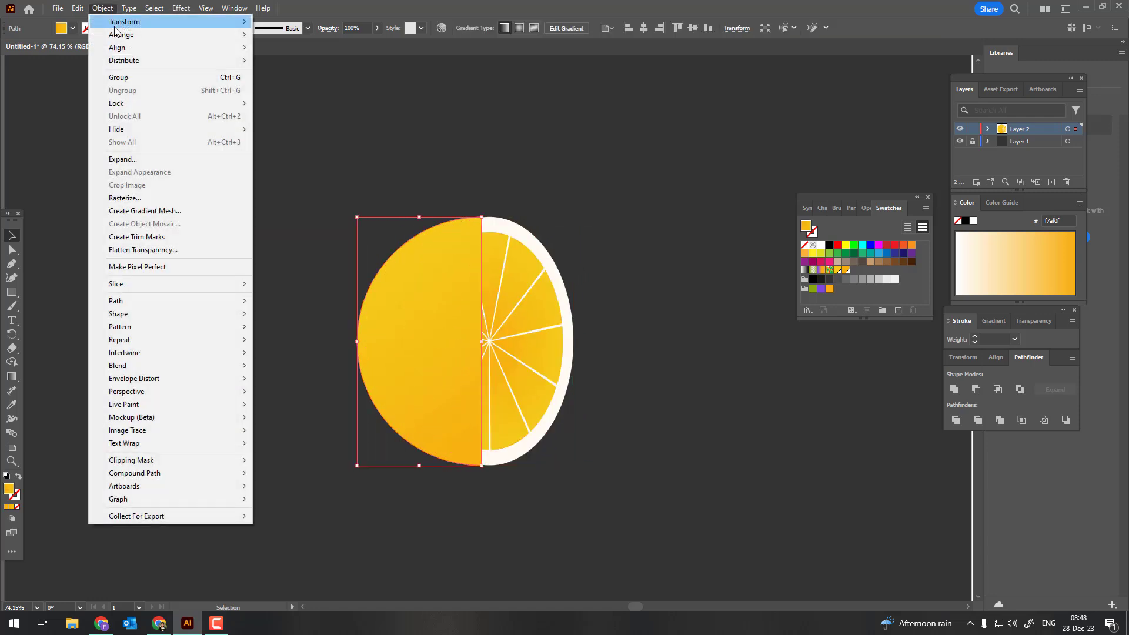
left_click(300, 73)
- Zoom in and stretch the peel shape so it meets the oval's bottom edge
key("ctrl+shift+a")
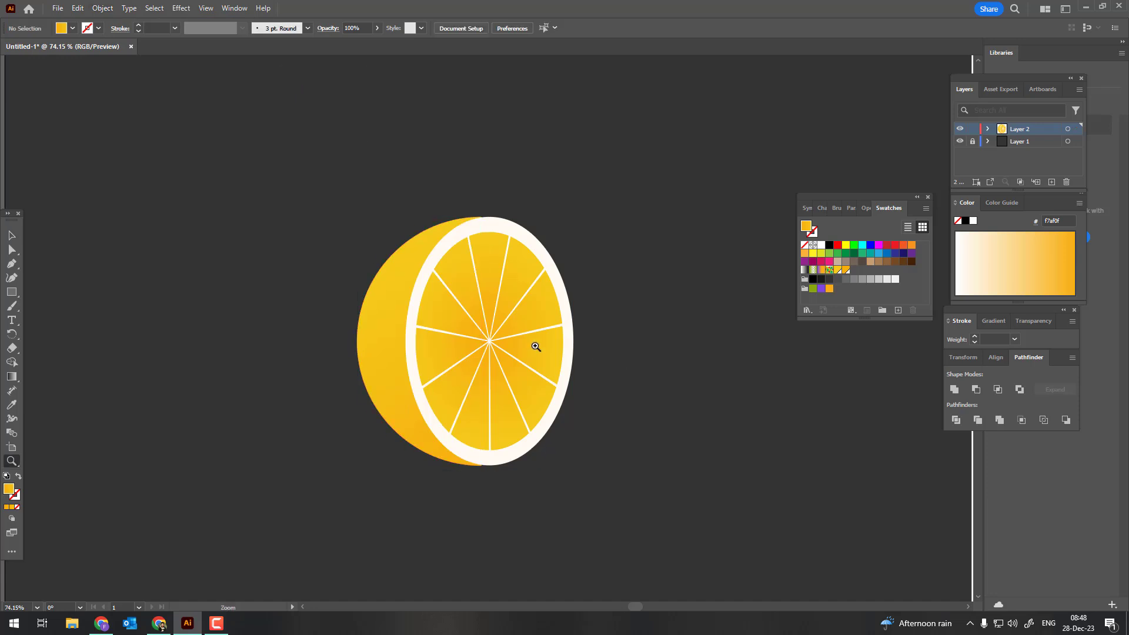
key("z")
left_click_drag(537, 345, 599, 367)
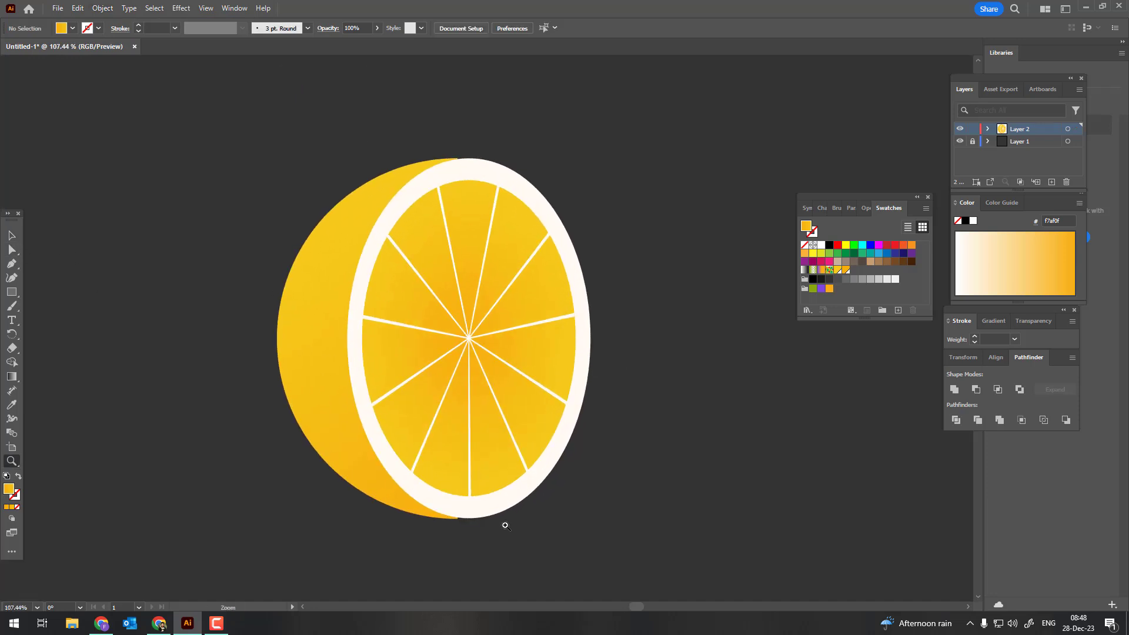
left_click_drag(505, 525, 611, 518)
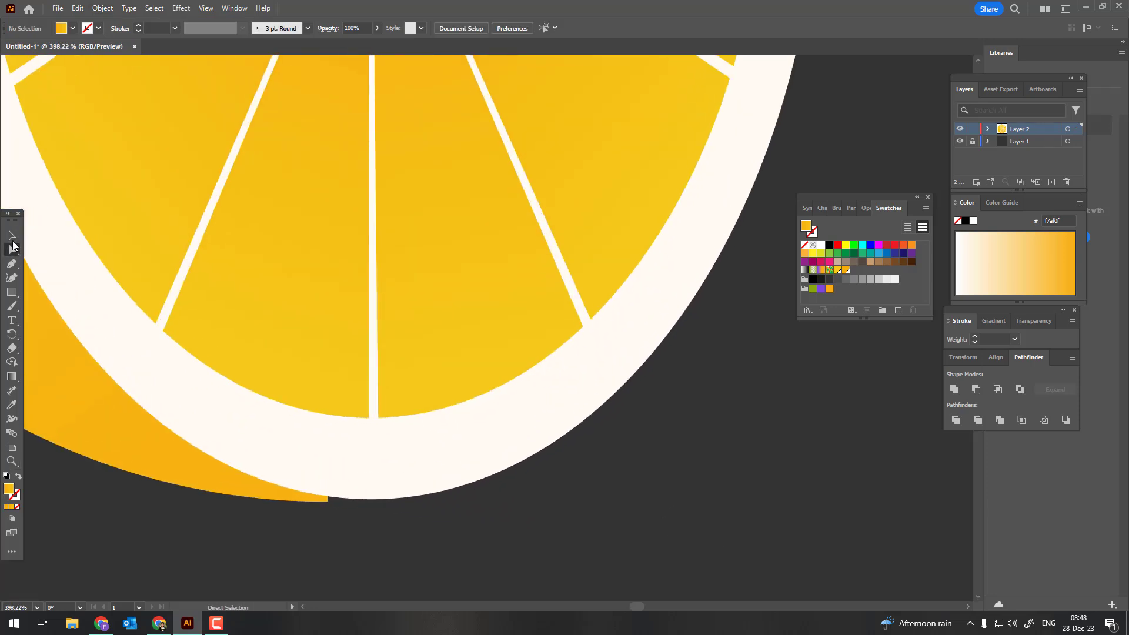
left_click(11, 236)
left_click(118, 415)
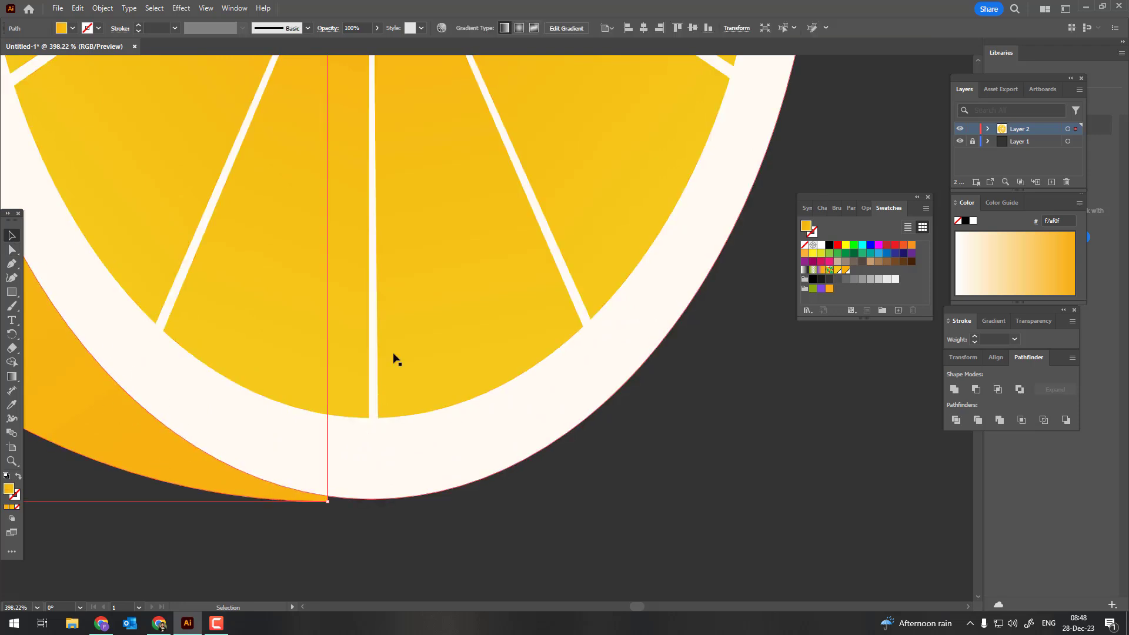
mouse_move(327, 500)
left_mouse_down()
mouse_move(387, 499)
mouse_move(375, 499)
left_mouse_up()
- Pull the peel's leftmost anchor outward to widen the lemon body to 304.44 × 512.47 px
scroll(257, 433, "down", 5, "alt")
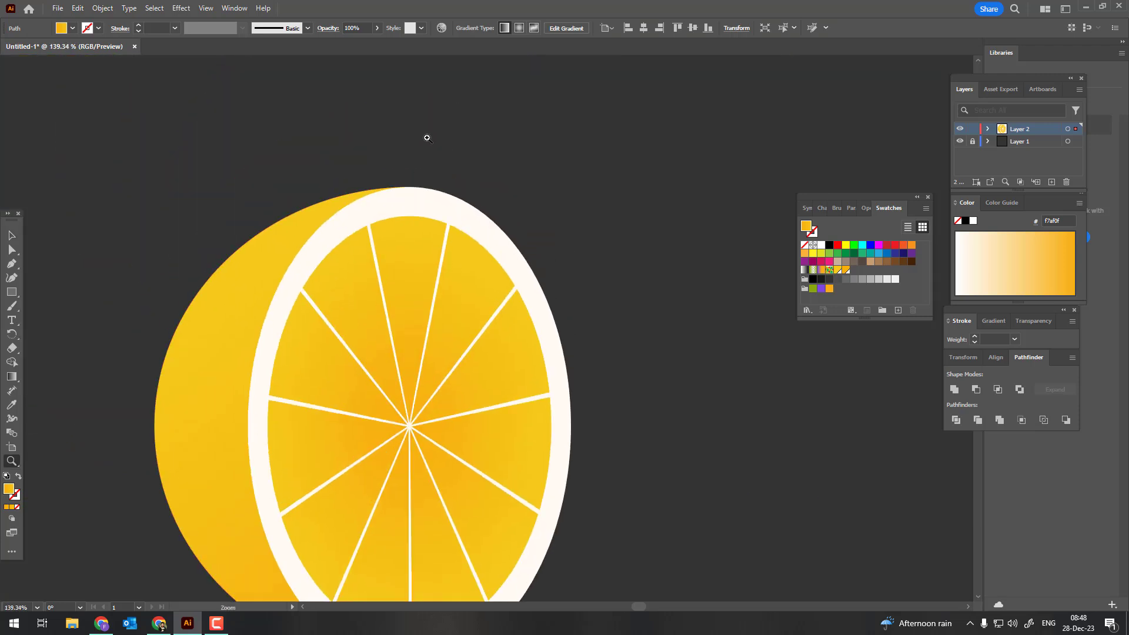
scroll(454, 223, "up", 2, "alt")
scroll(454, 223, "down", 5, "alt")
scroll(290, 353, "up", 2, "alt")
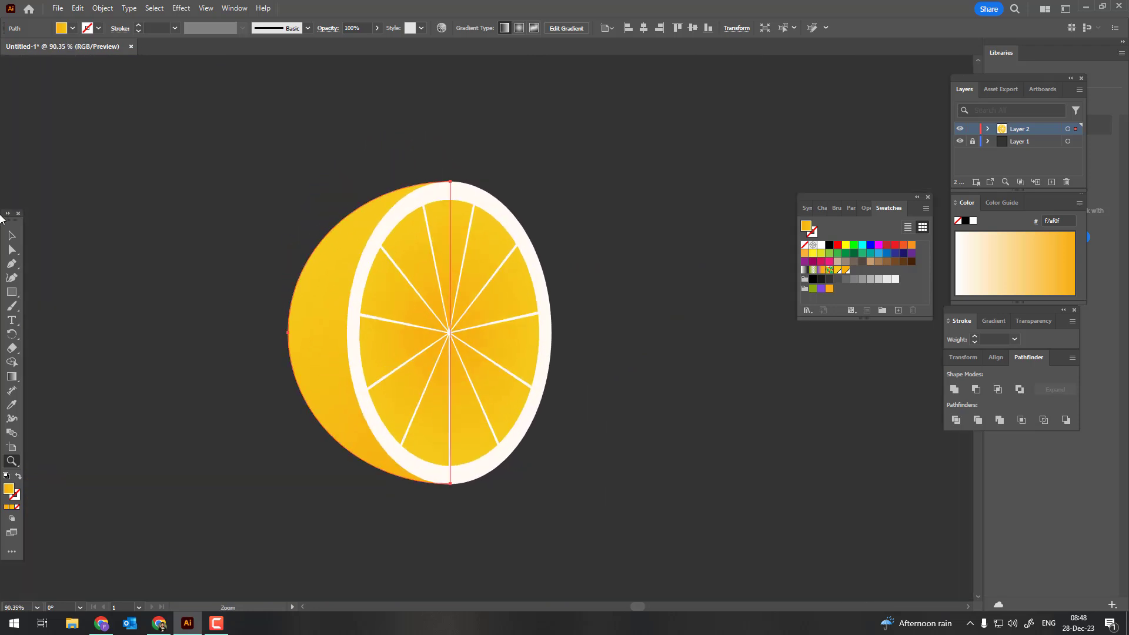
left_click(12, 251)
left_click(288, 332)
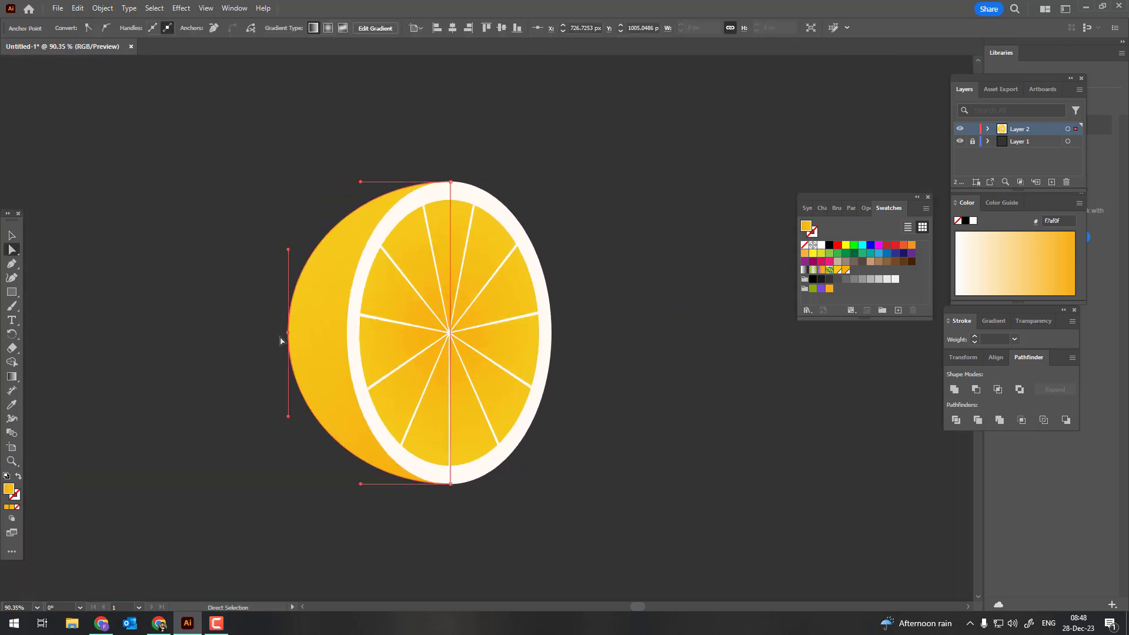
mouse_move(288, 333)
left_mouse_down()
mouse_move(268, 333)
mouse_move(288, 339)
mouse_move(271, 353)
left_mouse_up()
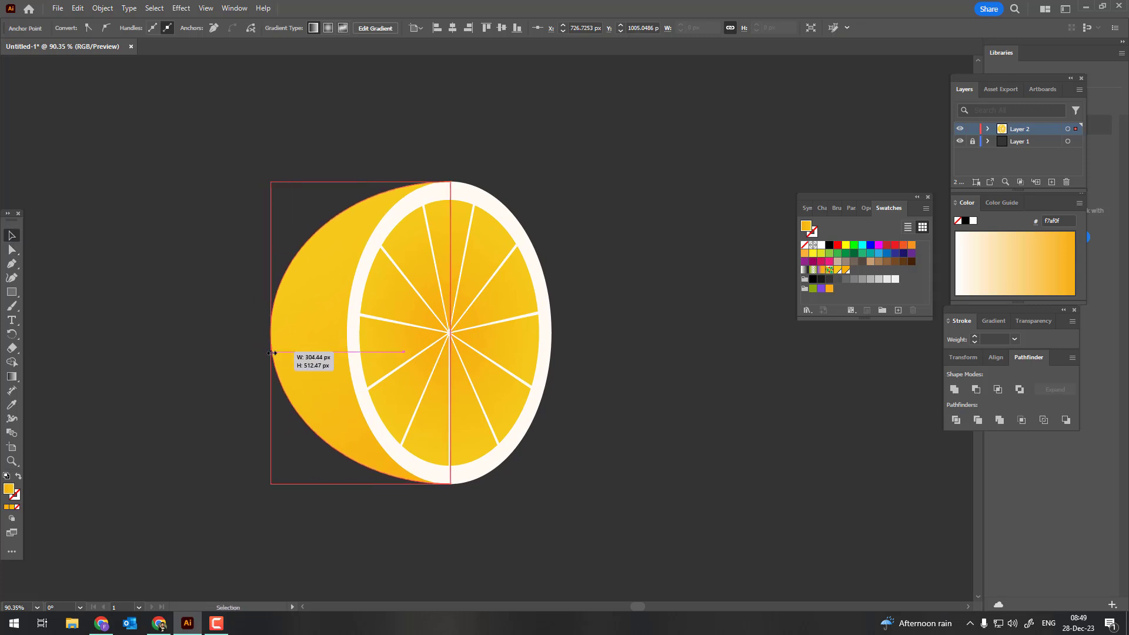
left_click(567, 478)
key("z")
left_click_drag(285, 310, 262, 298)
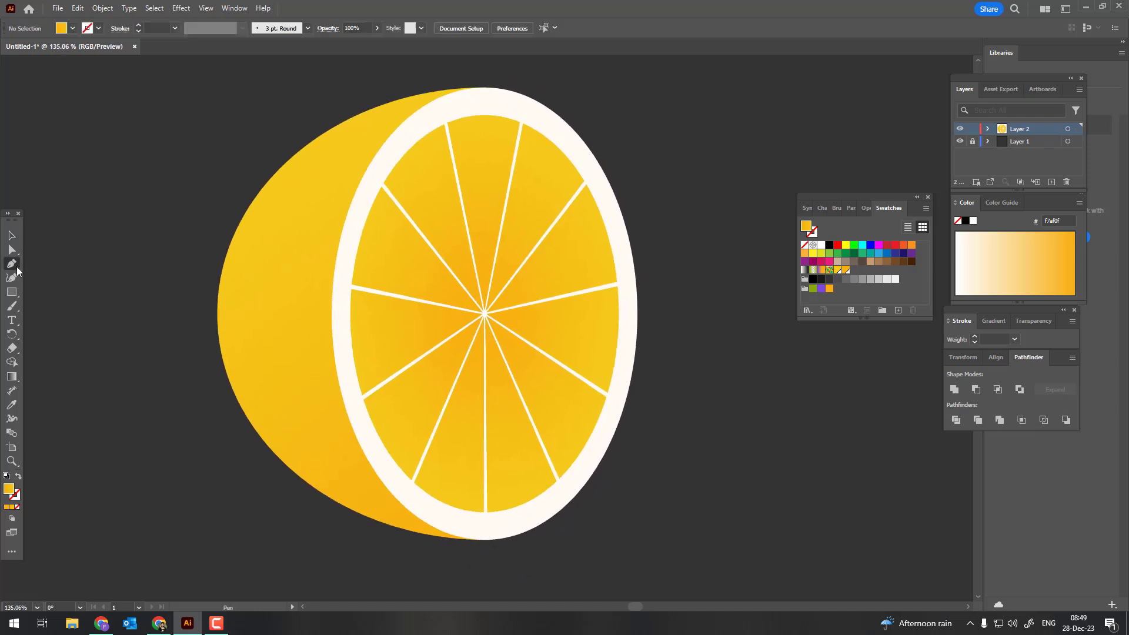
- Draw a curved shadow outline along the peel's lower-left edge with the Pen tool
left_click(227, 355)
mouse_move(441, 531)
left_mouse_down()
mouse_move(530, 536)
mouse_move(634, 569)
left_mouse_up()
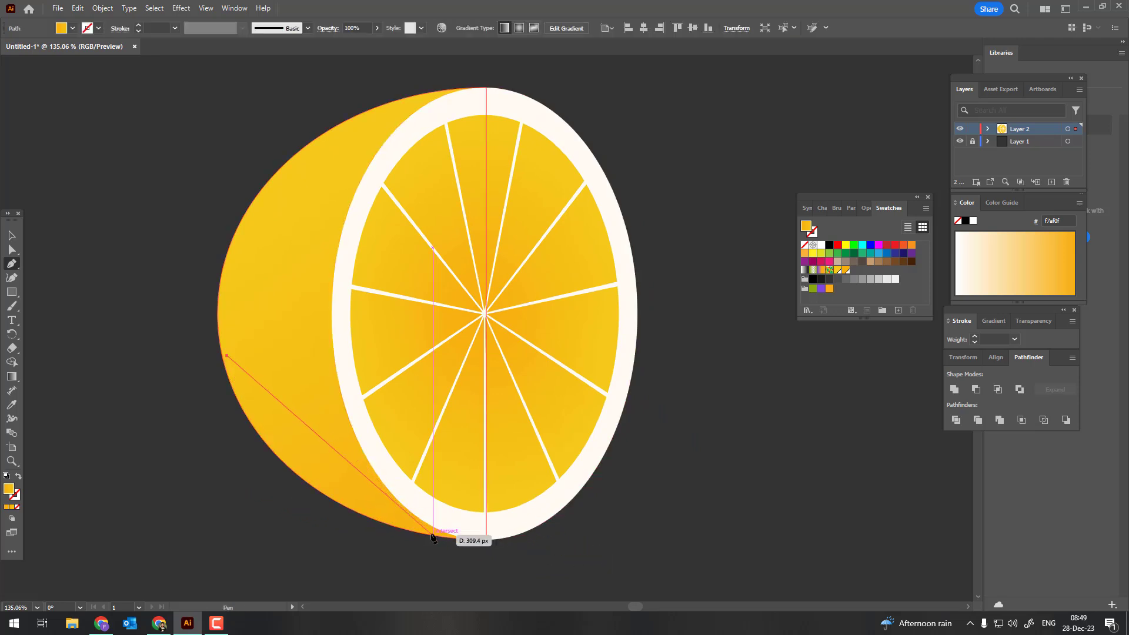
mouse_move(634, 569)
left_mouse_down()
mouse_move(432, 535)
mouse_move(622, 575)
left_mouse_up()
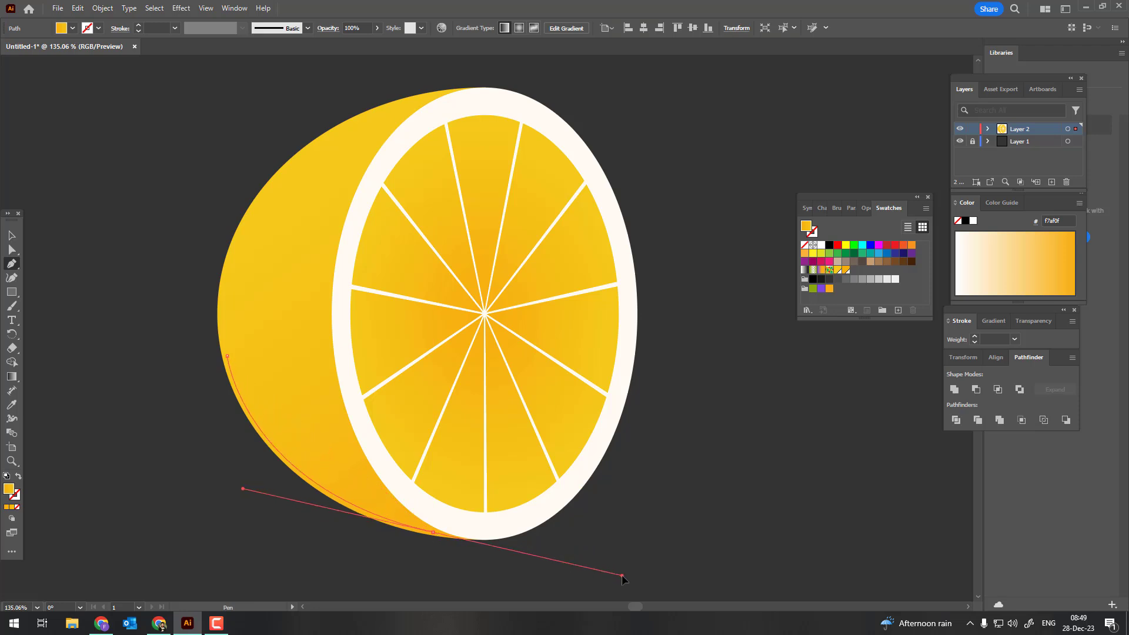
left_click_drag(433, 534, 435, 537)
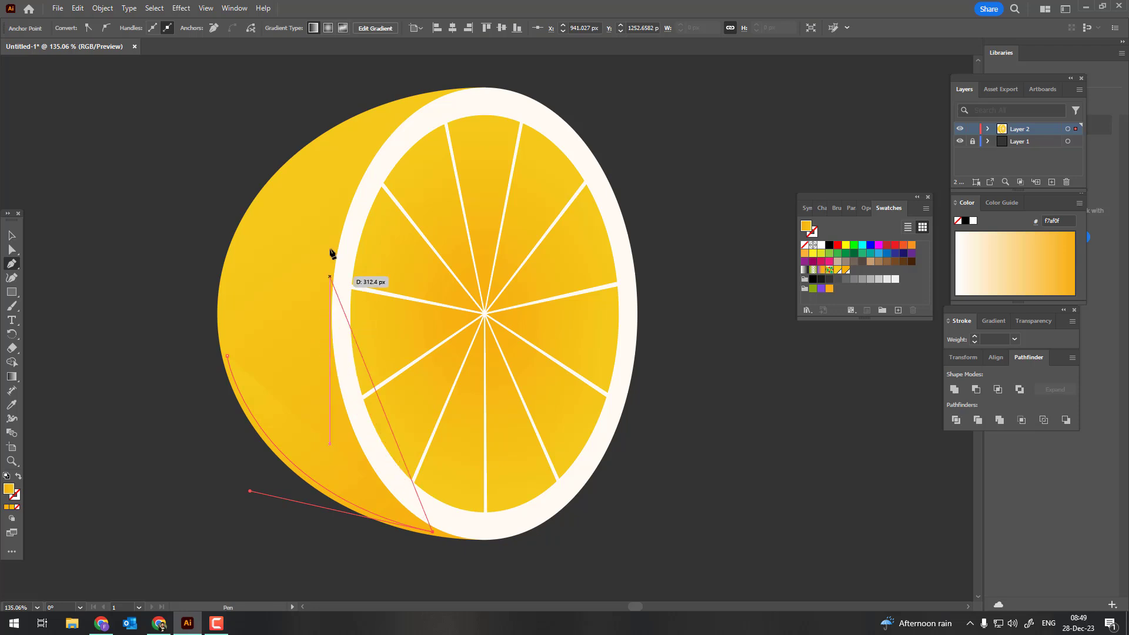
left_click_drag(330, 263, 370, 88)
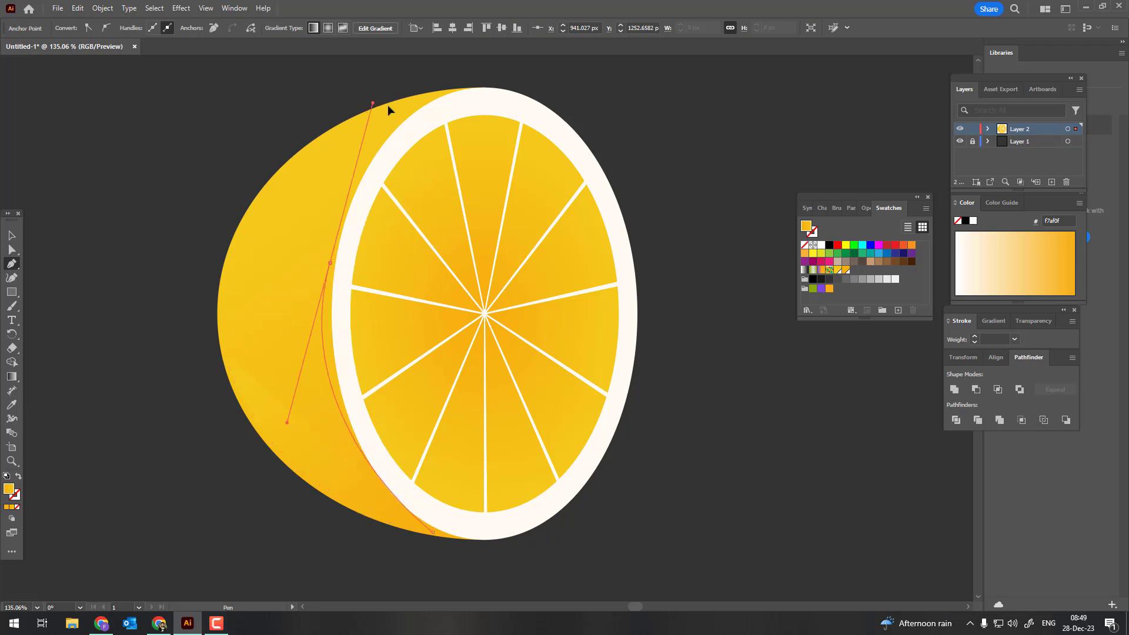
scroll(376, 88, "up", 2)
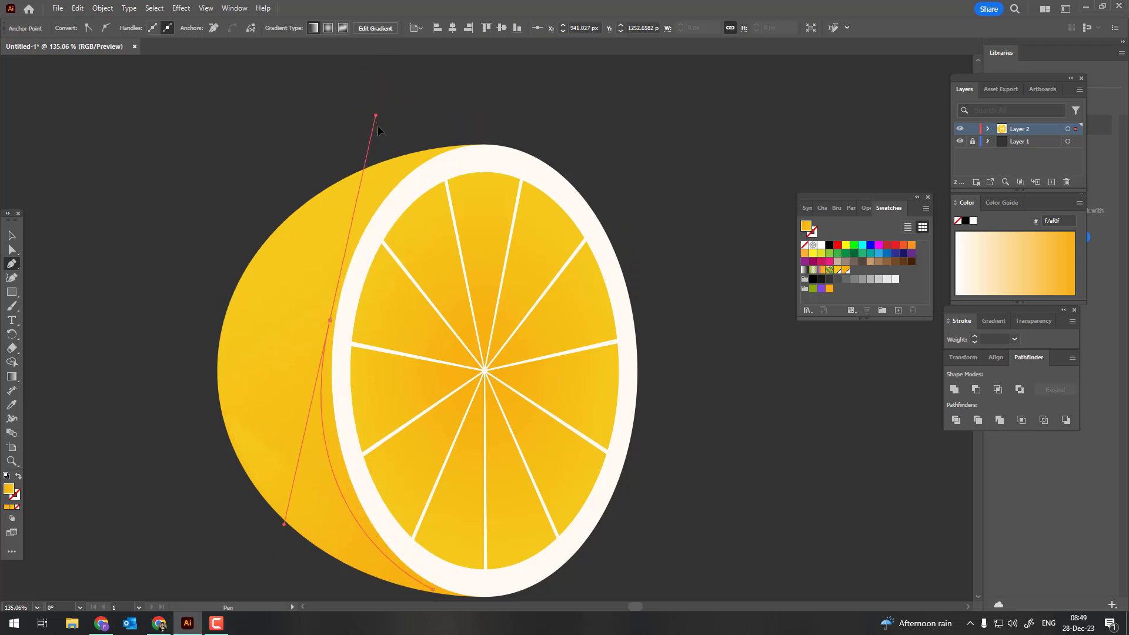
mouse_move(370, 88)
left_mouse_down()
mouse_move(380, 118)
mouse_move(360, 113)
left_mouse_up()
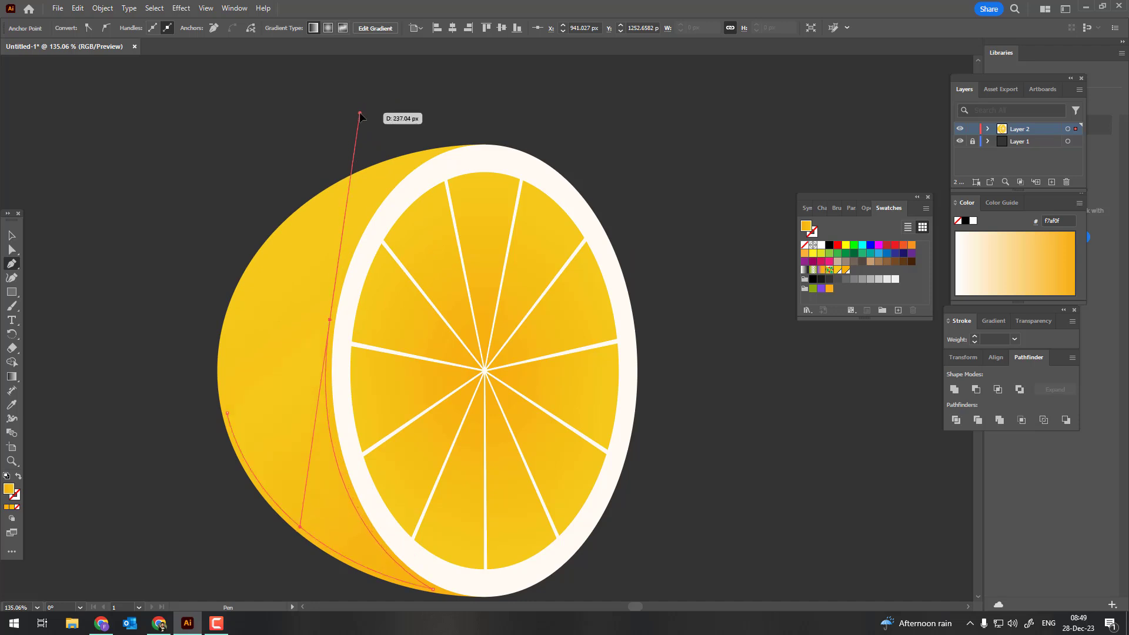
mouse_move(330, 321)
left_mouse_down()
mouse_move(331, 304)
mouse_move(330, 321)
left_mouse_up()
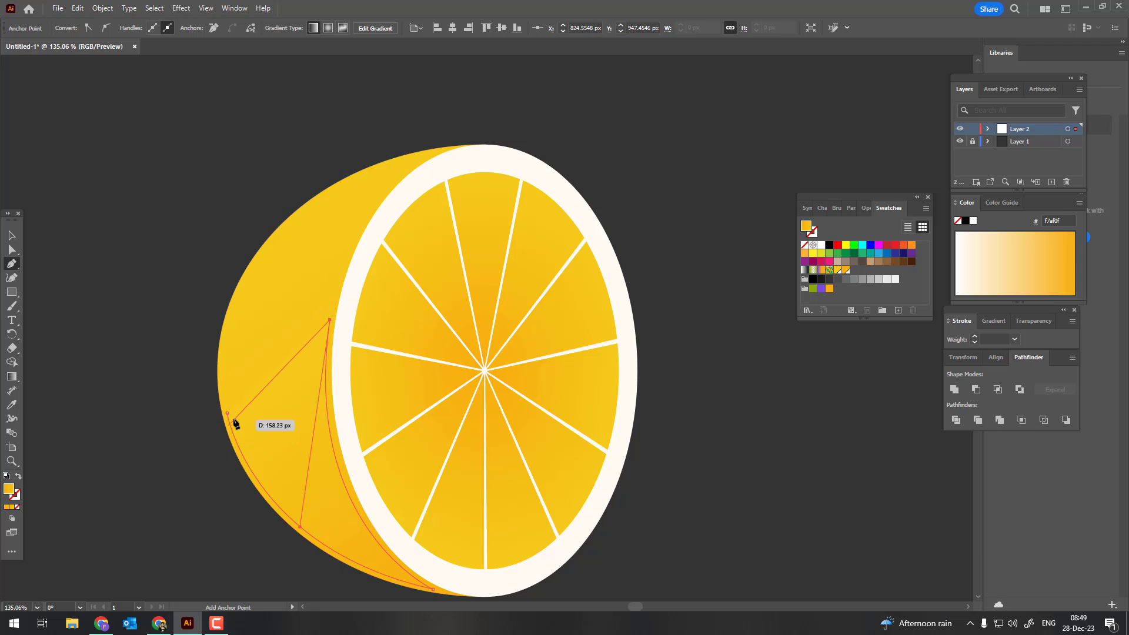
- Fill the new shadow shape with orange
key("z")
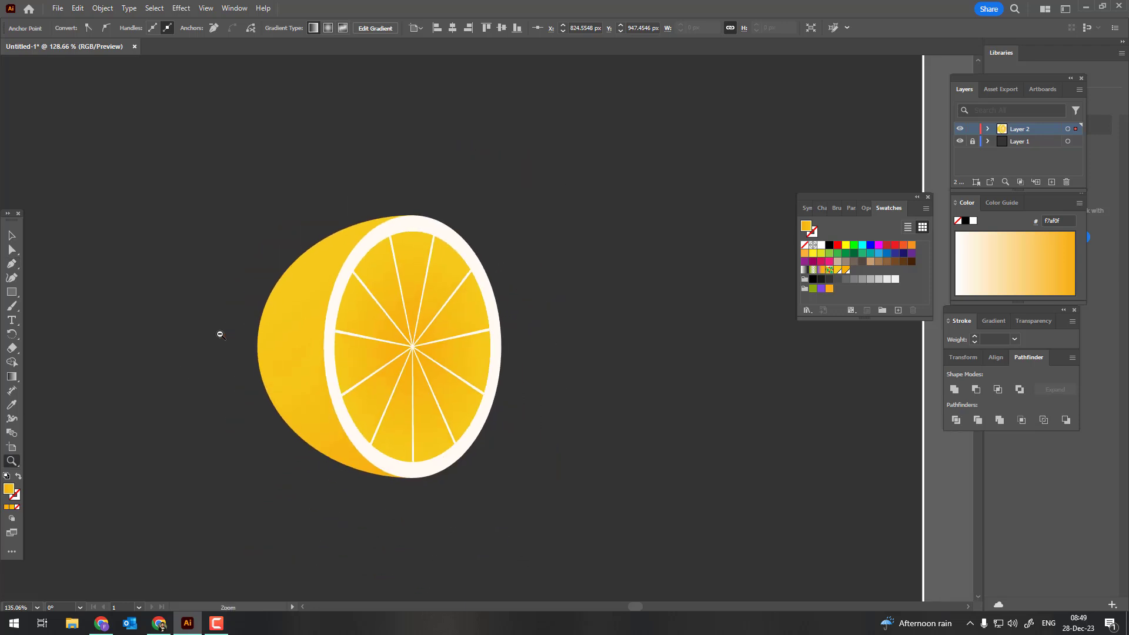
left_click_drag(219, 329, 214, 346)
left_click(910, 248)
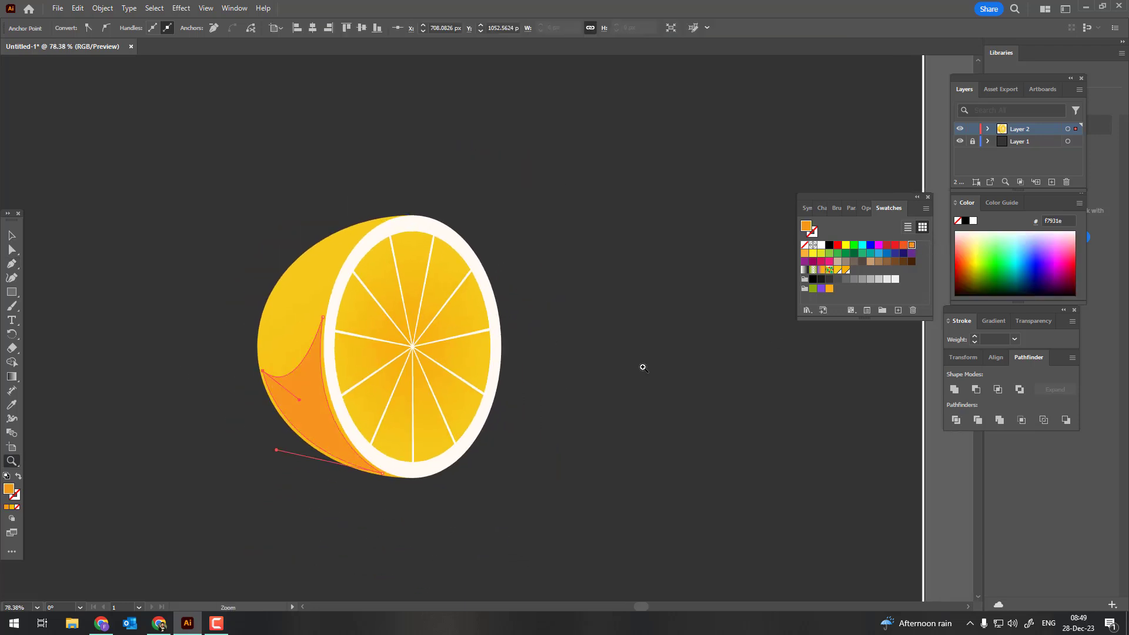
left_click_drag(368, 373, 300, 270)
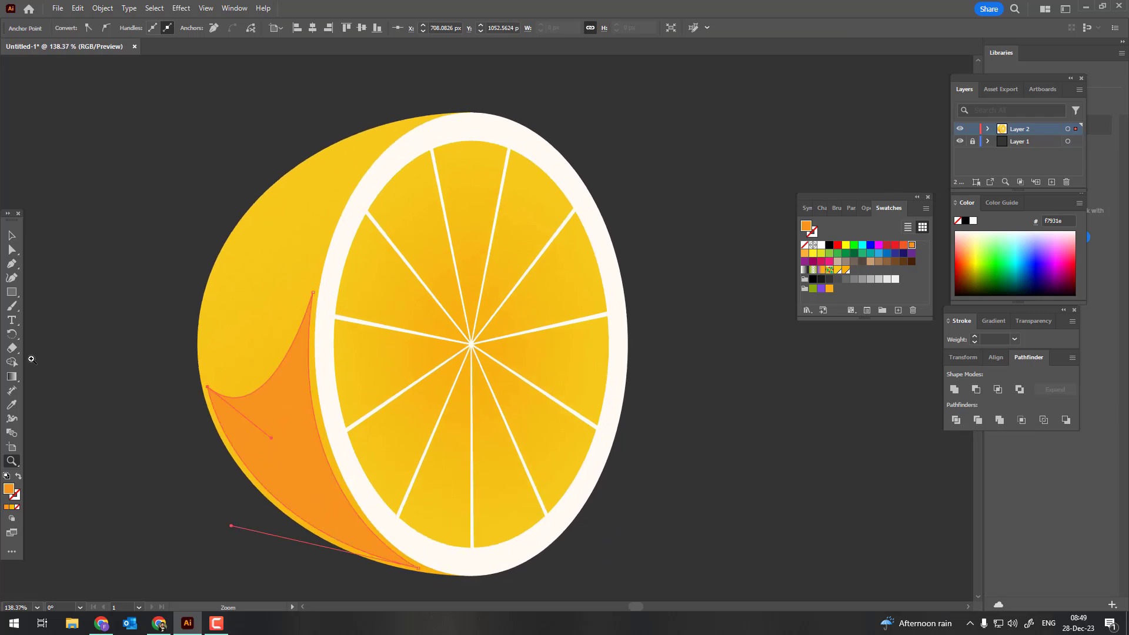
- Apply a diagonal gradient across the shadow with an orange end stop
left_click(12, 376)
left_click(265, 412)
left_click_drag(265, 355, 343, 533)
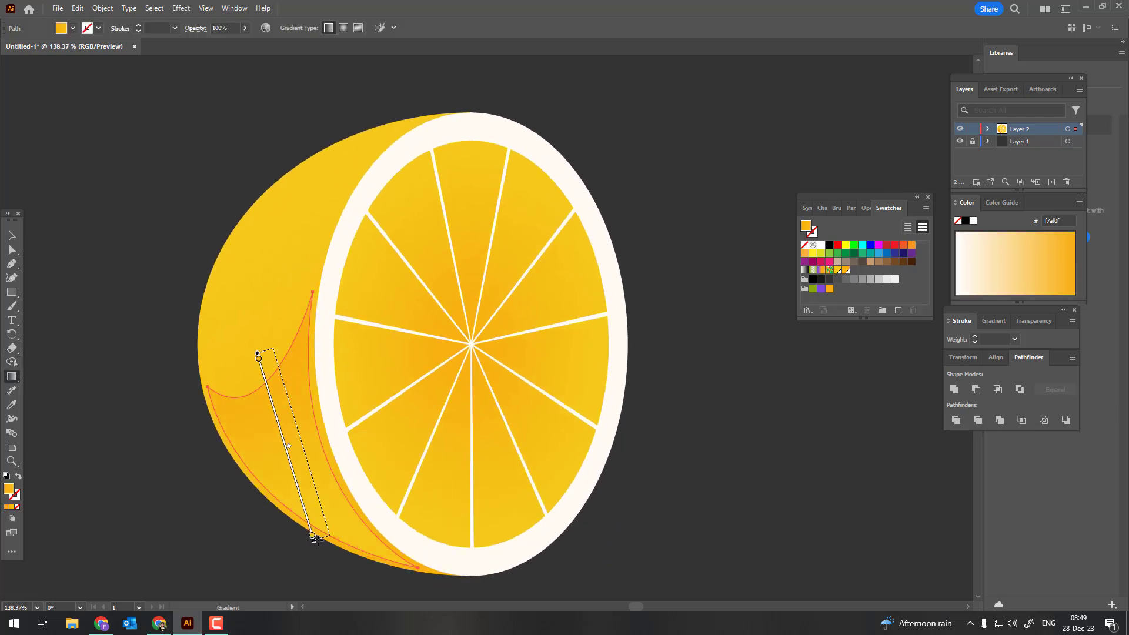
left_click_drag(263, 353, 388, 552)
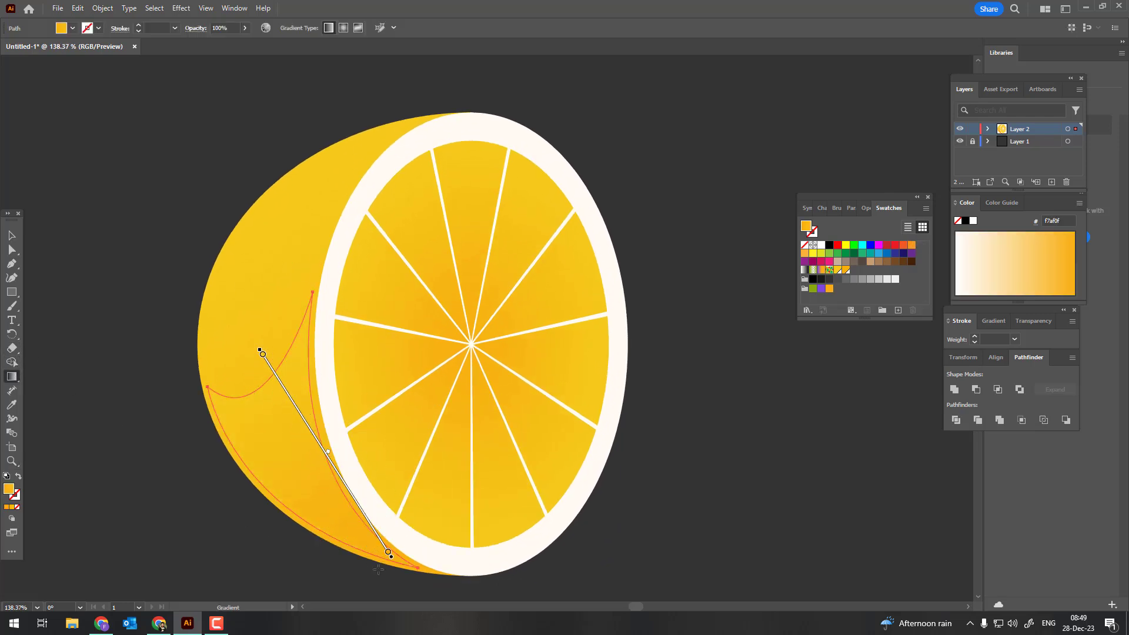
double_click(388, 553)
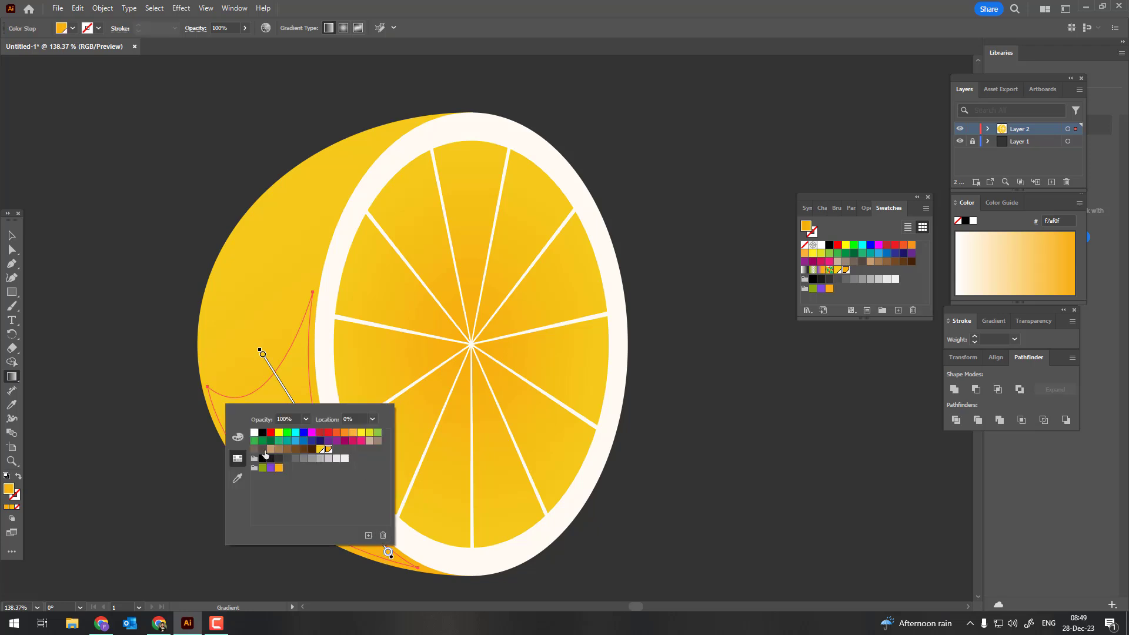
left_click(346, 437)
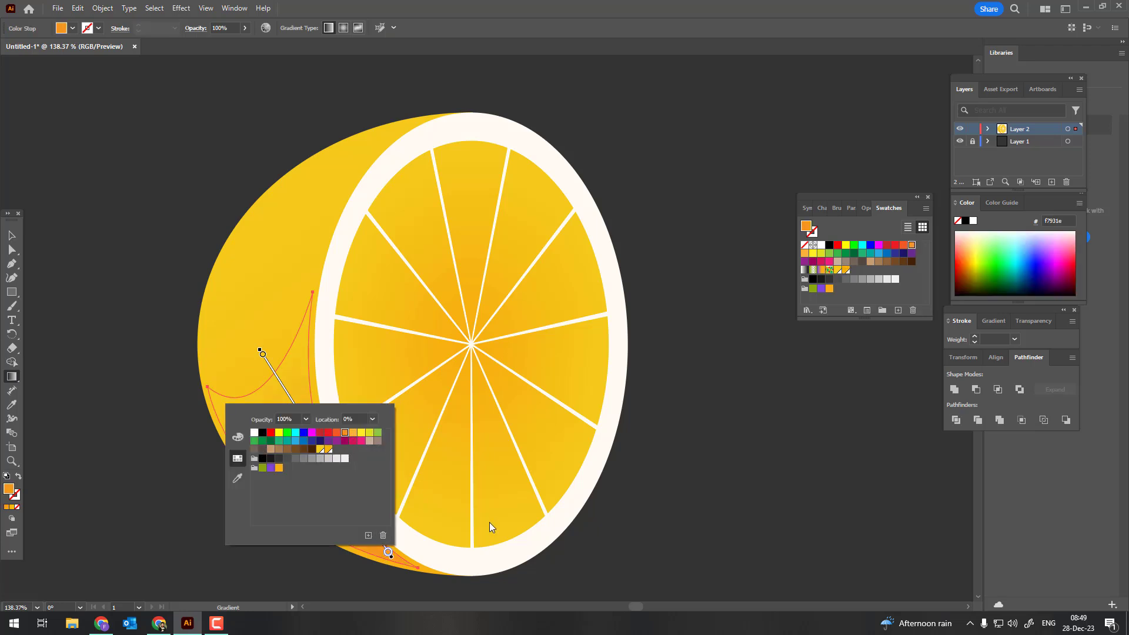
key("Escape")
key("z")
mouse_move(327, 385)
left_mouse_down()
mouse_move(233, 409)
mouse_move(308, 259)
left_mouse_up()
- Pen-draw a closed highlight shape along the top-left of the lemon peel
left_click(12, 264)
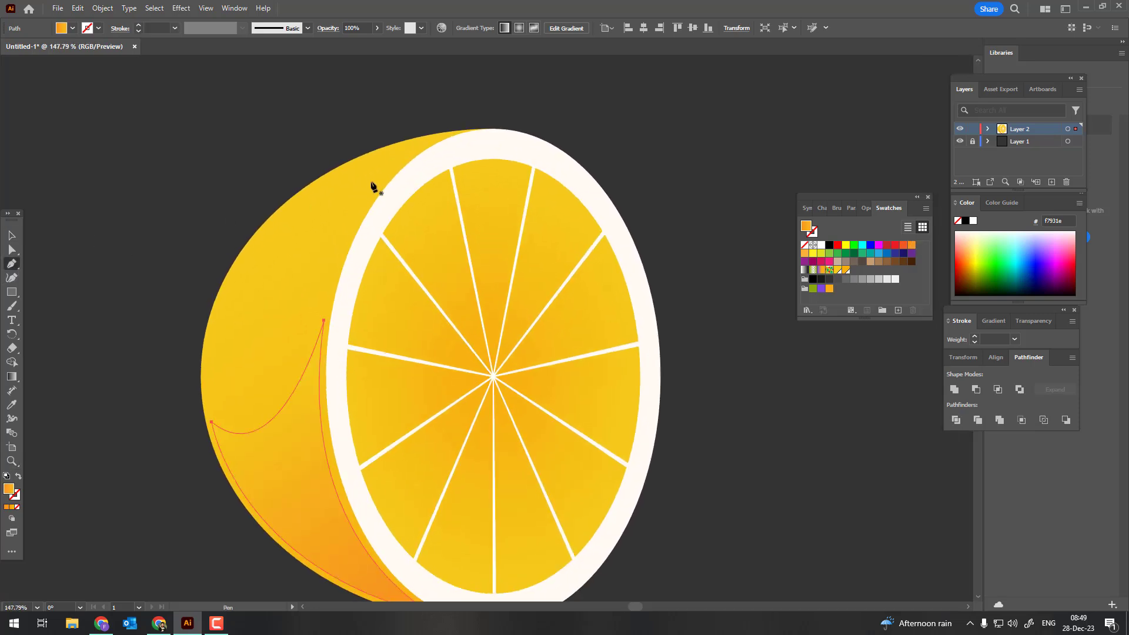
left_click(372, 178)
left_click(425, 143)
left_click(344, 249)
left_click_drag(232, 277, 218, 285)
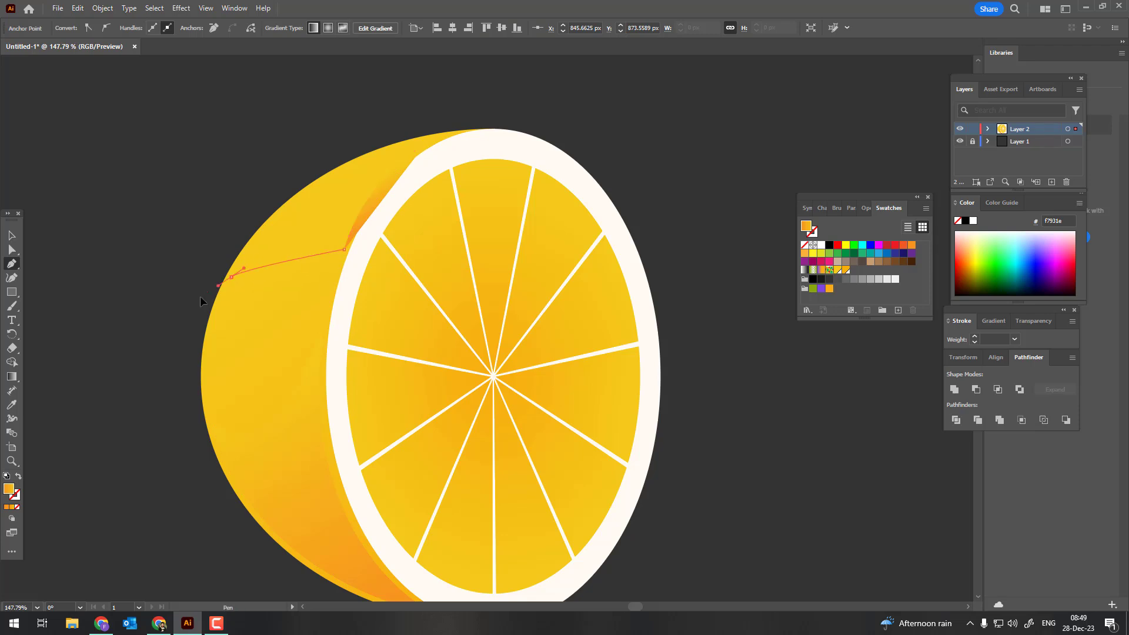
left_click_drag(150, 324, 210, 292)
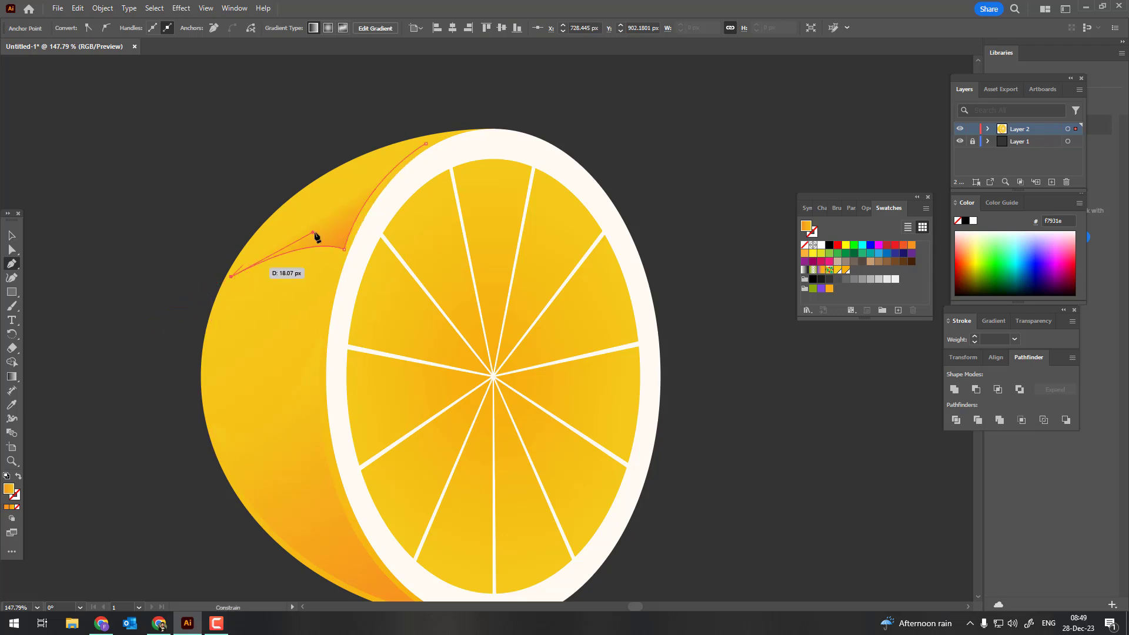
mouse_move(316, 236)
left_mouse_down()
mouse_move(433, 146)
mouse_move(456, 147)
left_mouse_up()
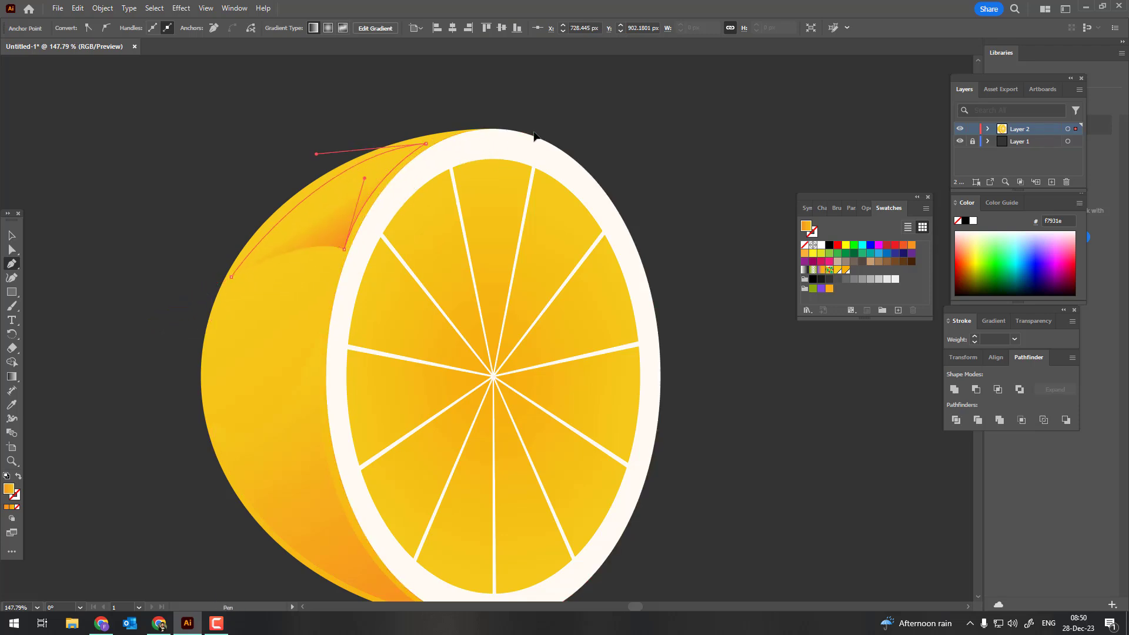
left_click(344, 249)
- Fill the highlight with a gradient whose white stop is set to 0% opacity
left_click(18, 378)
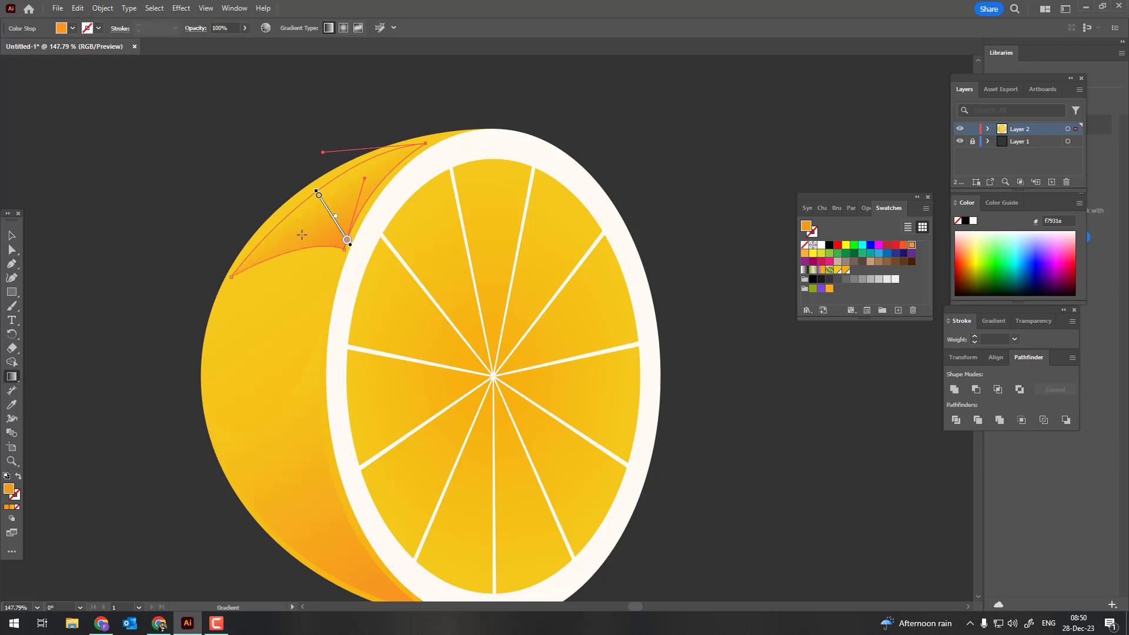
left_click_drag(372, 195, 251, 260)
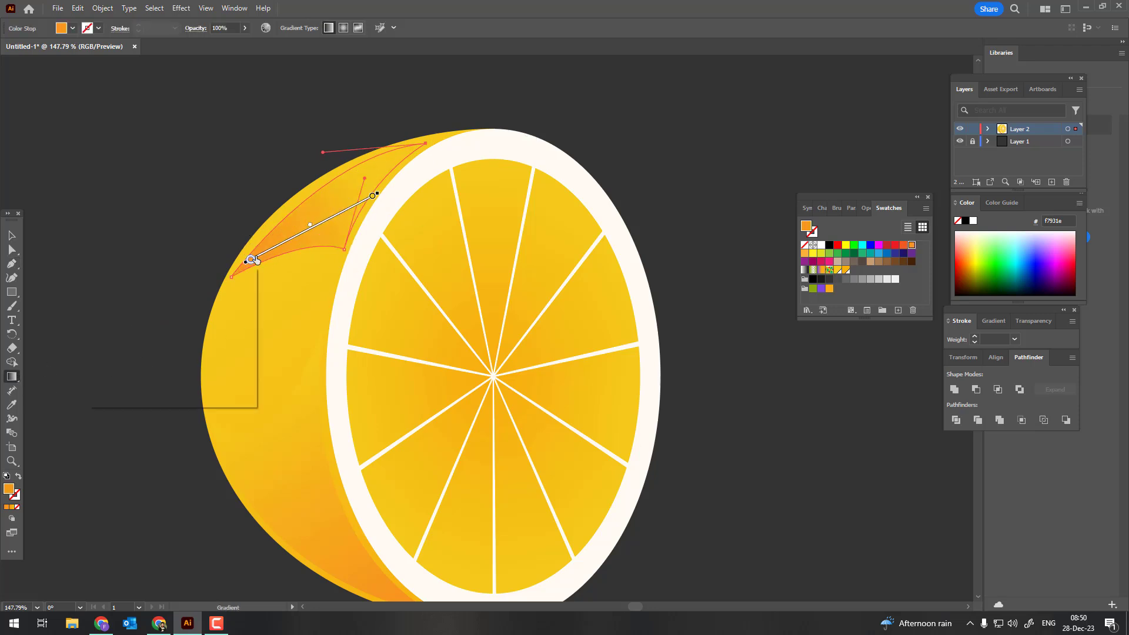
double_click(252, 260)
left_click(117, 296)
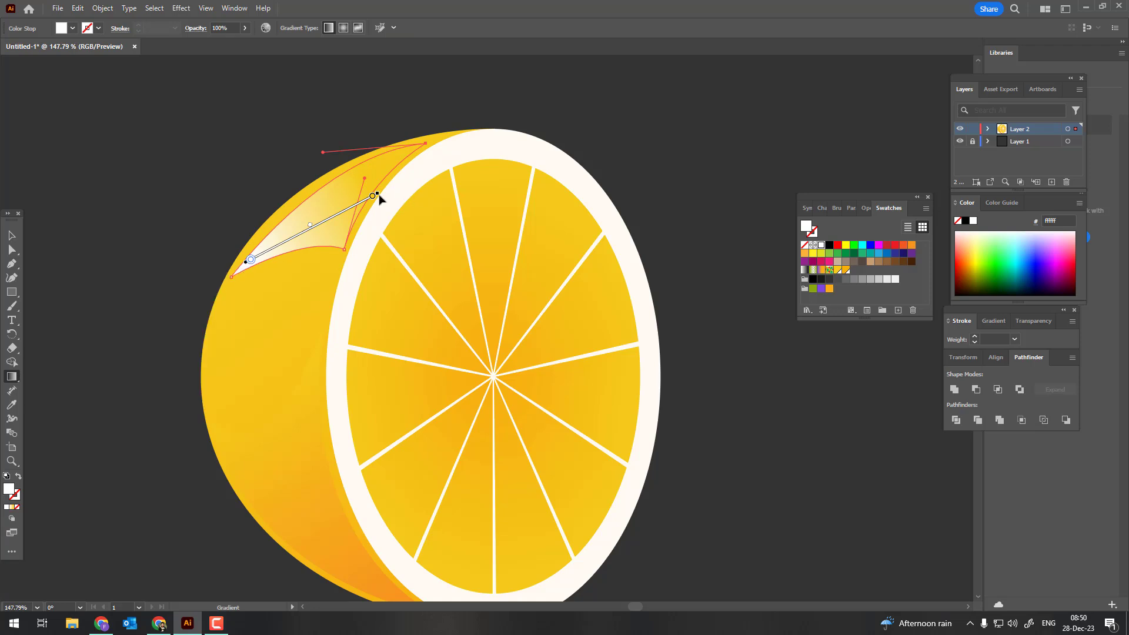
double_click(252, 259)
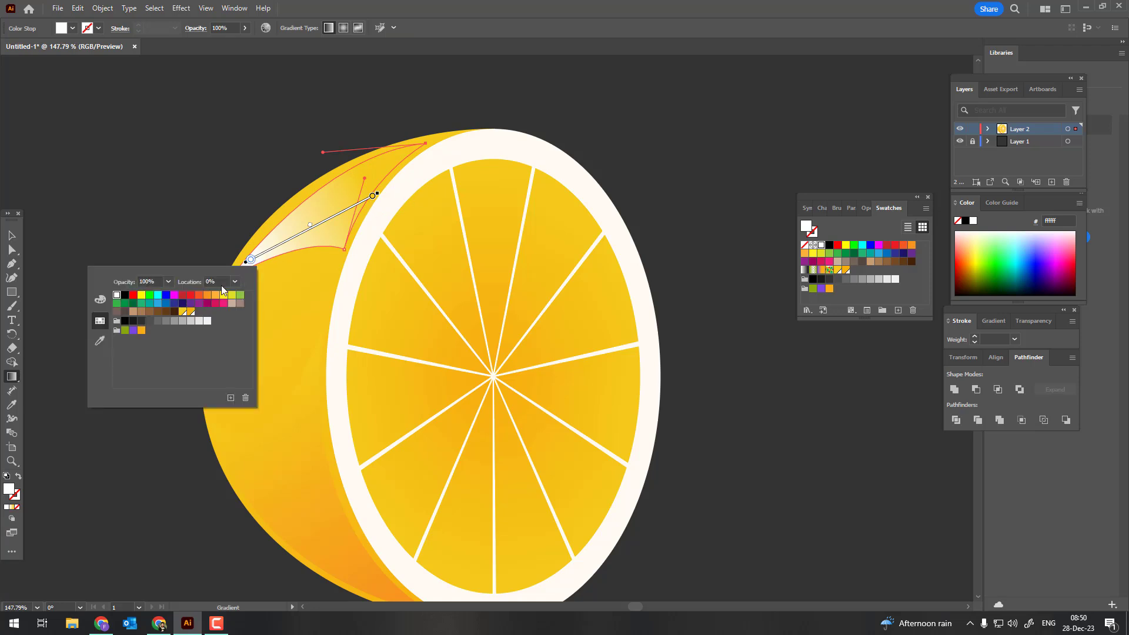
left_click(168, 282)
left_click(182, 294)
scroll(289, 252, "down", 2)
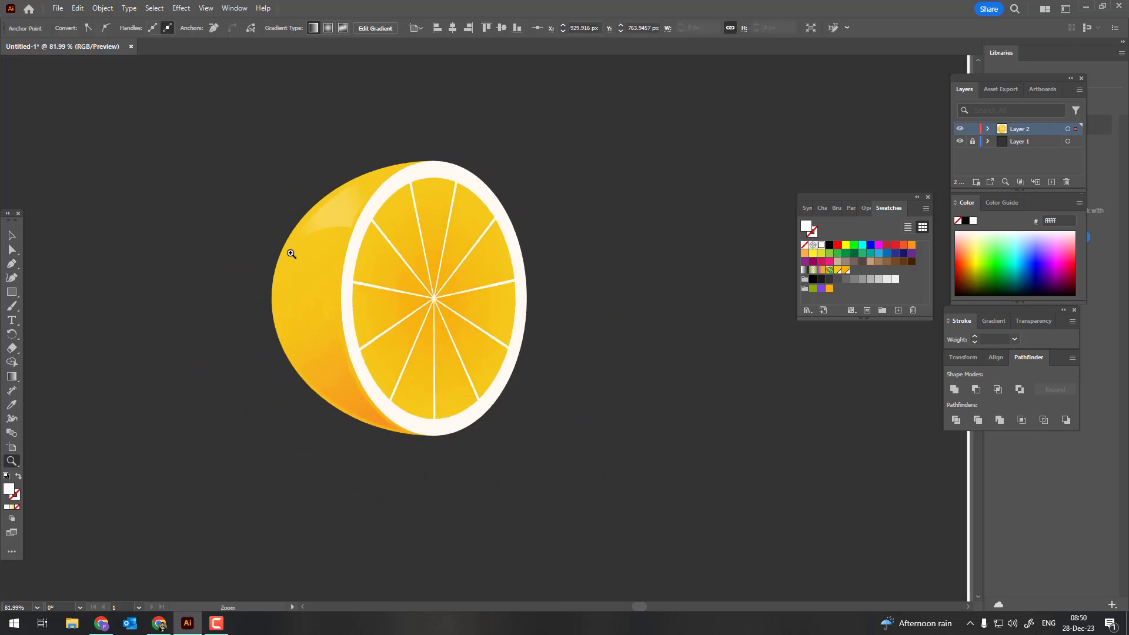
scroll(31, 331, "up", 4)
- Refine the highlight's upper and lower curves by adding and pulling Curvature points
left_click(12, 278)
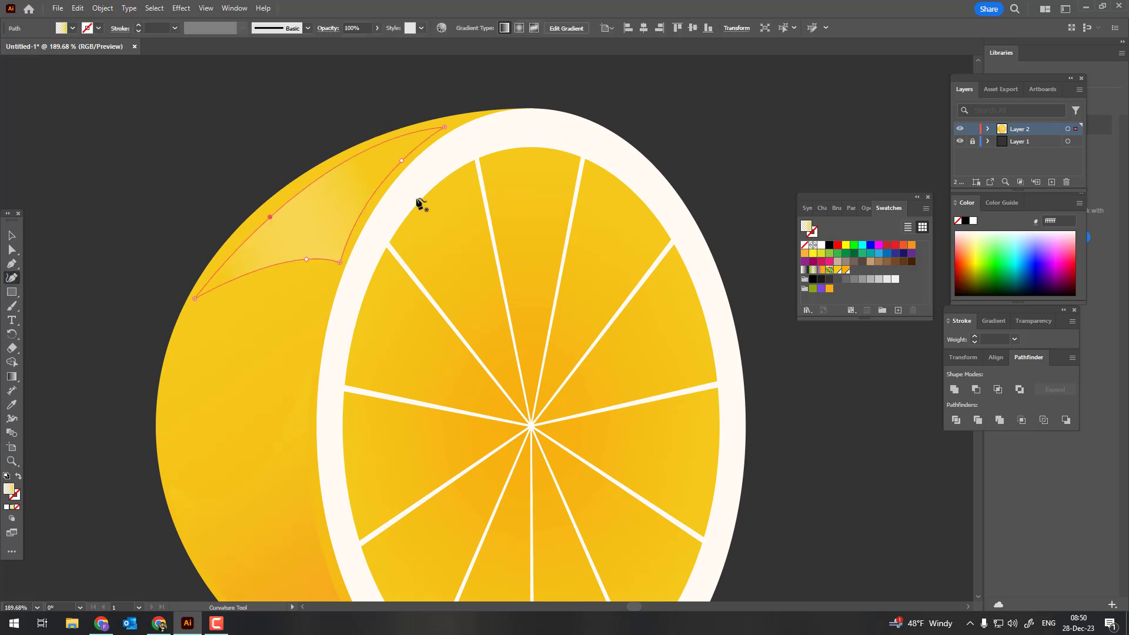
left_click(401, 166)
left_click(264, 259)
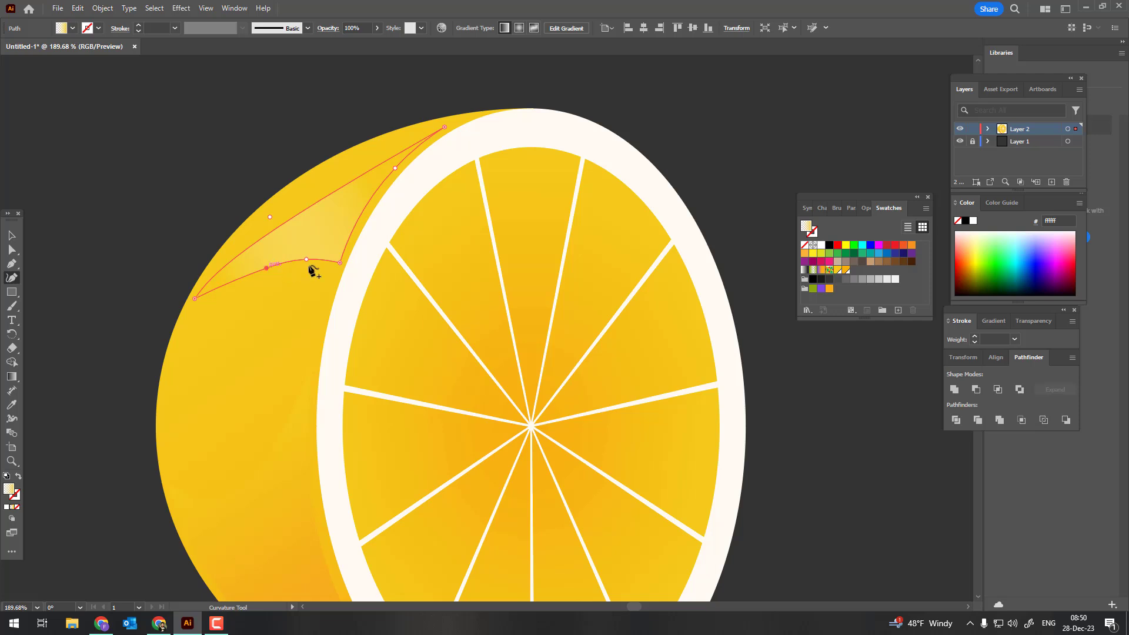
left_click_drag(306, 261, 292, 264)
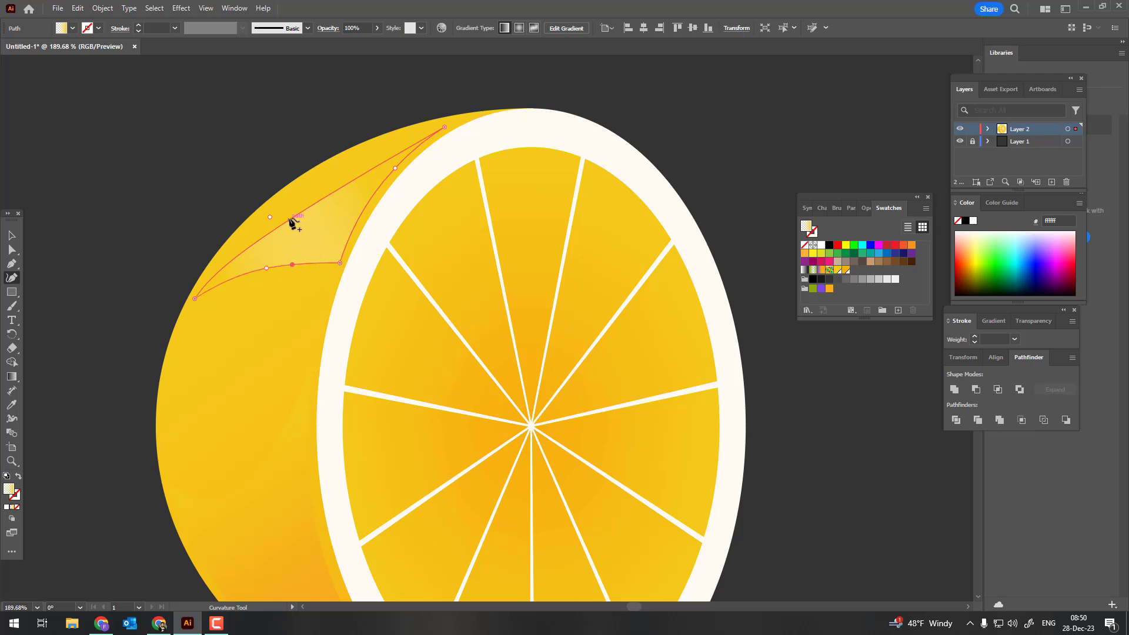
left_click_drag(269, 216, 320, 177)
left_click(259, 228)
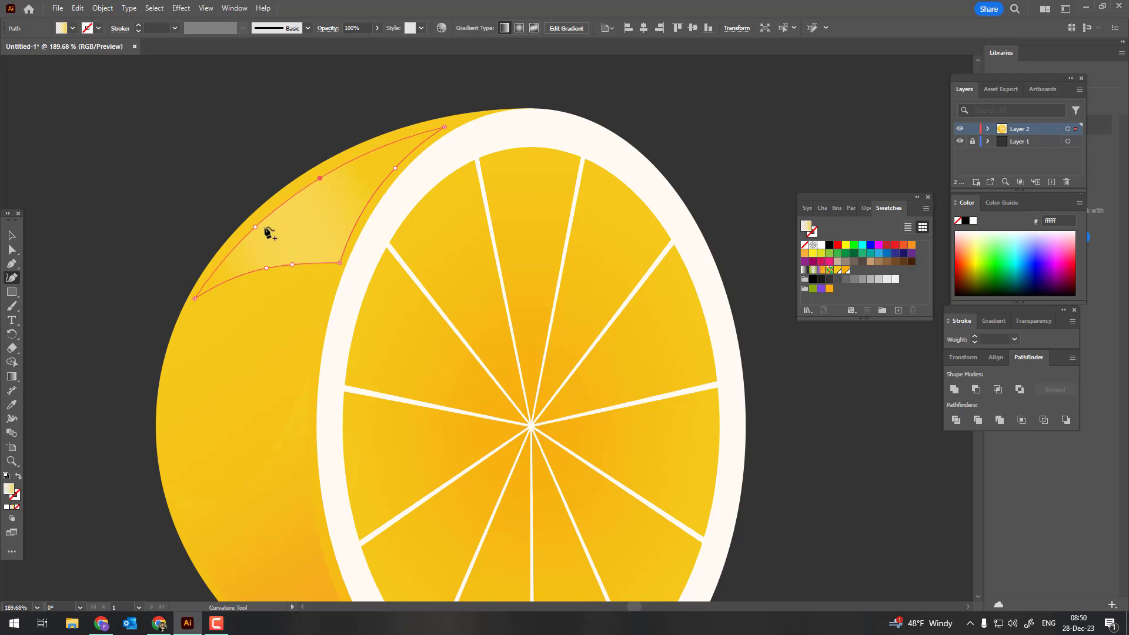
key("z")
mouse_move(269, 234)
left_mouse_down()
mouse_move(116, 254)
mouse_move(239, 302)
left_mouse_up()
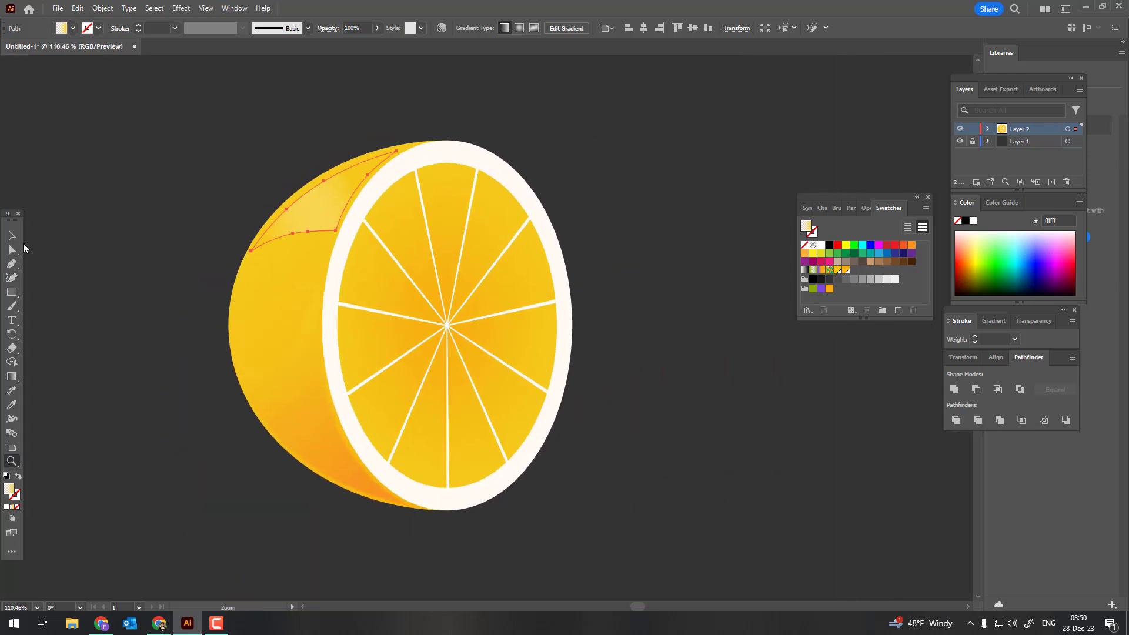
left_click_drag(239, 368, 304, 353)
- Draw a small green-filled circle at the lemon's left edge and send it to back
left_click_drag(12, 292, 40, 306)
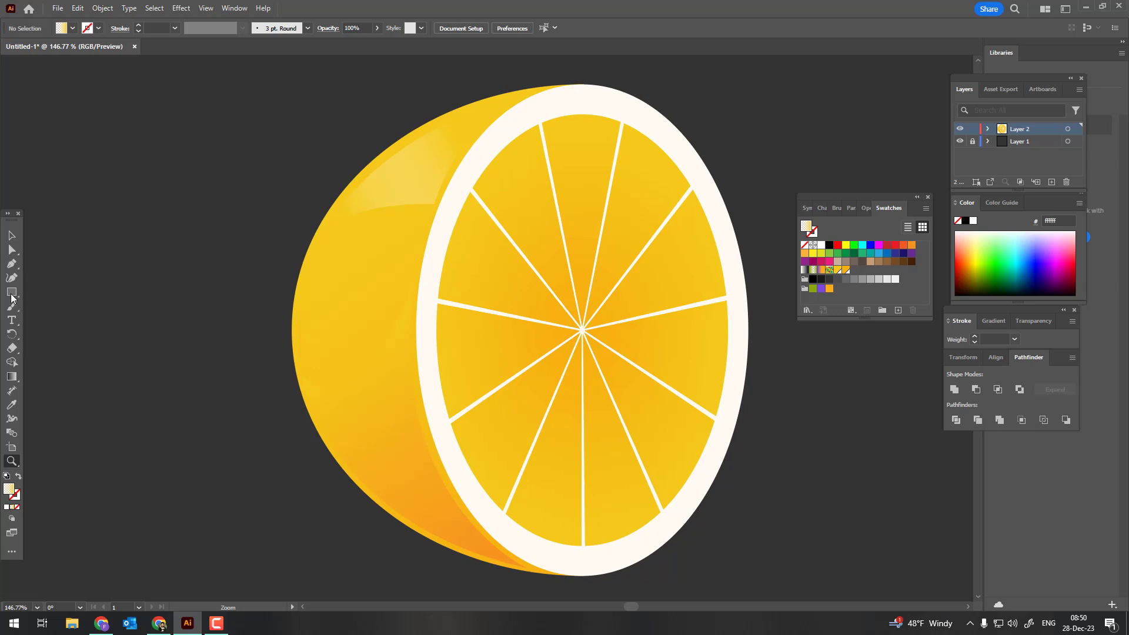
left_click(41, 306)
left_click_drag(259, 347, 307, 340)
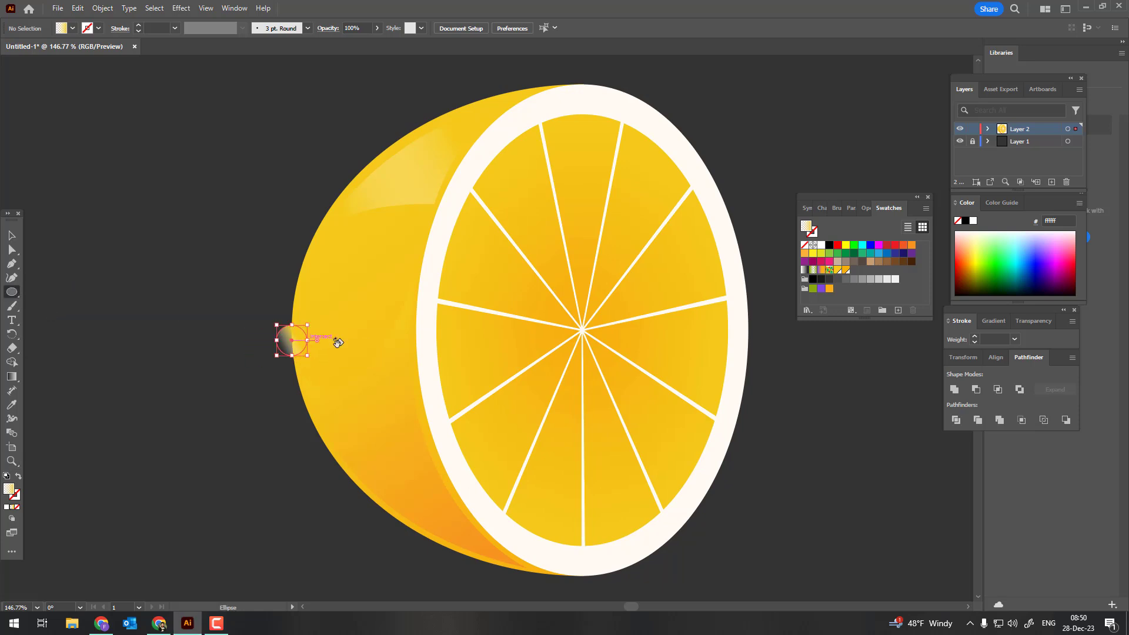
left_click(847, 253)
left_click(19, 238)
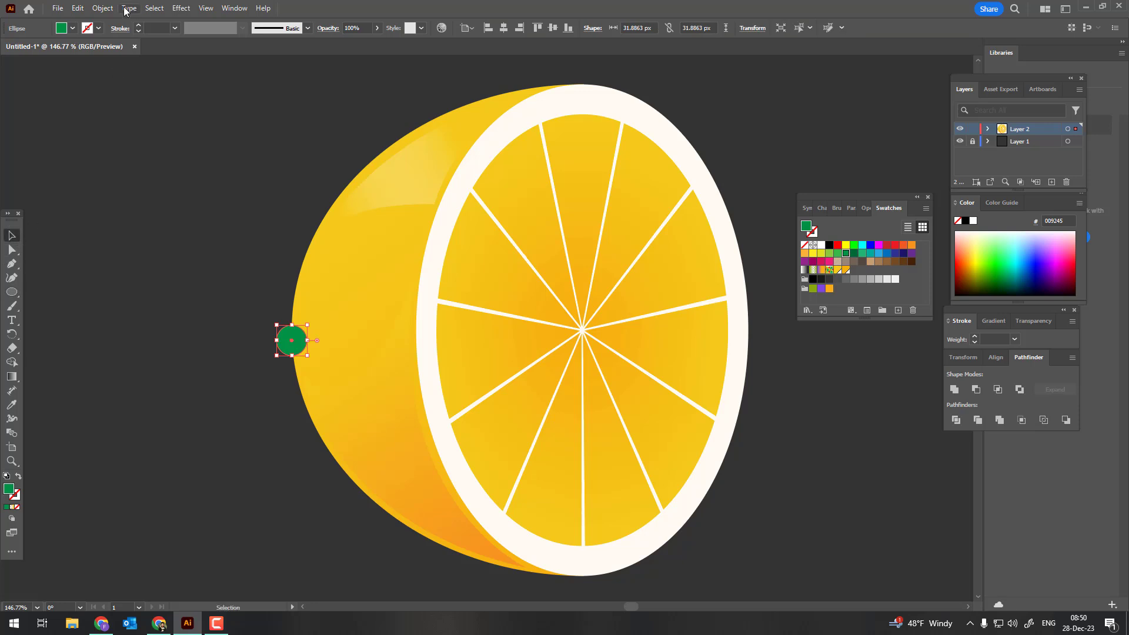
left_click(102, 8)
left_click(276, 64)
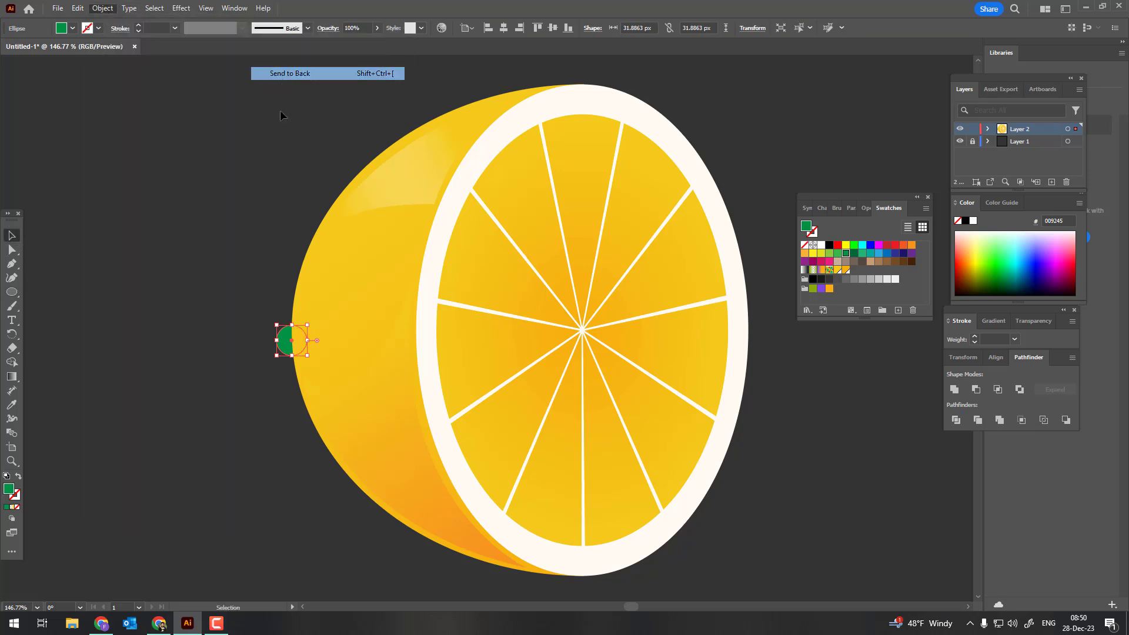
- Nudge the green circle up-right and add a Curvature point on its left edge
key("z")
left_click_drag(194, 320, 341, 424)
left_click(306, 311)
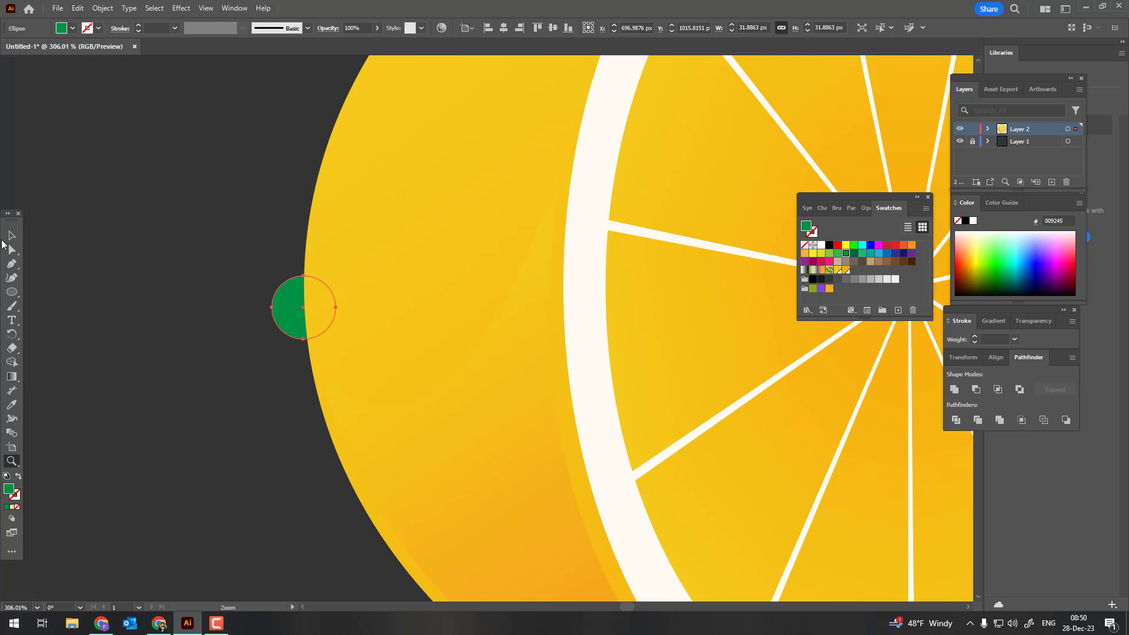
left_click(11, 235)
left_click_drag(284, 305, 291, 299)
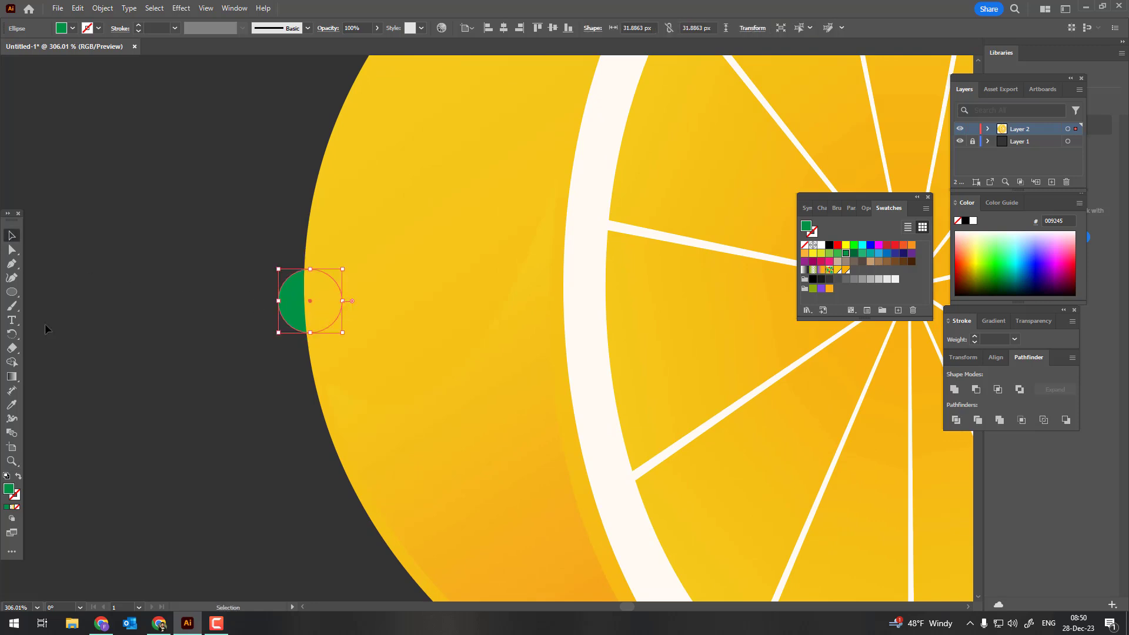
left_click(12, 277)
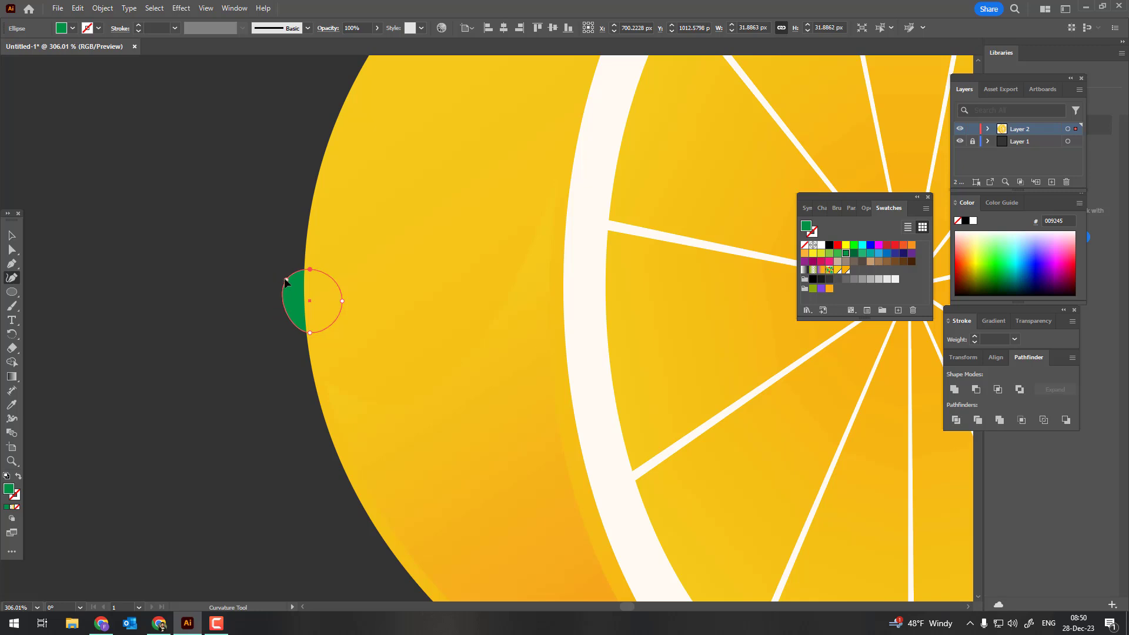
left_click(285, 280)
left_click_drag(287, 272, 184, 349)
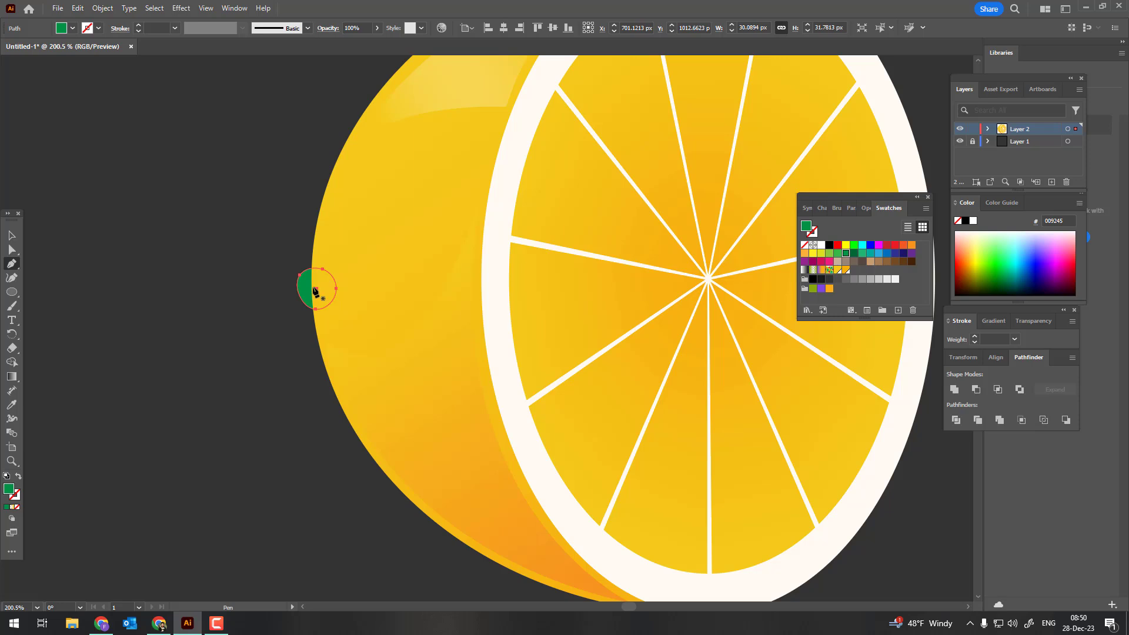
- Draw a curved path from the green circle with an orange #f48f16 stroke
left_click(315, 291)
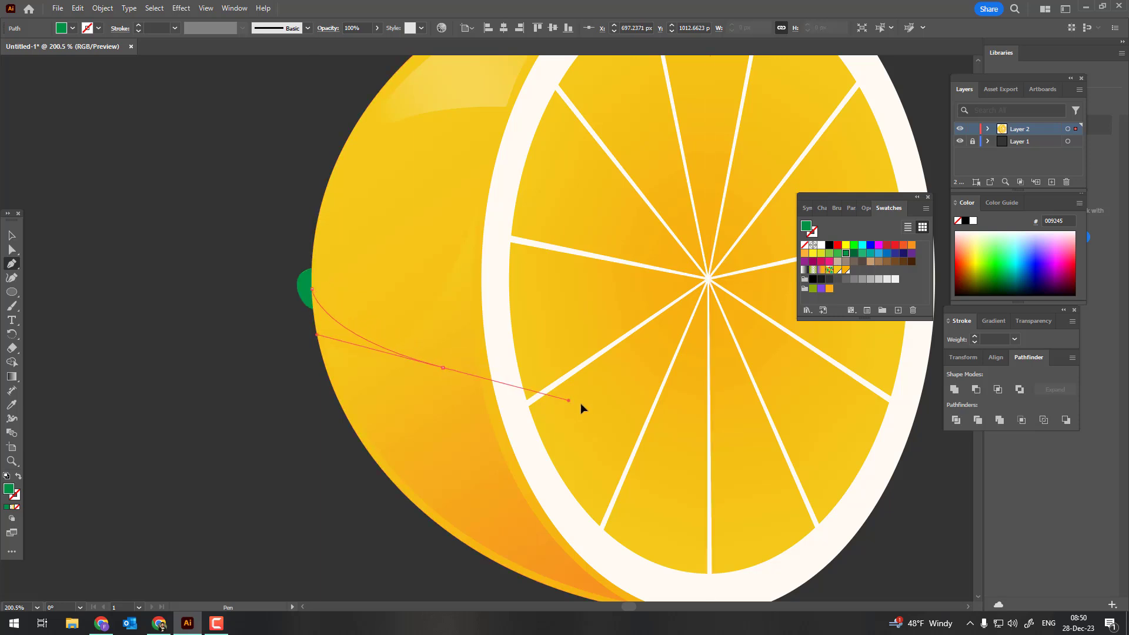
left_click_drag(575, 400, 575, 400)
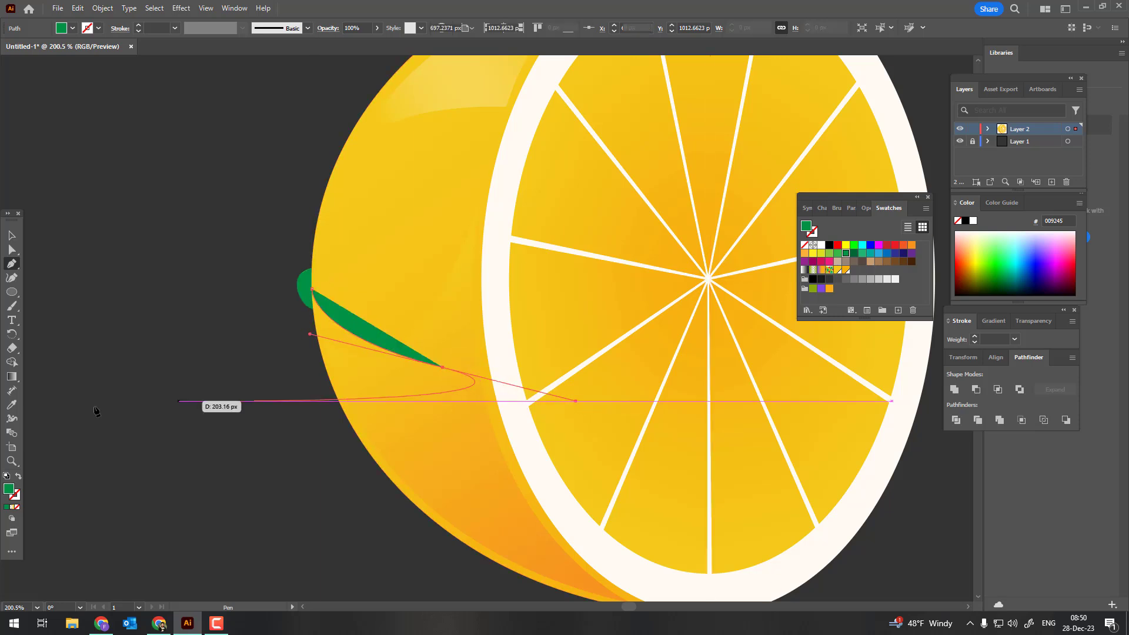
left_click(18, 477)
double_click(15, 495)
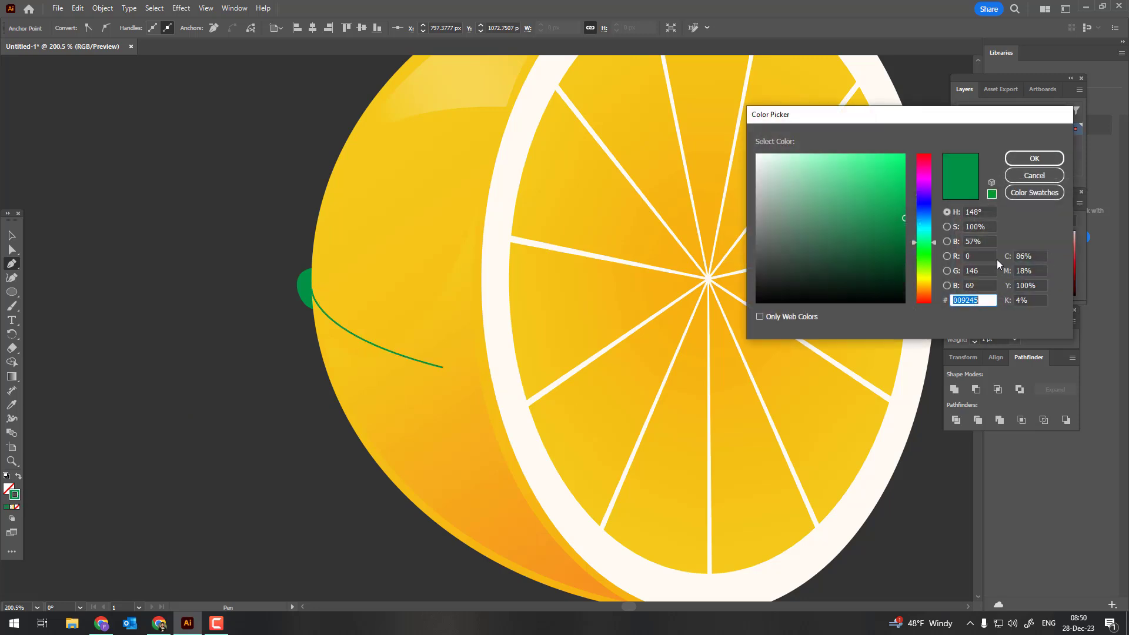
left_click(924, 286)
left_click_drag(930, 286, 929, 290)
left_click(890, 164)
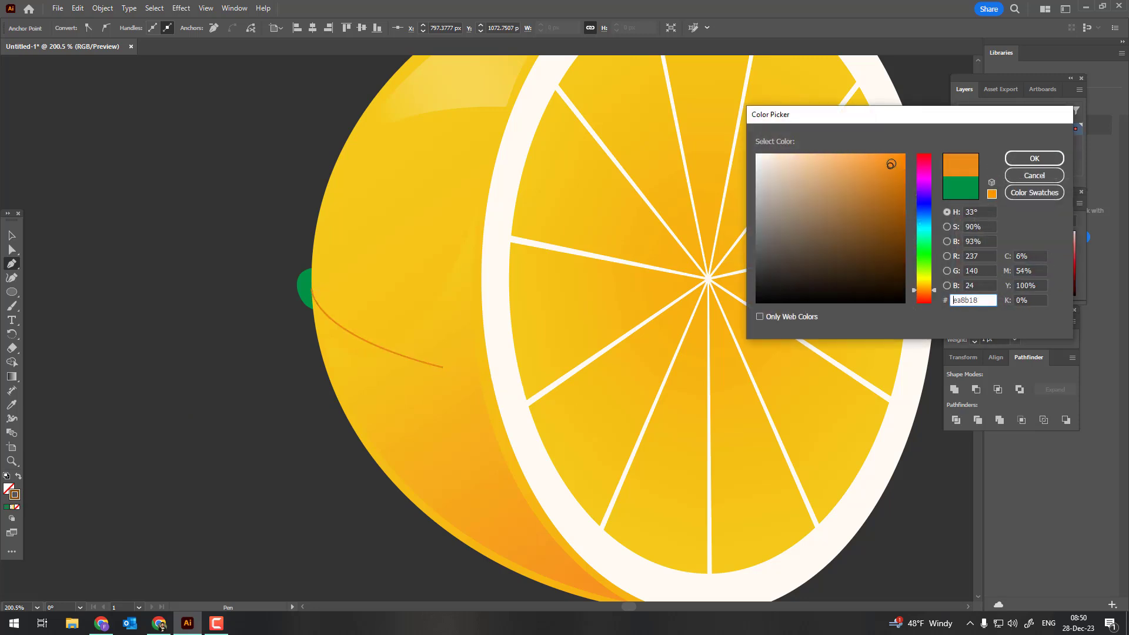
left_click(1047, 160)
- Apply the lens-shaped Width Profile 1 to the orange stroke
key("z")
left_click_drag(323, 310, 184, 244)
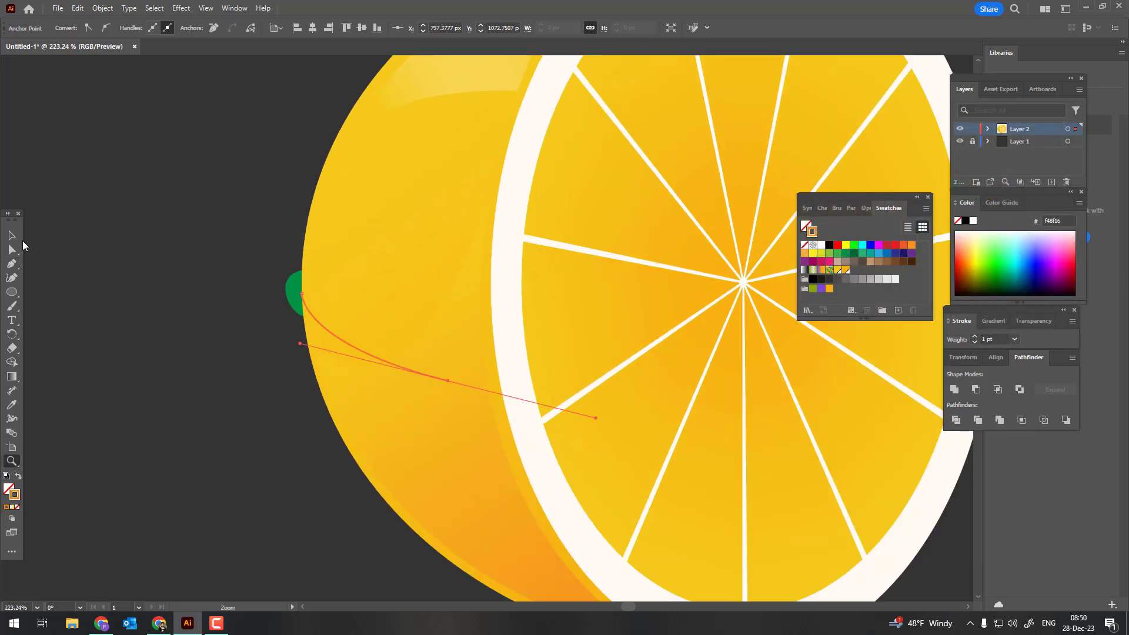
left_click(15, 237)
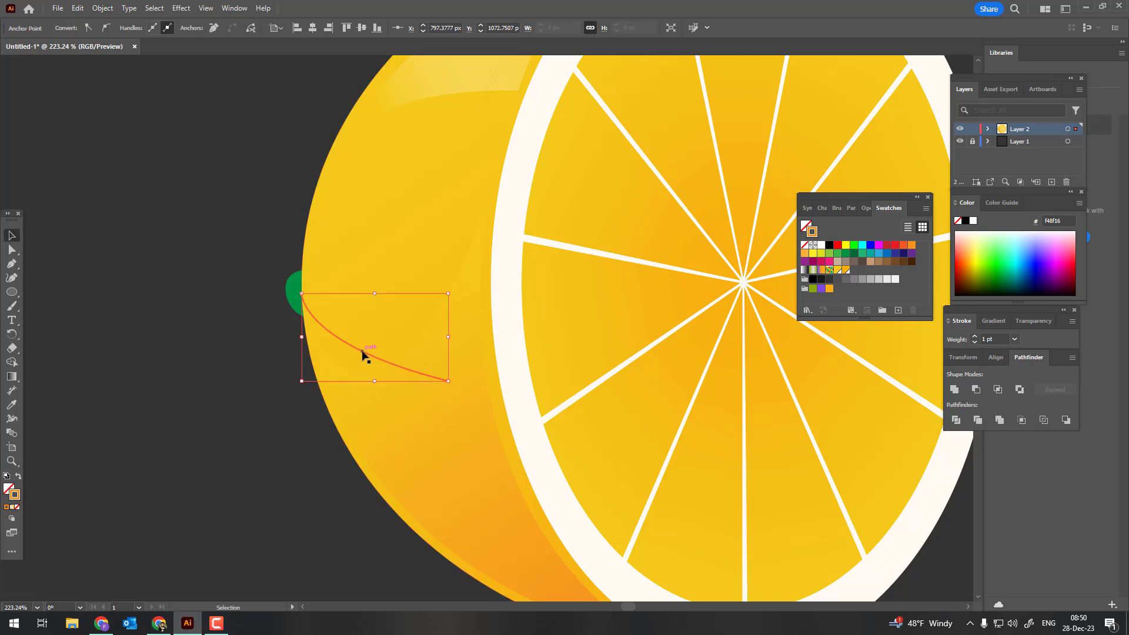
left_click(198, 66)
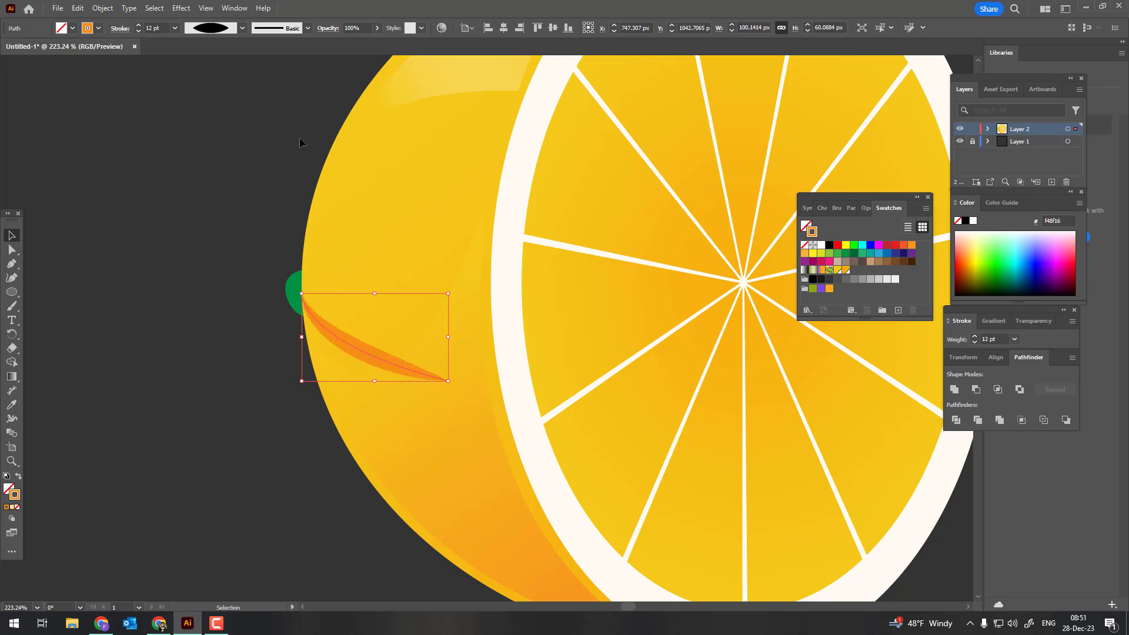
key("z")
left_click_drag(345, 356, 485, 392)
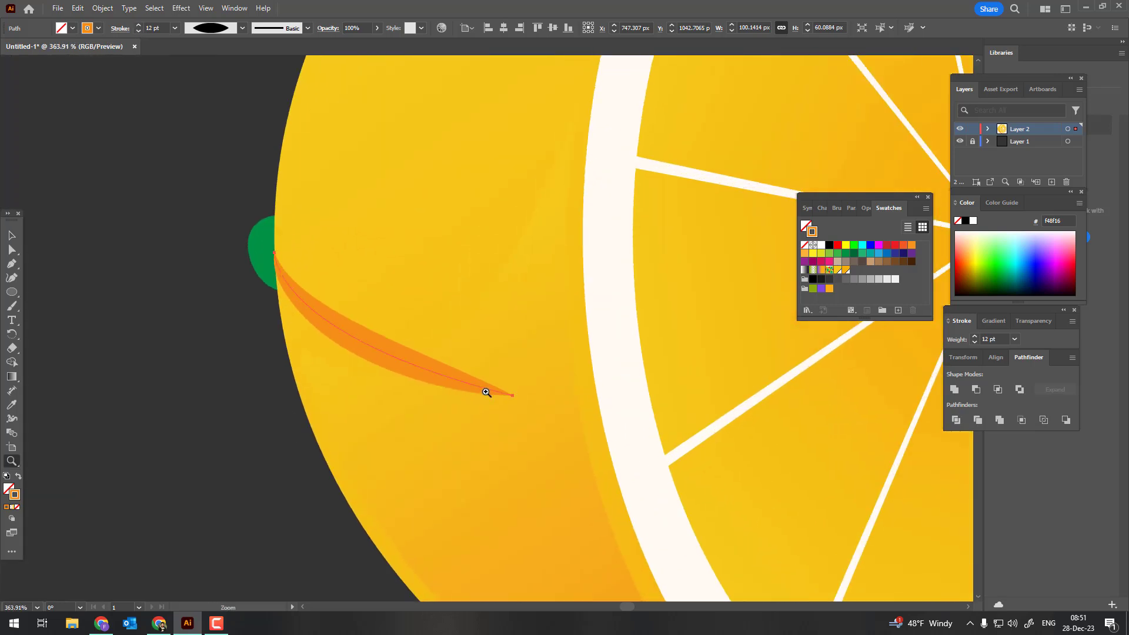
- Reshape the accent into a short leaf-like curve and set stroke weight to 10 pt
left_click(10, 280)
left_click_drag(510, 395, 349, 347)
left_click_drag(303, 297, 300, 314)
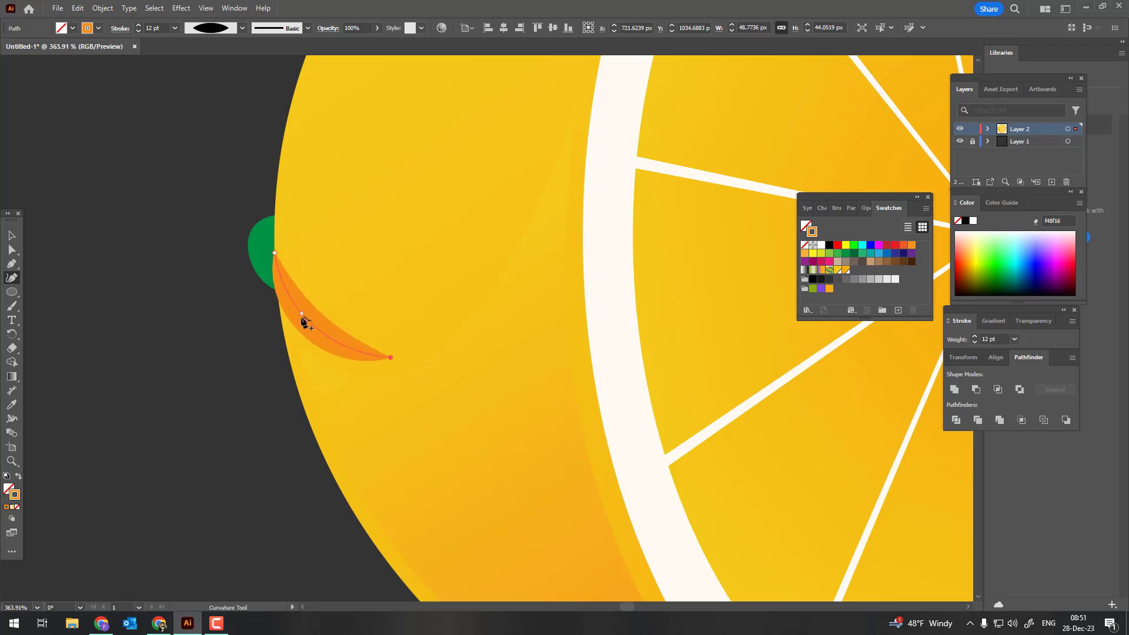
key("z")
mouse_move(317, 316)
left_mouse_down()
mouse_move(239, 378)
mouse_move(111, 418)
mouse_move(383, 471)
mouse_move(316, 432)
left_mouse_up()
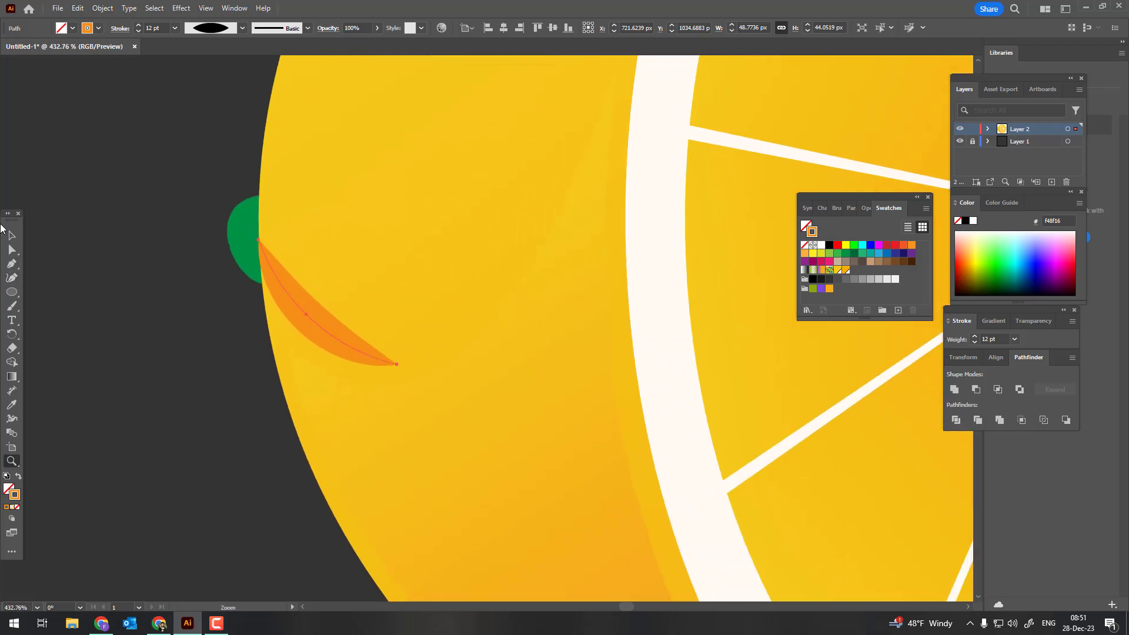
left_click(138, 31)
- Adjust the stroke's end point and move the accent down to line up with the leaf
key("z")
mouse_move(377, 329)
left_mouse_down()
mouse_move(288, 307)
mouse_move(423, 384)
mouse_move(300, 276)
mouse_move(324, 292)
left_mouse_up()
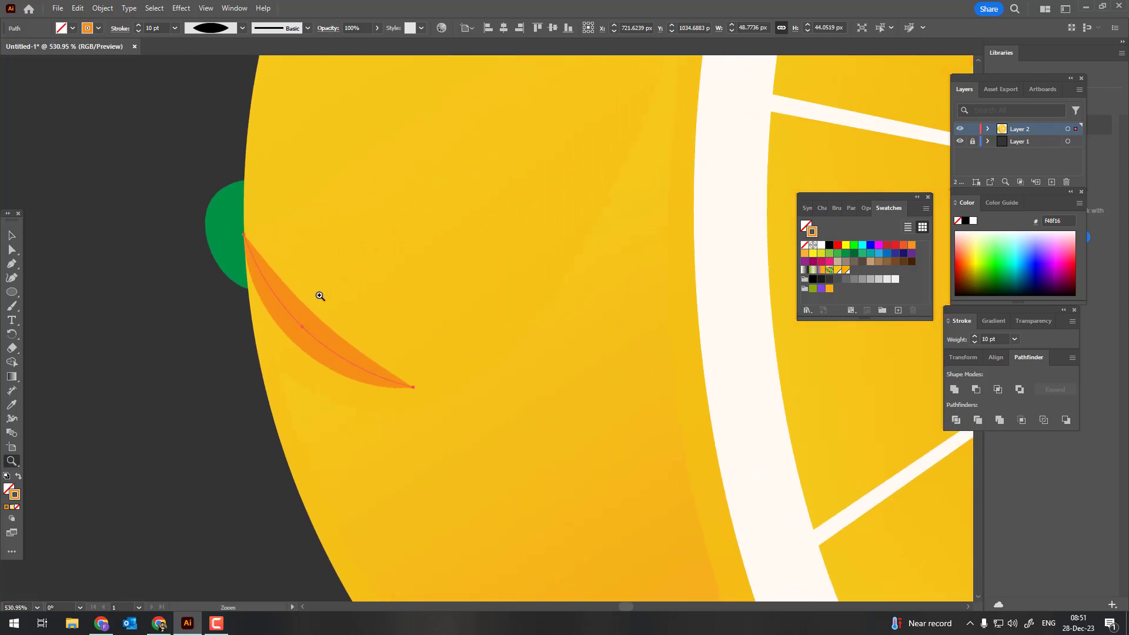
mouse_move(385, 305)
left_mouse_down()
mouse_move(376, 325)
mouse_move(246, 176)
mouse_move(340, 281)
left_mouse_up()
left_click(12, 278)
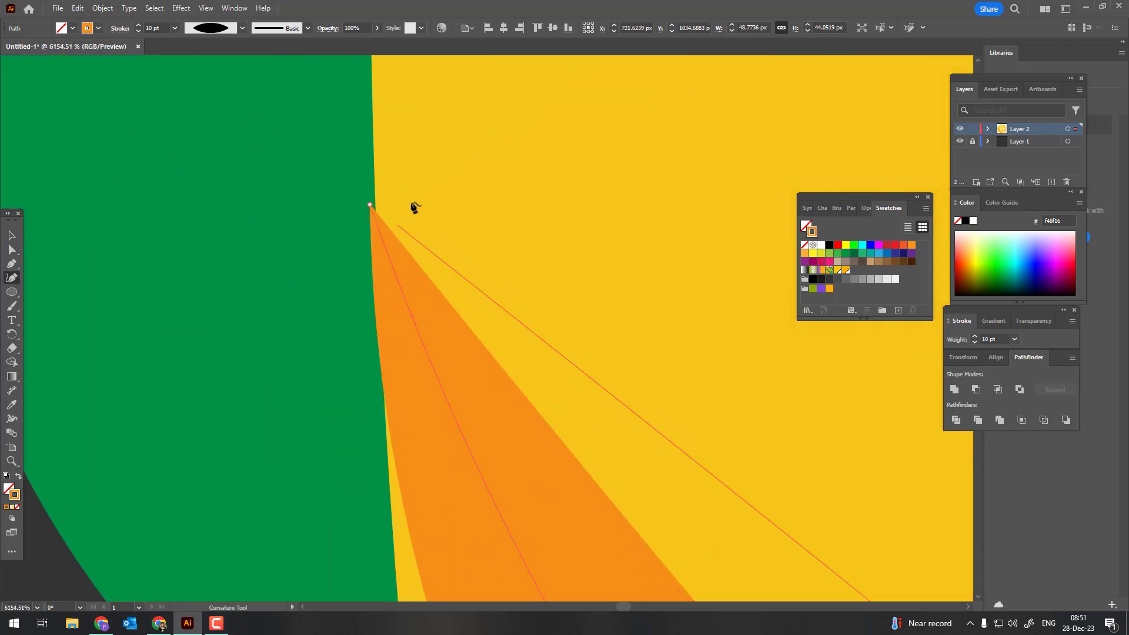
mouse_move(371, 205)
left_mouse_down()
mouse_move(378, 211)
mouse_move(343, 218)
mouse_move(479, 420)
left_mouse_up()
key("z")
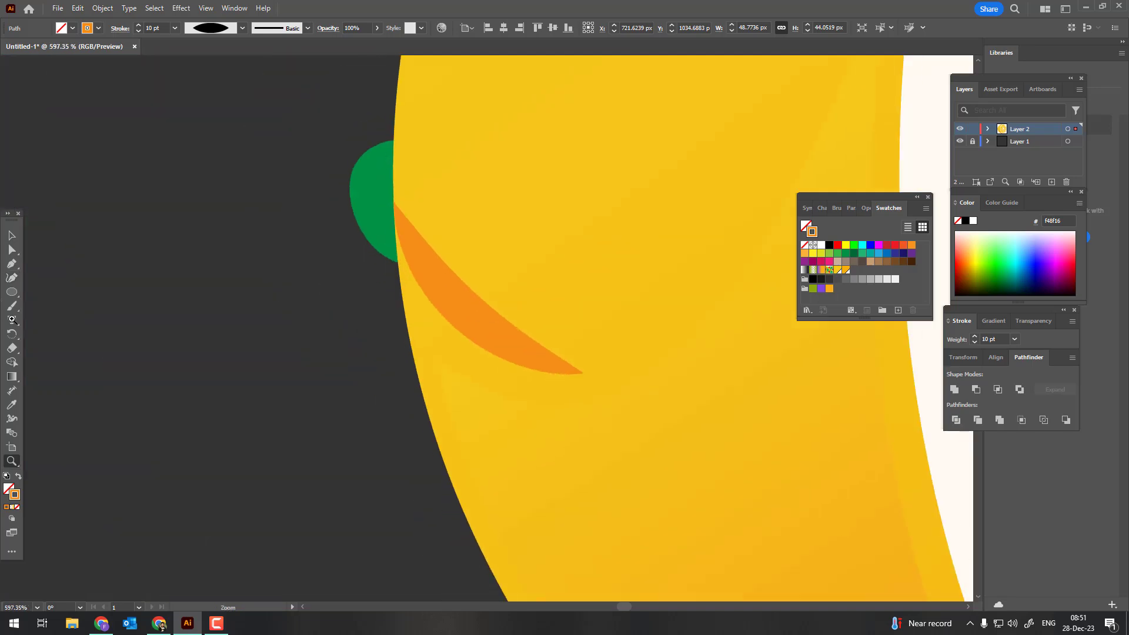
key("v")
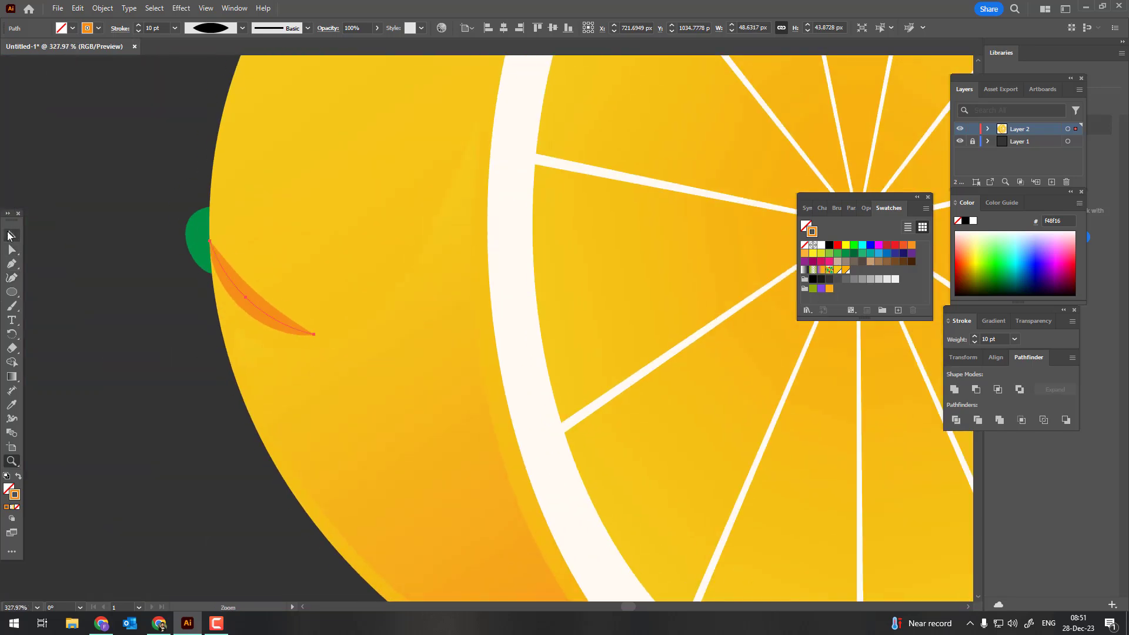
left_click_drag(253, 304, 257, 336)
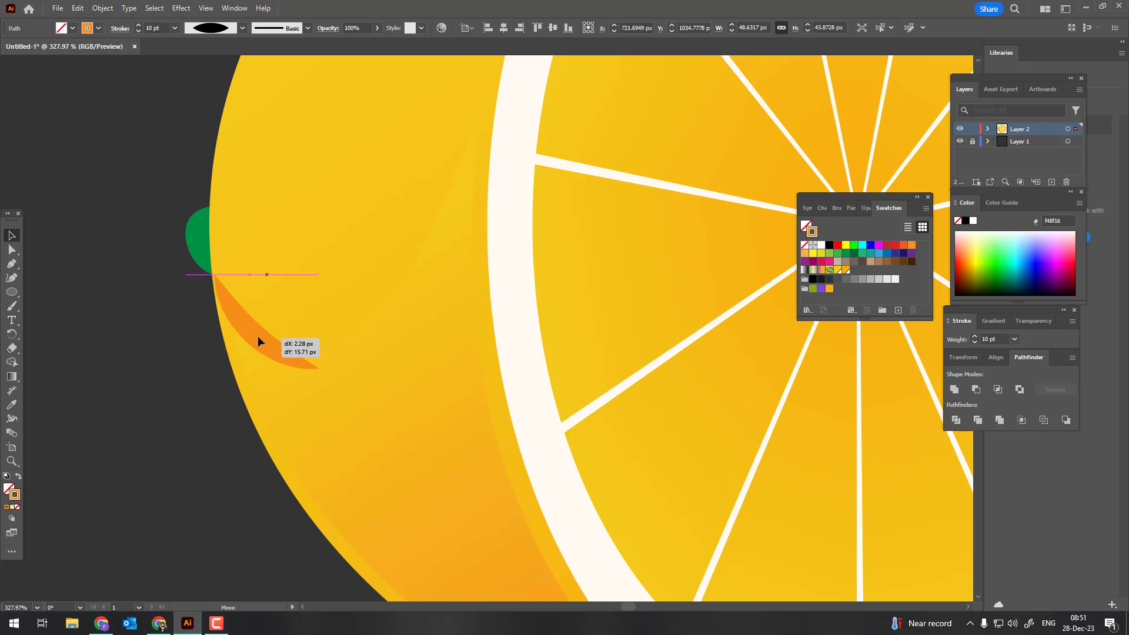
scroll(227, 290, "up", 5)
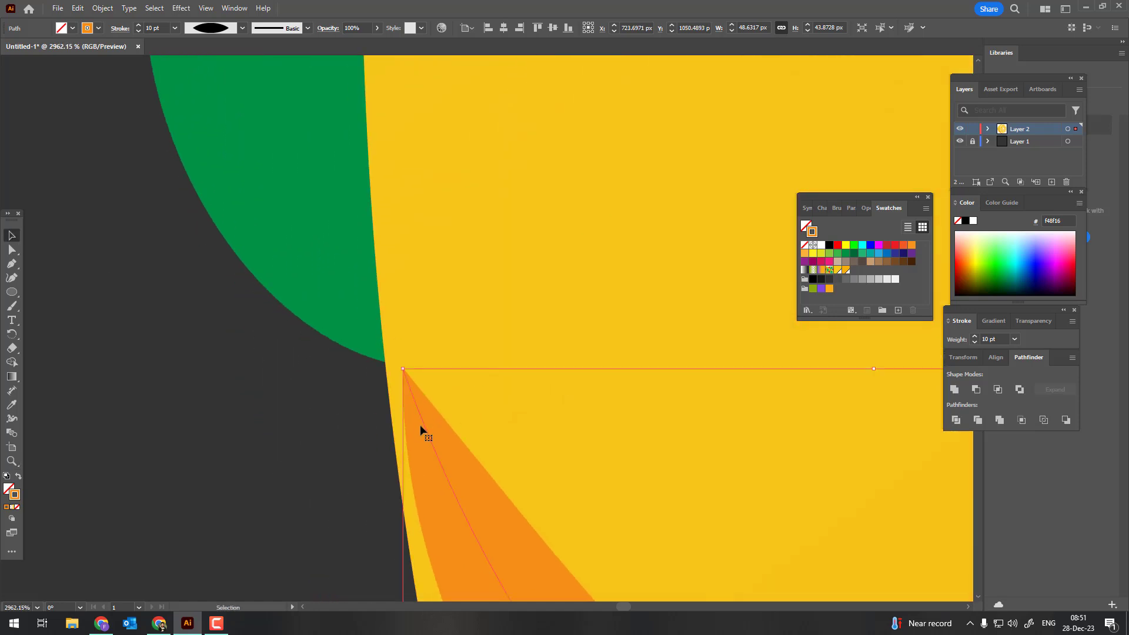
left_click_drag(419, 425, 325, 369)
- Expand the accent's appearance and expand it into a plain filled path
left_click_drag(390, 344, 556, 395)
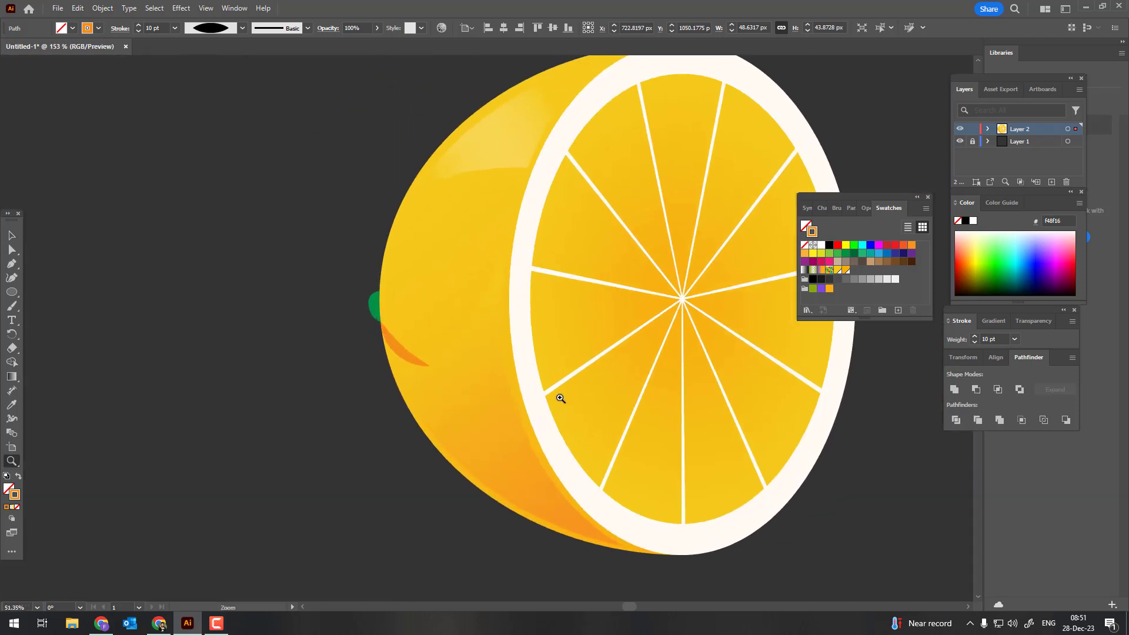
left_click(97, 8)
left_click(139, 172)
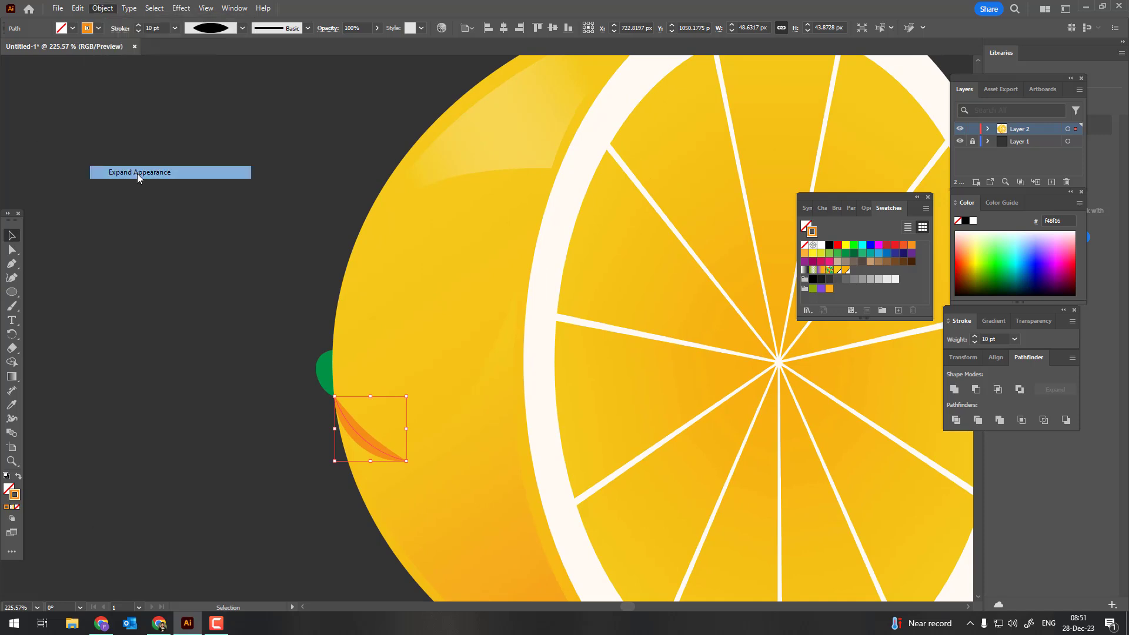
left_click(101, 9)
left_click(143, 159)
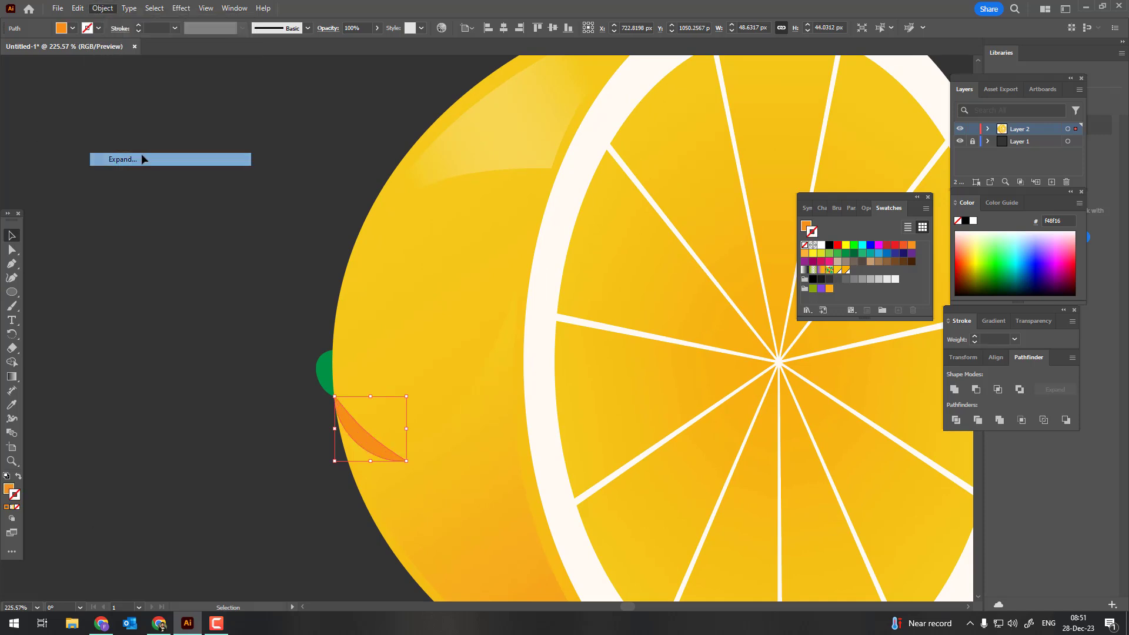
- Reflect a horizontal copy of the accent and move it above the green leaf
left_click(109, 8)
mouse_move(125, 21)
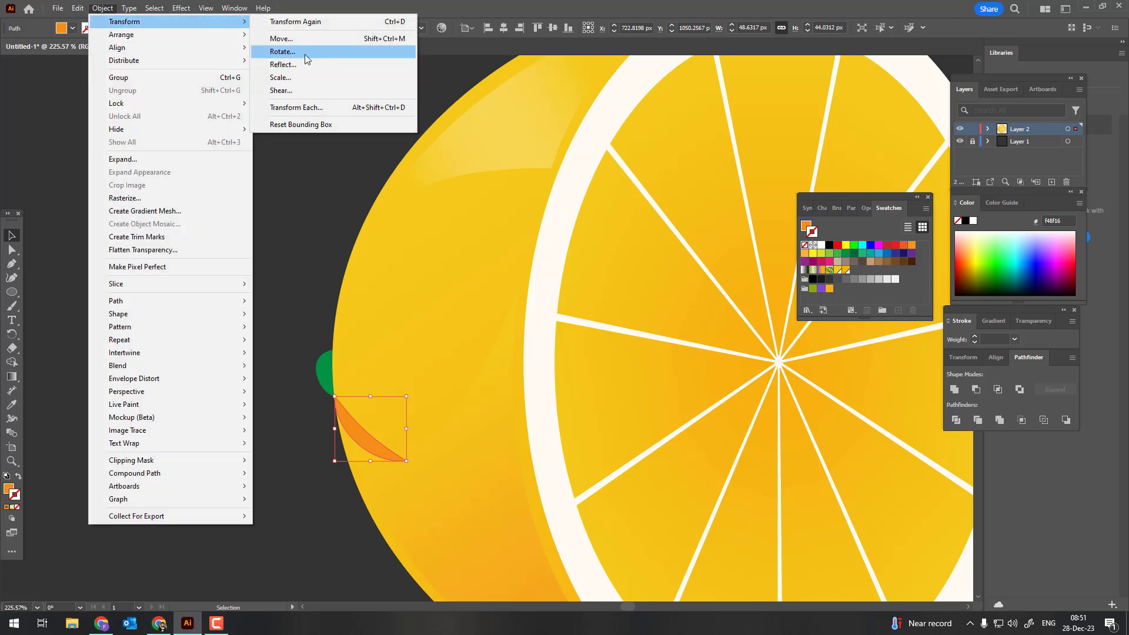
left_click(282, 65)
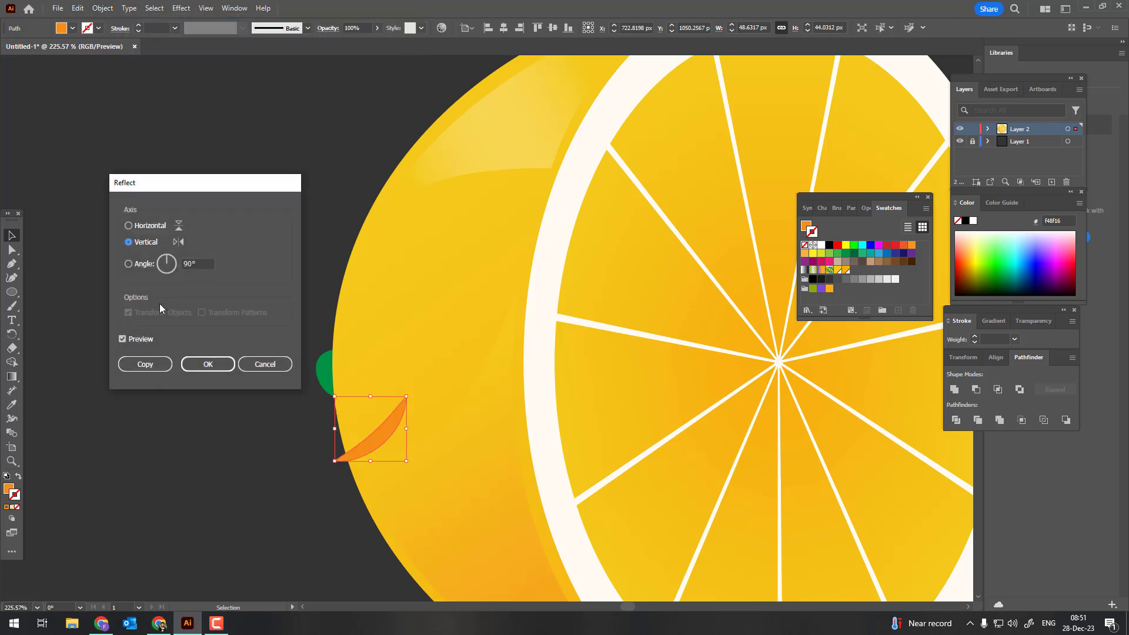
left_click(146, 226)
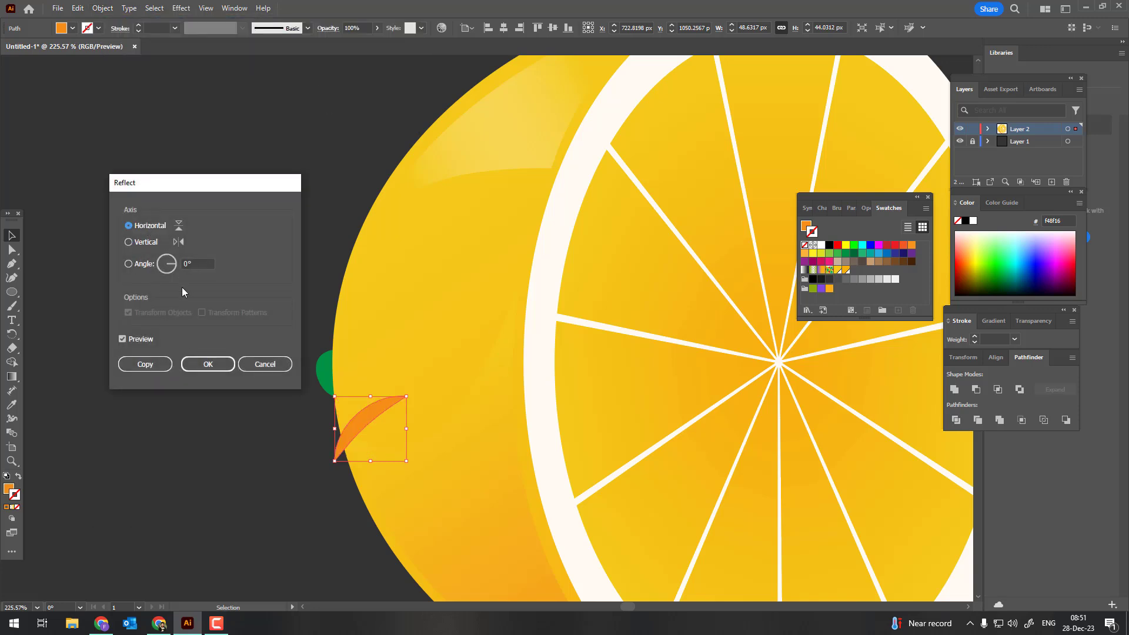
left_click(156, 369)
left_click_drag(372, 412, 372, 312)
key("ctrl+0")
key("z")
scroll(146, 418, "up", 3)
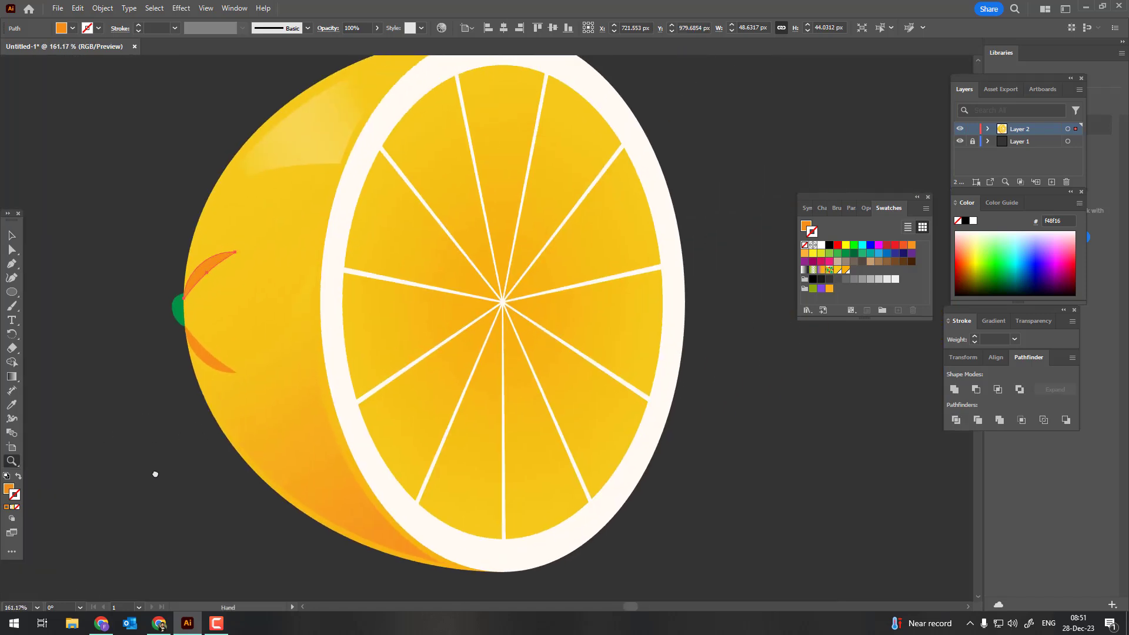
scroll(156, 472, "down", 2)
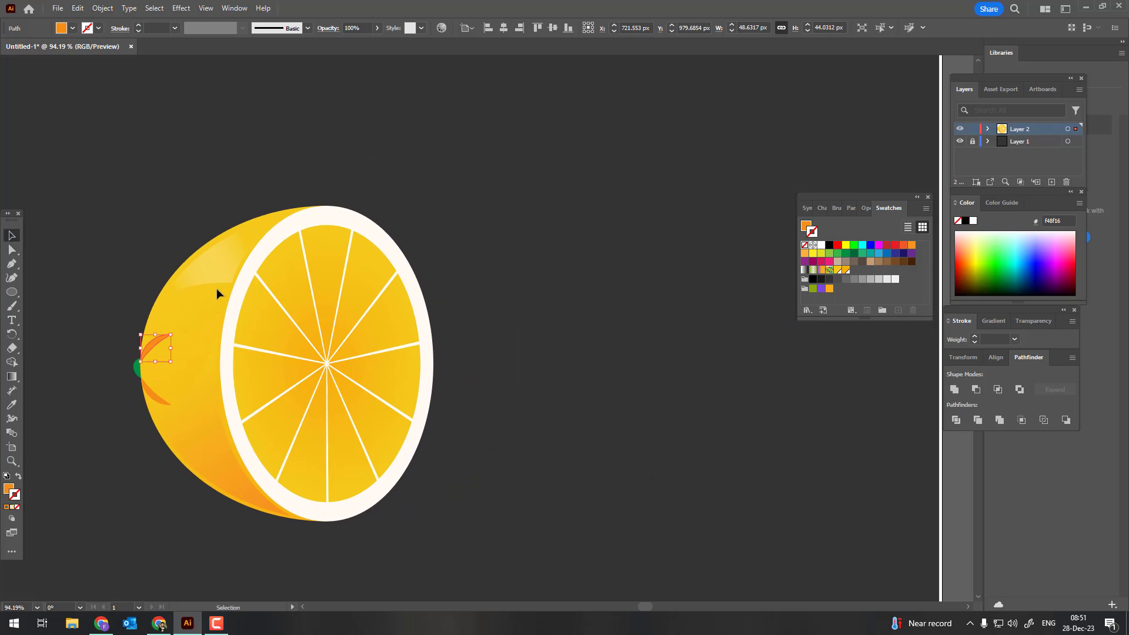
left_click(521, 532)
- Draw several tiny orange dots across the lower and upper peel
key("z")
scroll(154, 499, "up", 2)
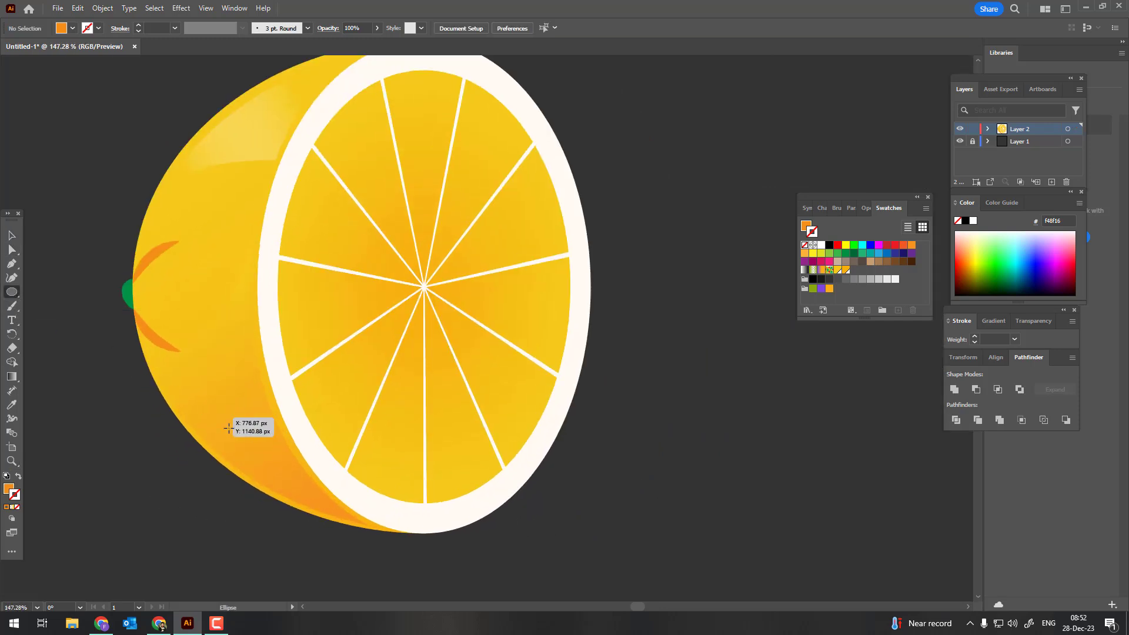
left_click_drag(234, 433, 246, 446)
key("z")
scroll(245, 447, "up", 3)
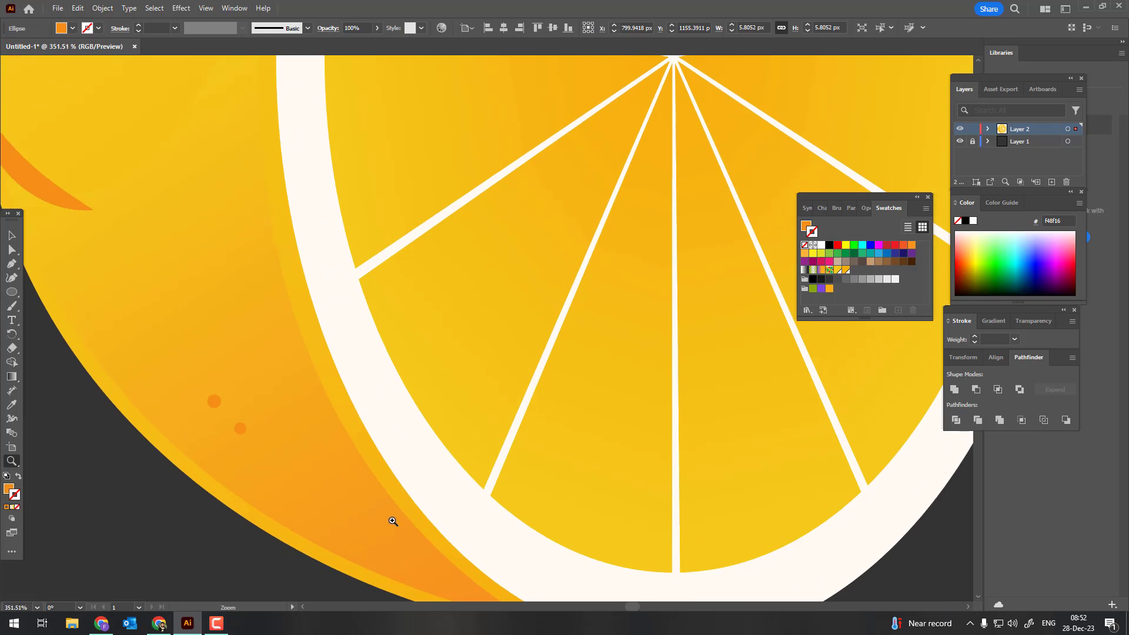
left_click(11, 292)
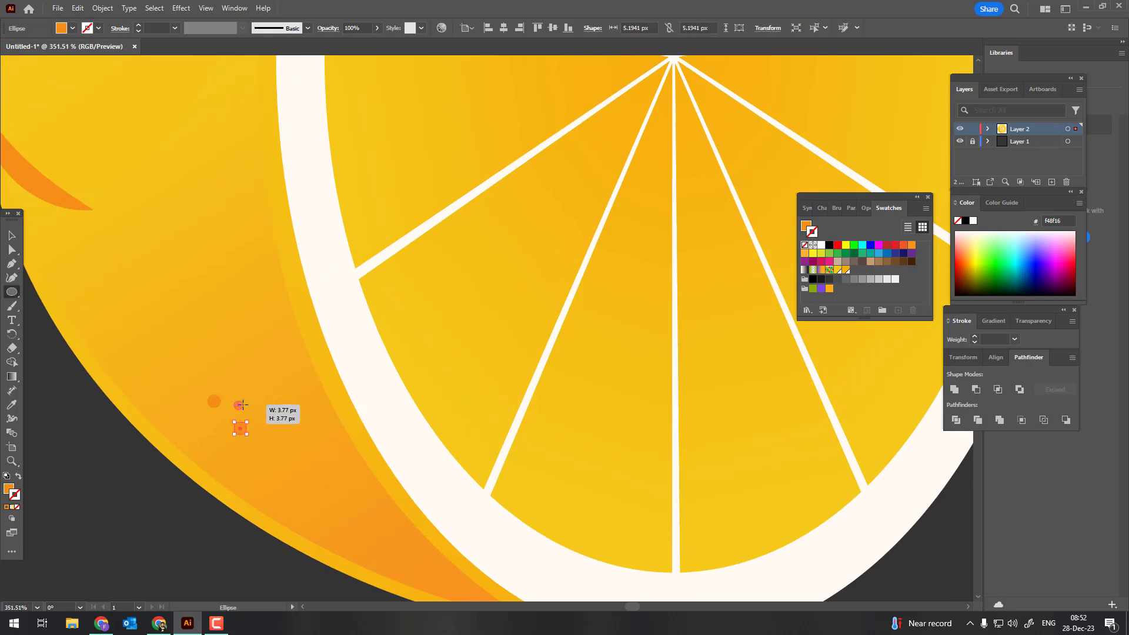
left_click_drag(245, 406, 246, 407)
left_click_drag(166, 402, 167, 402)
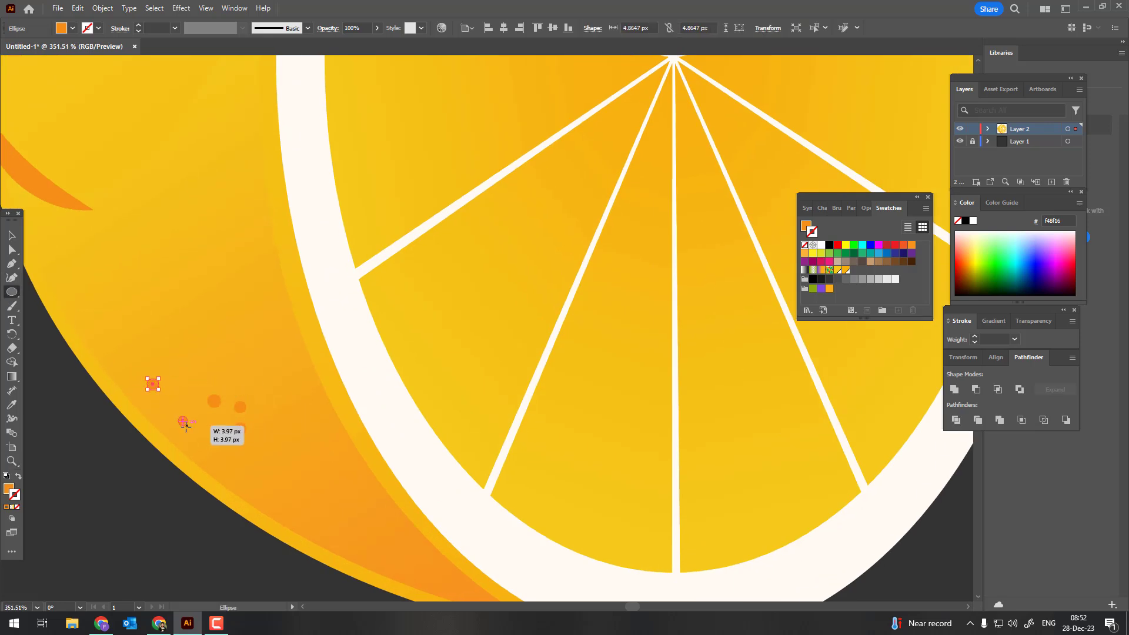
key("z")
scroll(43, 398, "down", 5)
scroll(217, 327, "up", 2)
left_click(11, 296)
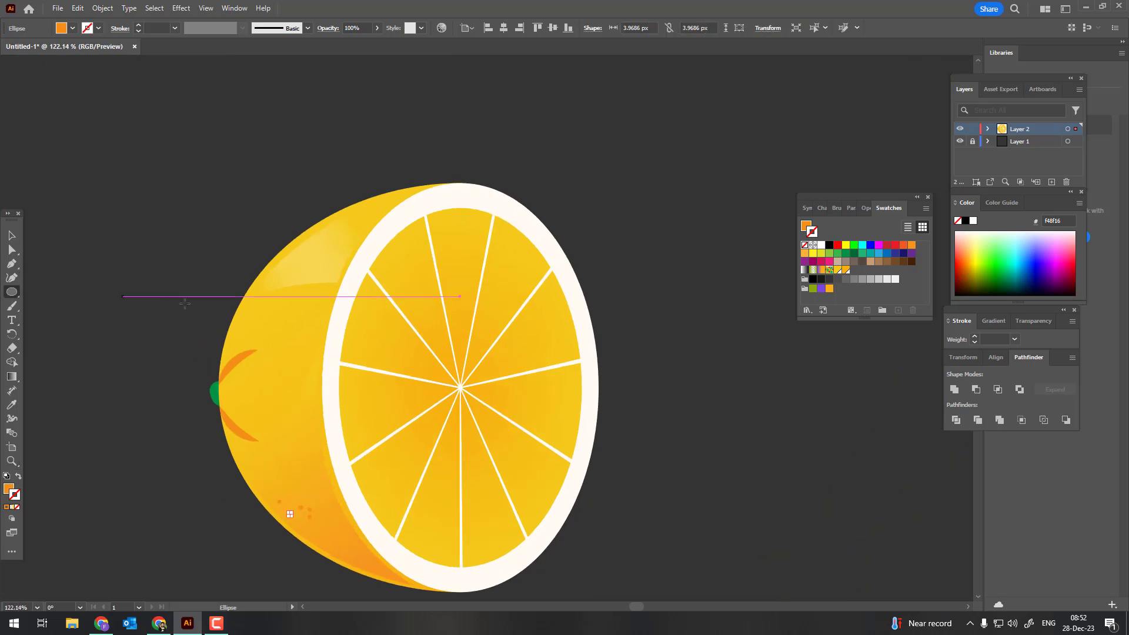
left_click_drag(249, 308, 252, 311)
- Scatter more tiny orange dots over the upper and left peel
scroll(249, 308, "up", 5)
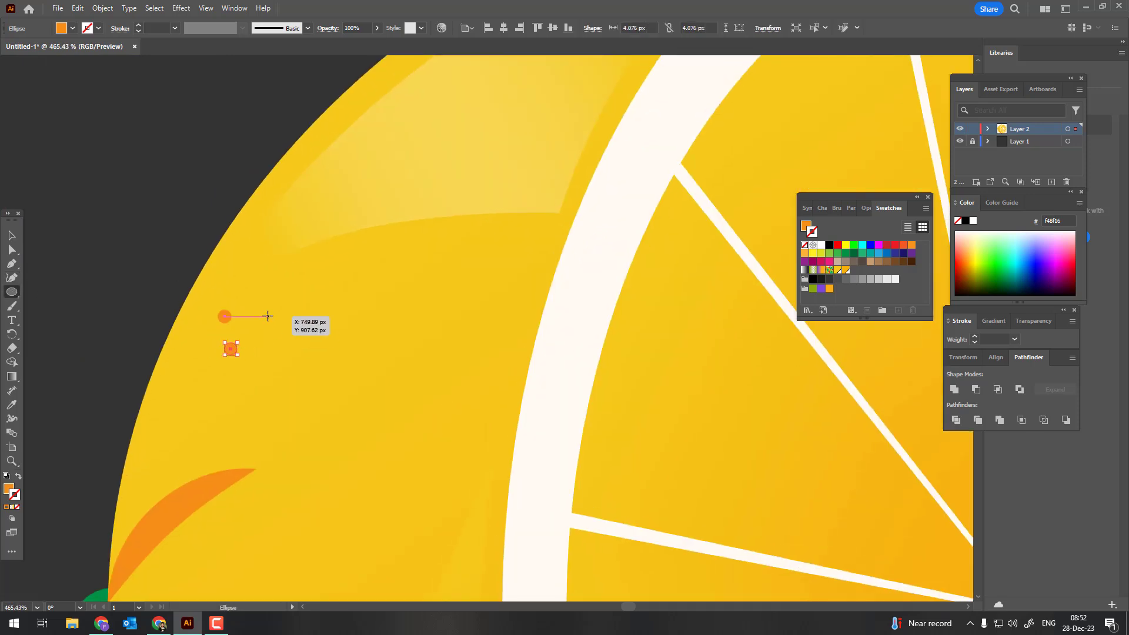
mouse_move(504, 236)
left_mouse_down()
mouse_move(517, 250)
mouse_move(509, 277)
left_mouse_up()
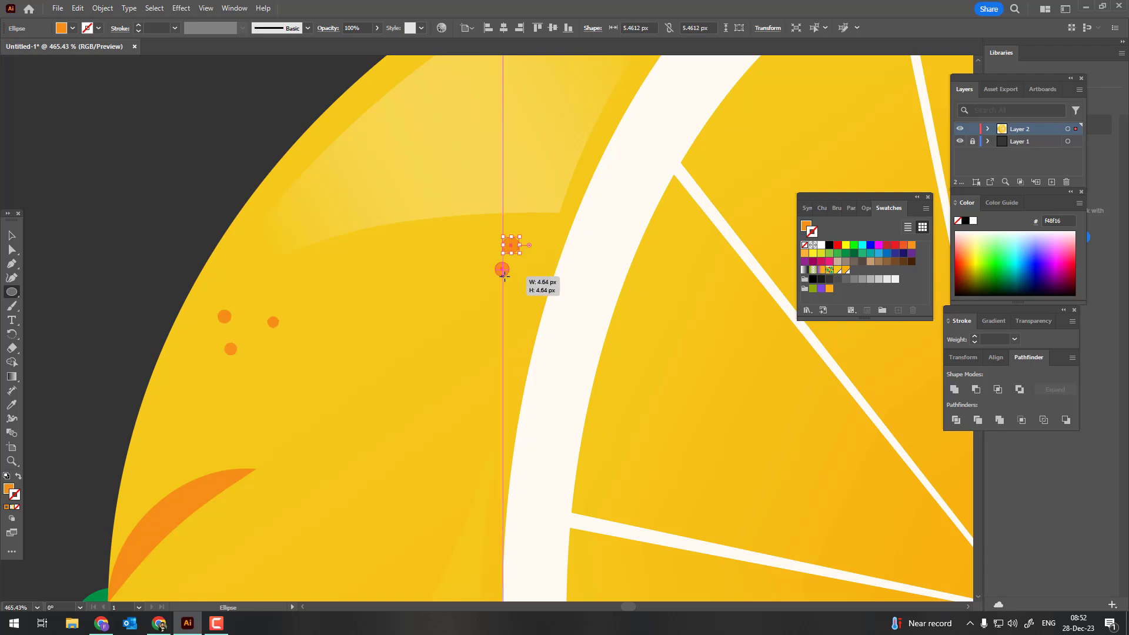
scroll(454, 257, "down", 5)
scroll(162, 204, "up", 2)
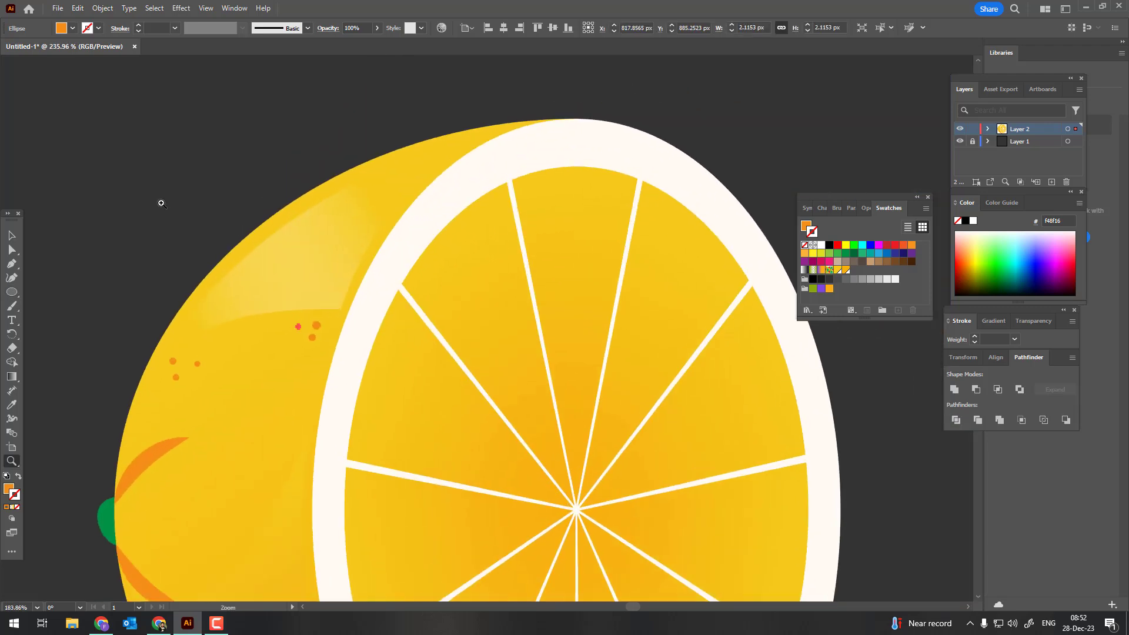
left_click(12, 291)
left_click_drag(321, 215, 331, 225)
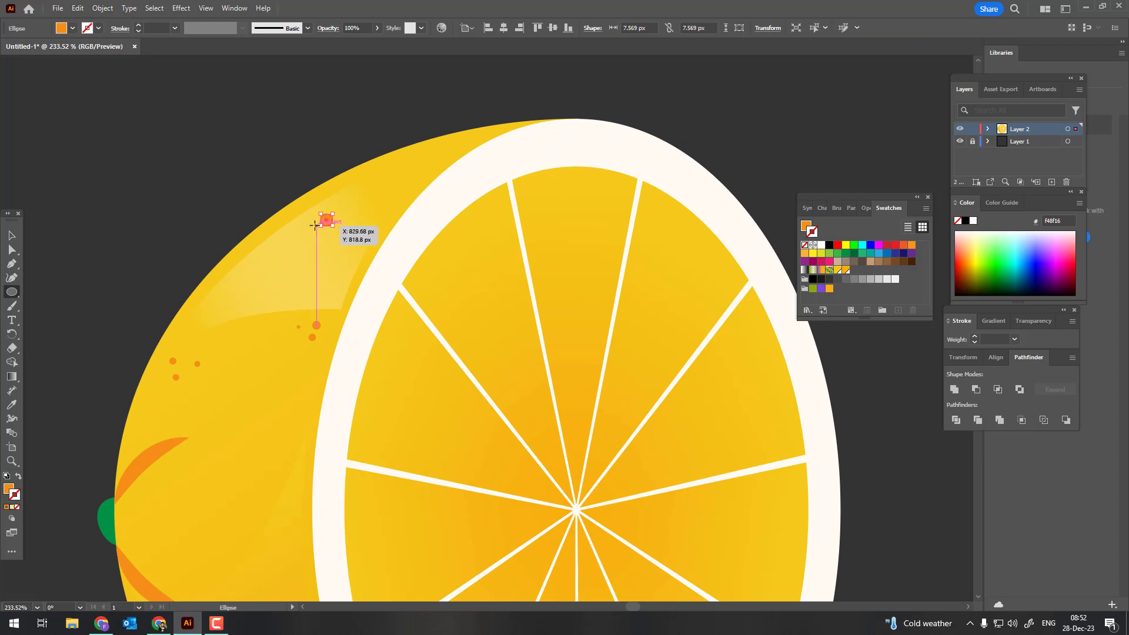
left_click(329, 194)
left_click(12, 292)
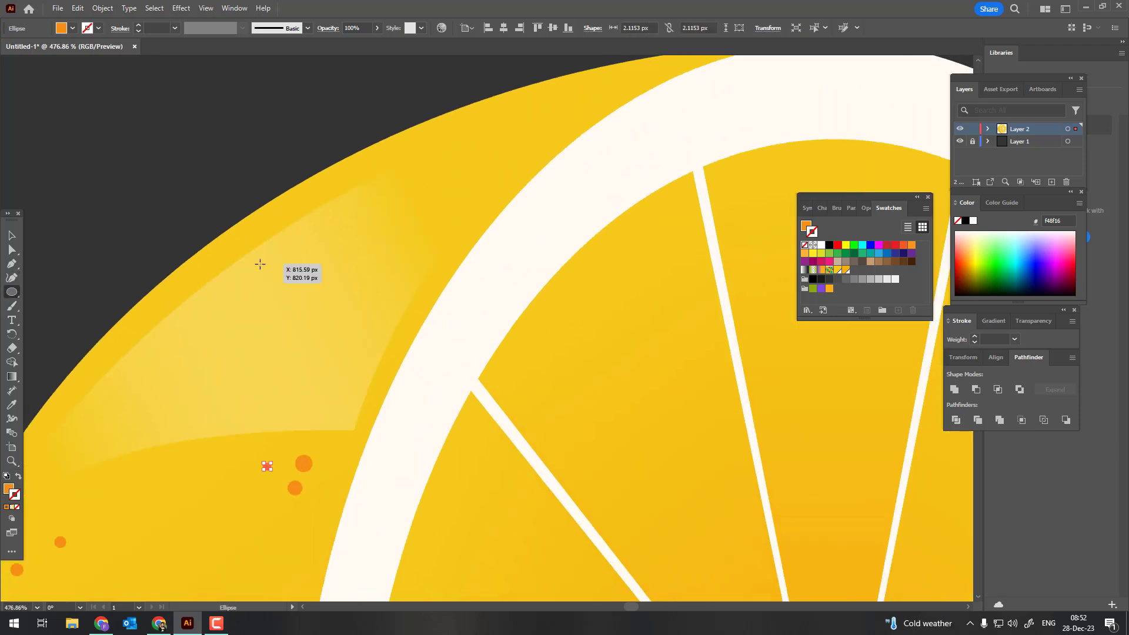
left_click_drag(268, 267, 268, 268)
left_click_drag(289, 246, 292, 249)
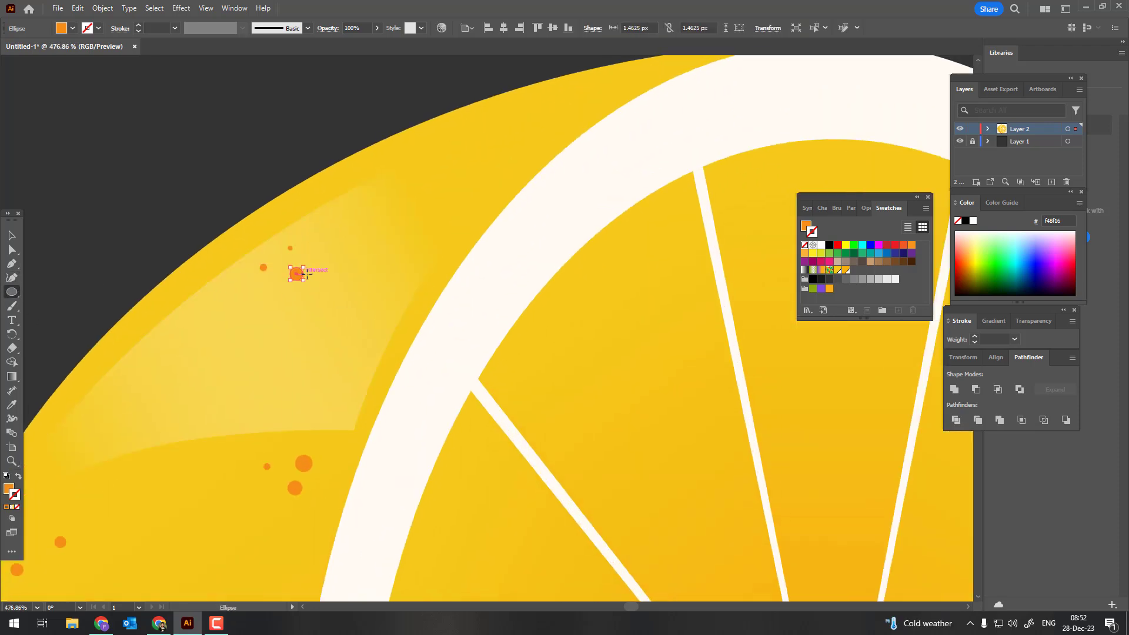
left_click(12, 461)
mouse_move(277, 202)
left_mouse_down()
mouse_move(297, 323)
mouse_move(251, 327)
left_mouse_up()
left_click(12, 292)
scroll(251, 327, "up", 3)
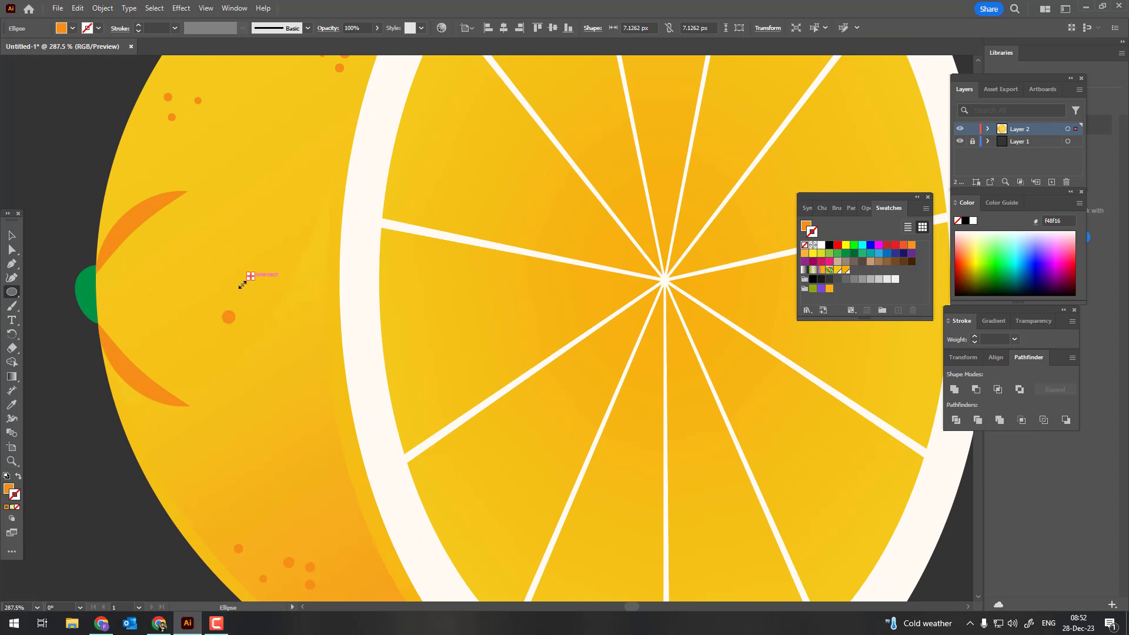
left_click_drag(250, 276, 190, 293)
scroll(194, 270, "down", 5)
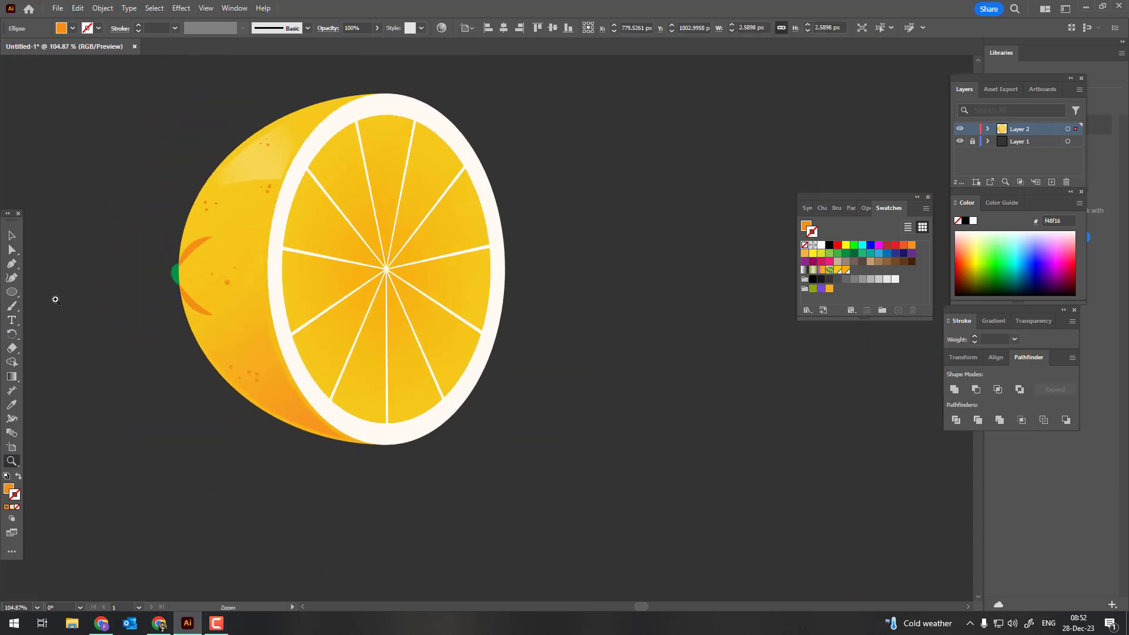
- Select all the lemon artwork, group it, and rotate it slightly clockwise
key("v")
left_click(85, 281)
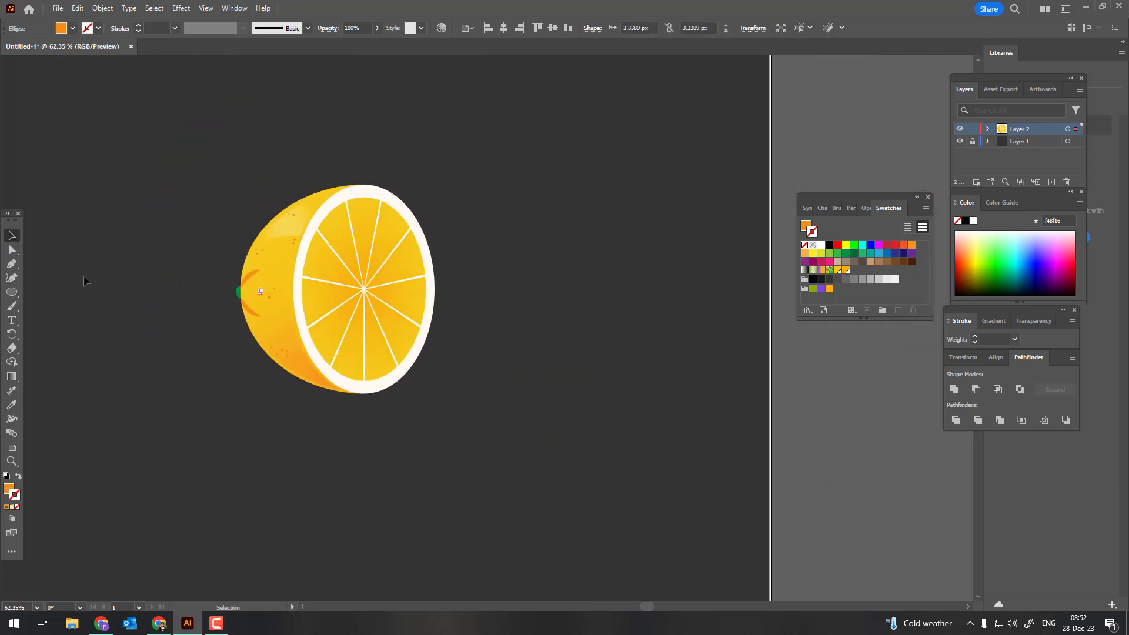
left_click_drag(161, 142, 412, 353)
left_click(103, 8)
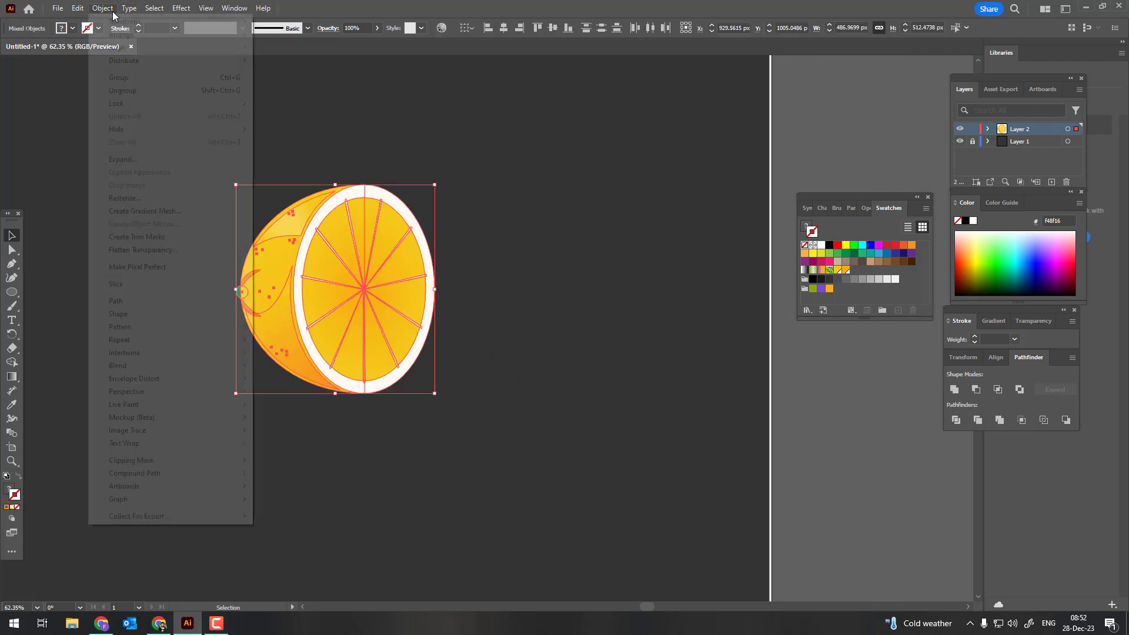
left_click(135, 78)
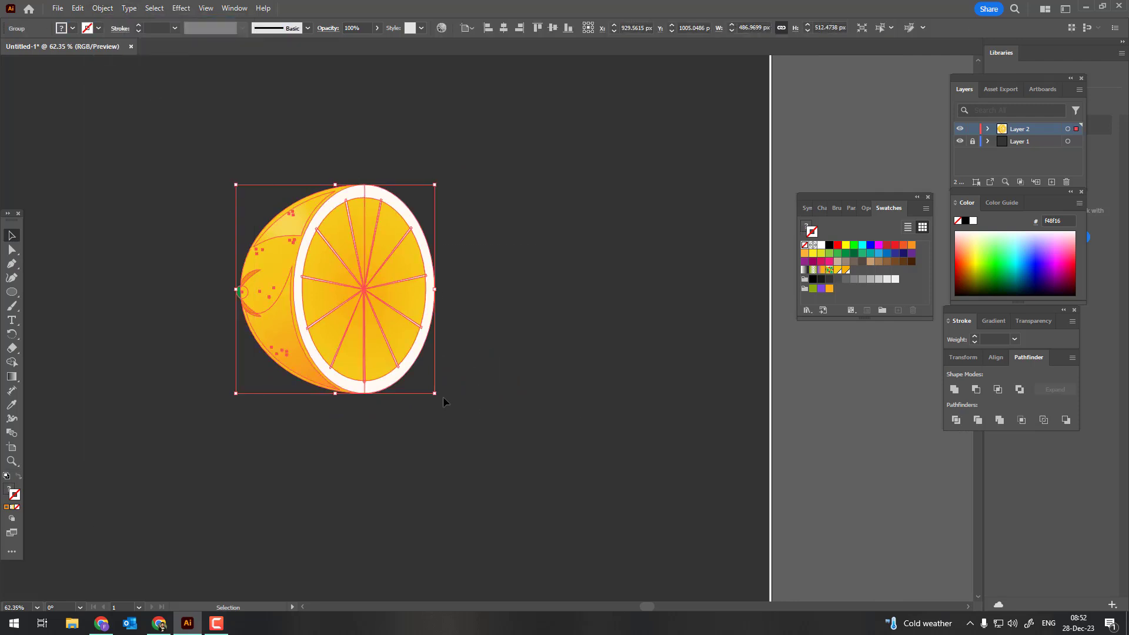
left_click_drag(443, 402, 497, 381)
- Draw a circle above-left of the lemon and fill it with the leaf green
left_click(254, 203)
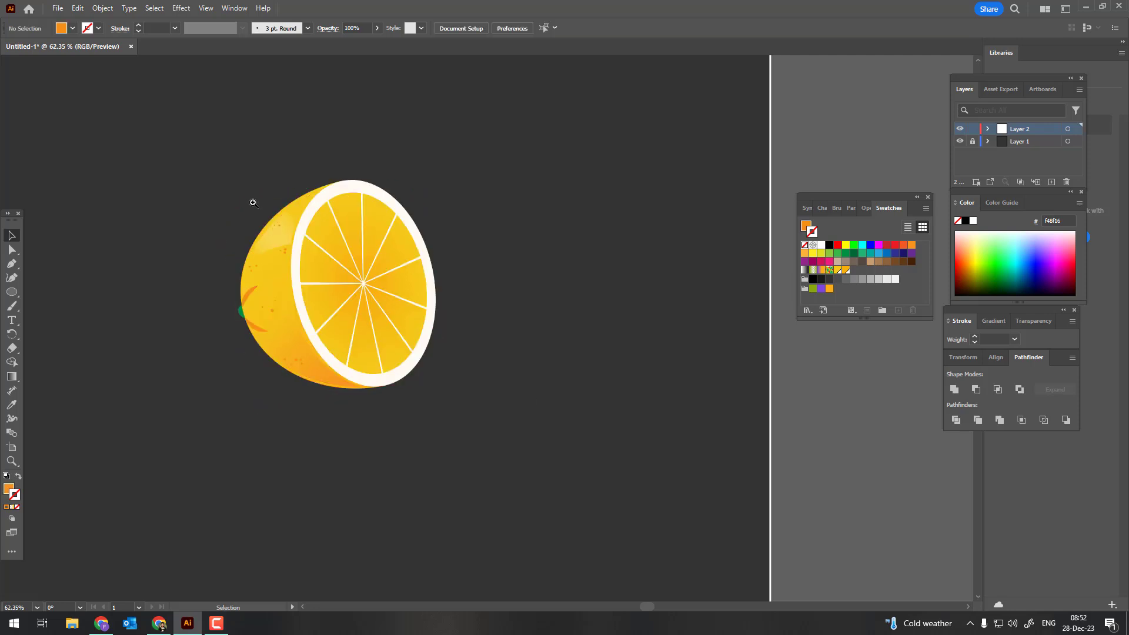
left_click_drag(253, 203, 327, 272)
left_click(12, 293)
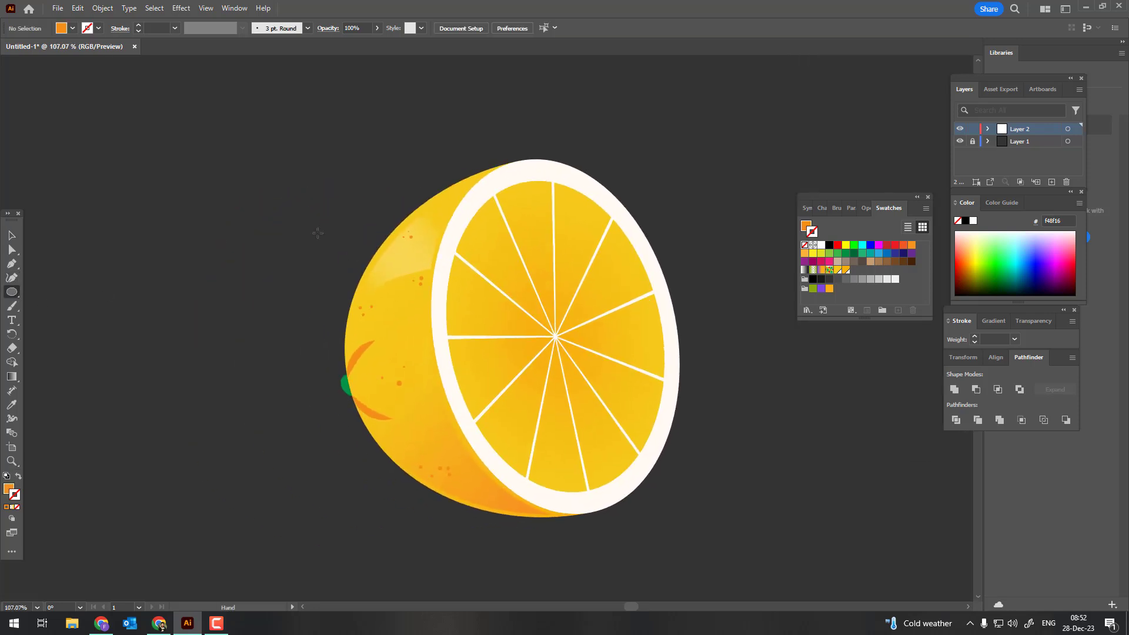
left_click_drag(134, 106, 260, 230)
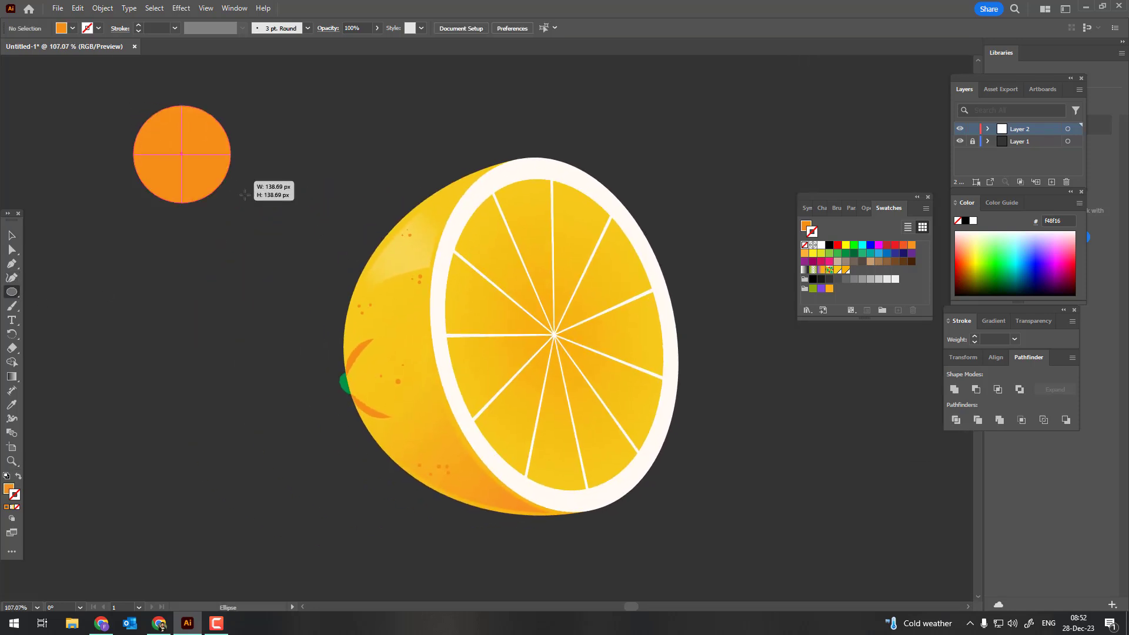
left_click(13, 405)
left_click(344, 379)
left_click(13, 238)
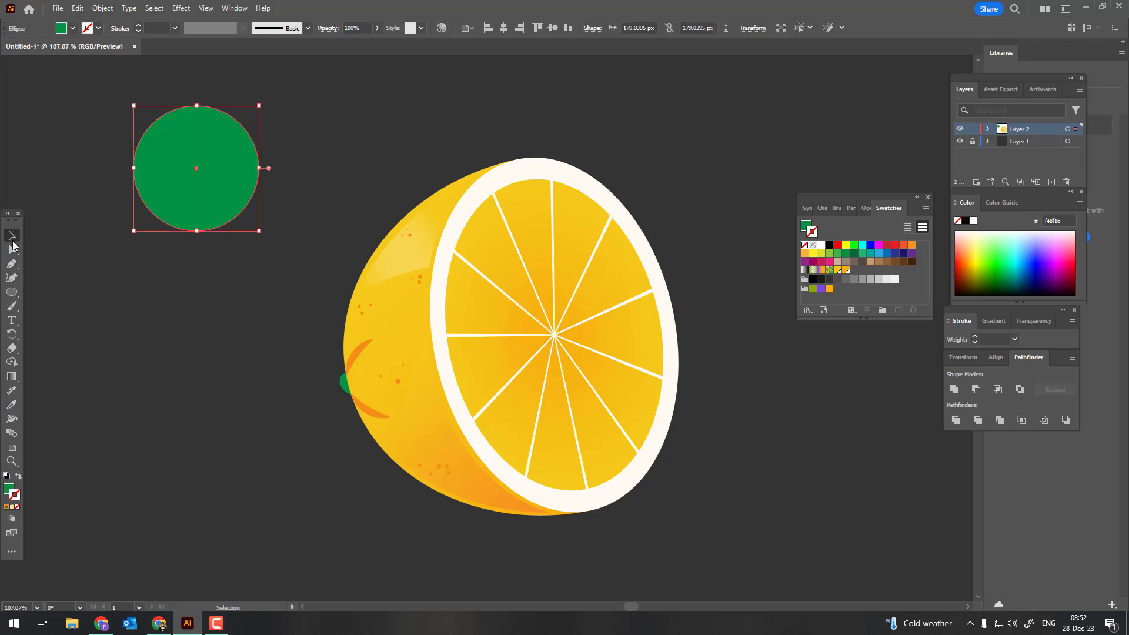
- Paste an offset copy of the circle and Intersect the pair into a lens-shaped leaf
left_click(77, 9)
left_click(97, 65)
left_click(77, 8)
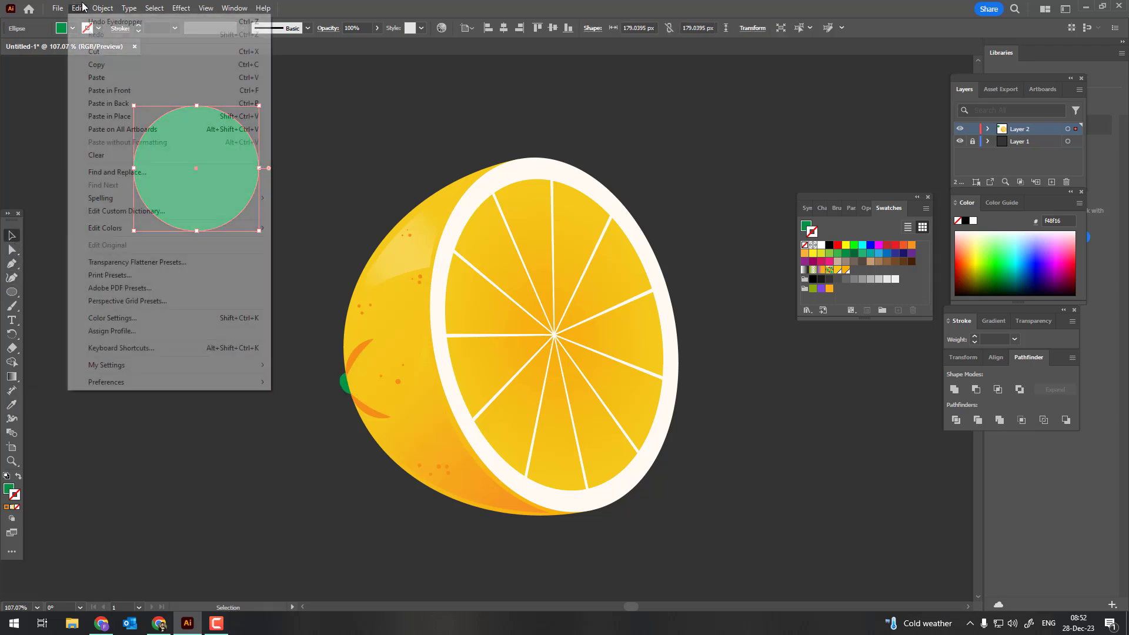
left_click(117, 93)
left_click_drag(233, 185, 296, 184)
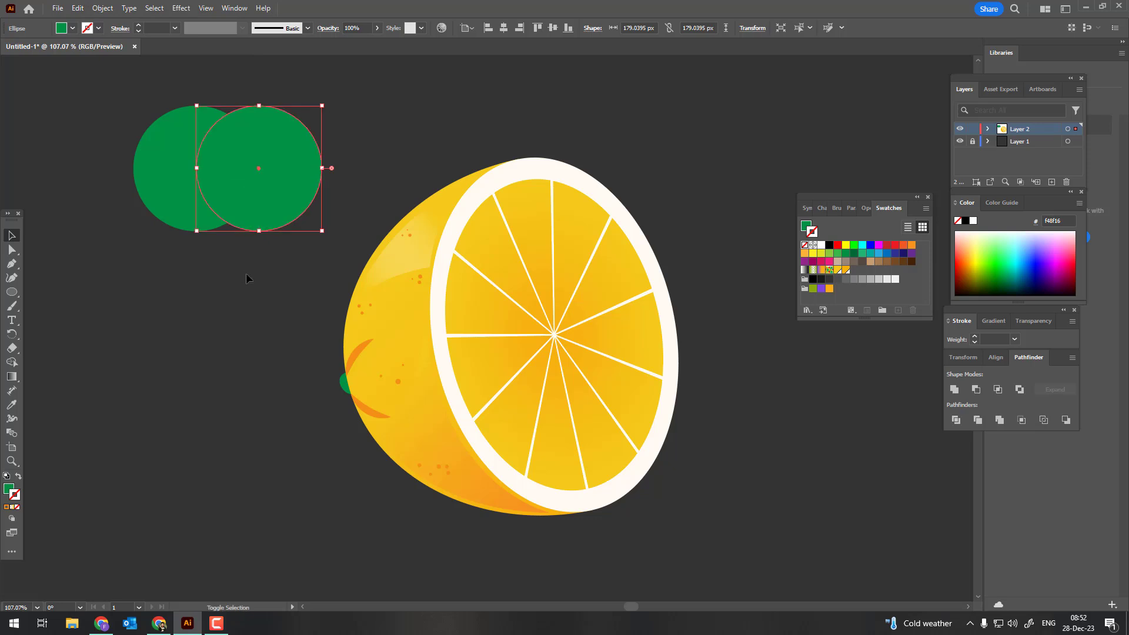
left_click_drag(245, 273, 224, 167)
left_click(976, 389)
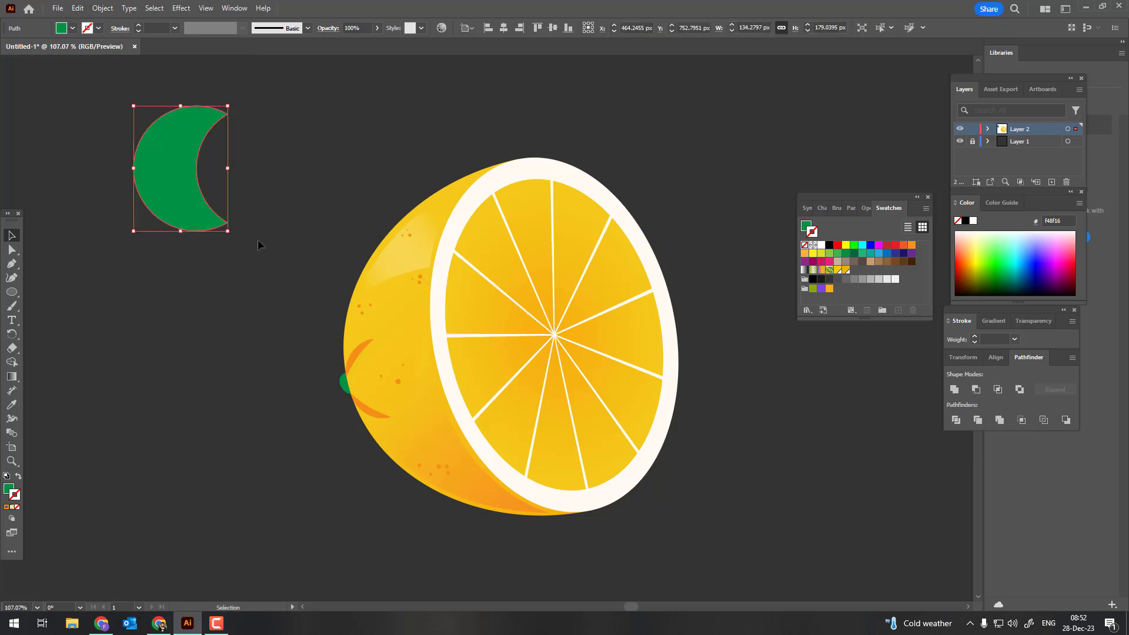
key("ctrl+z")
left_click(997, 390)
- Move the leaf to the lemon's left edge, rotate it ~19°, send it to back with a dark green outline
left_click_drag(246, 165, 358, 330)
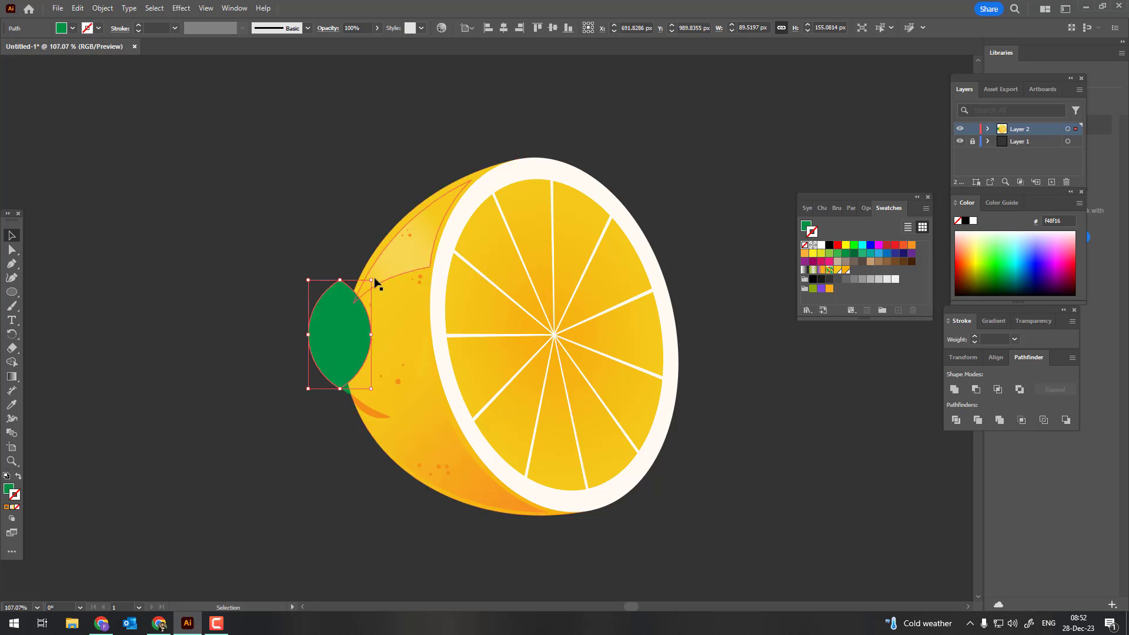
left_click_drag(374, 275, 352, 276)
left_click(102, 8)
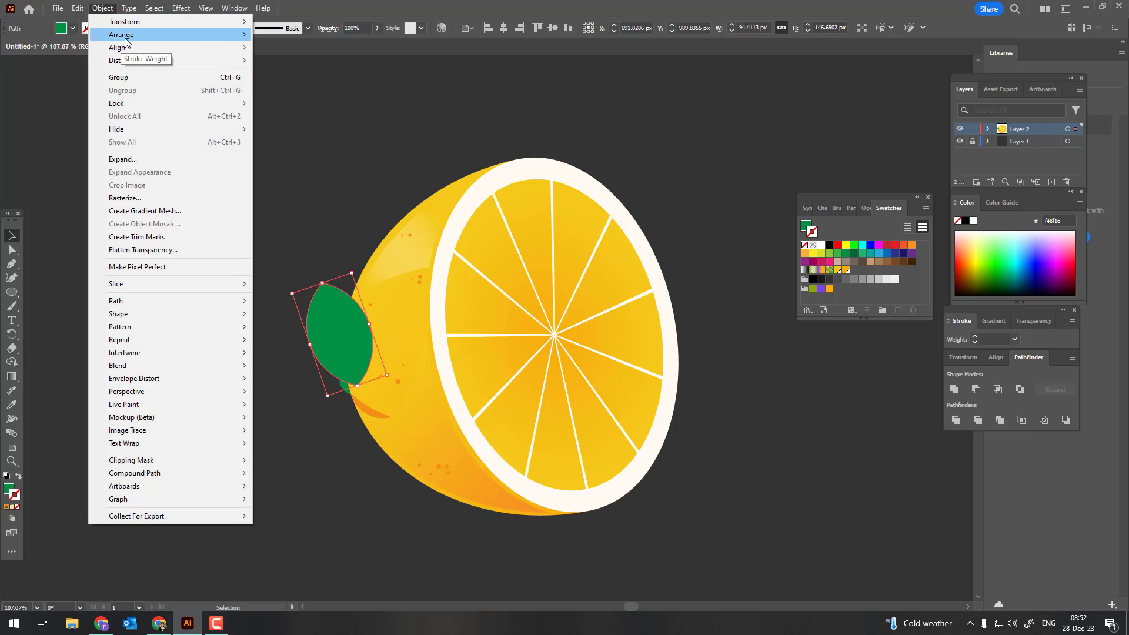
left_click(306, 73)
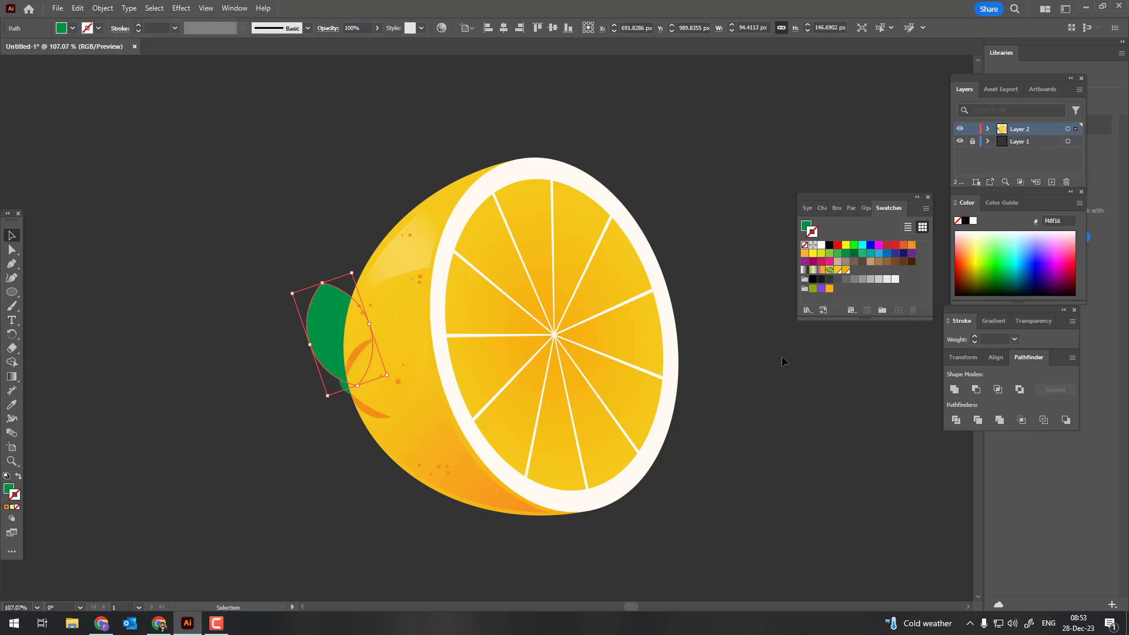
key("x")
left_click(860, 254)
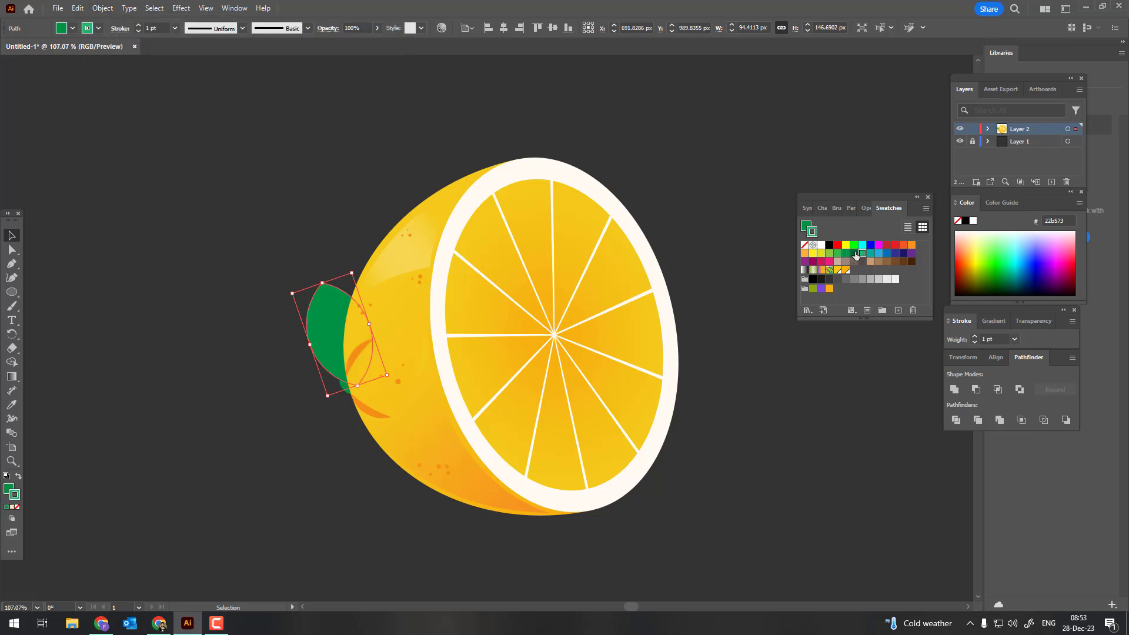
left_click(248, 448)
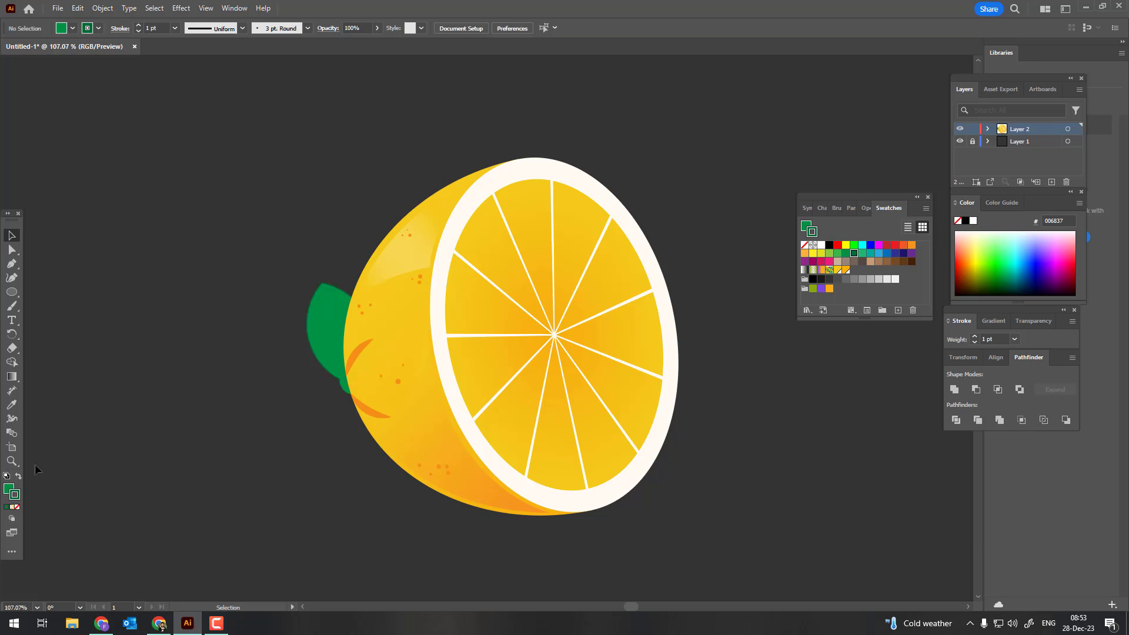
- Remove the leaf's outline, fill it with darker green 006837 and tilt it more upright
left_click(17, 507)
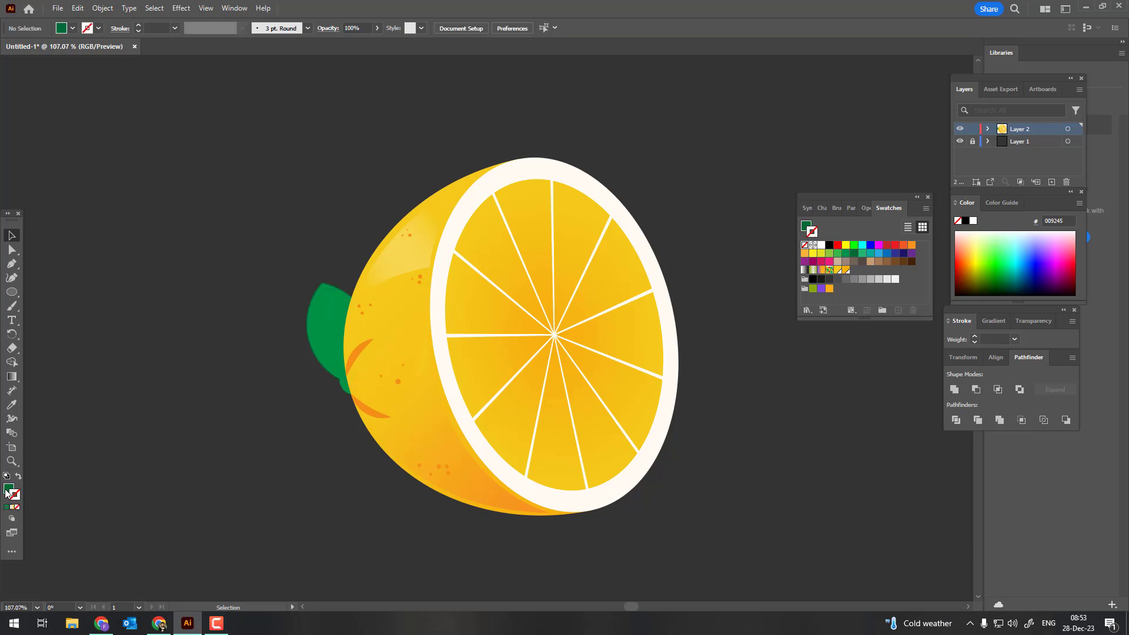
left_click(312, 319)
key("z")
mouse_move(297, 348)
left_mouse_down()
mouse_move(428, 403)
mouse_move(173, 419)
mouse_move(157, 458)
mouse_move(168, 372)
left_mouse_up()
left_click(854, 253)
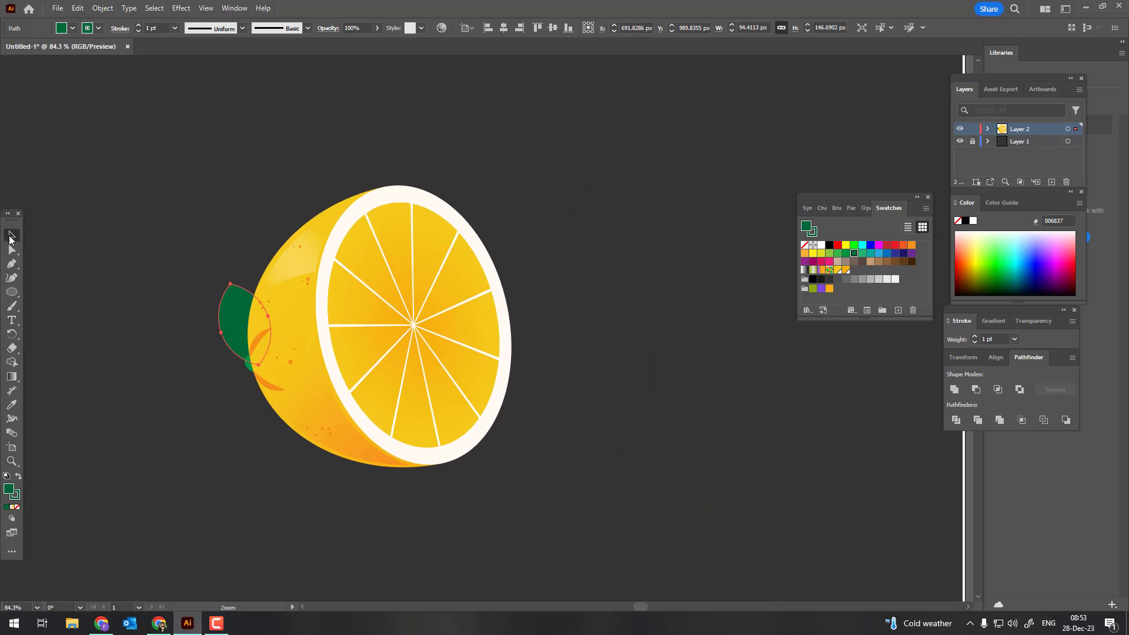
left_click_drag(230, 283, 204, 252)
left_click(554, 234)
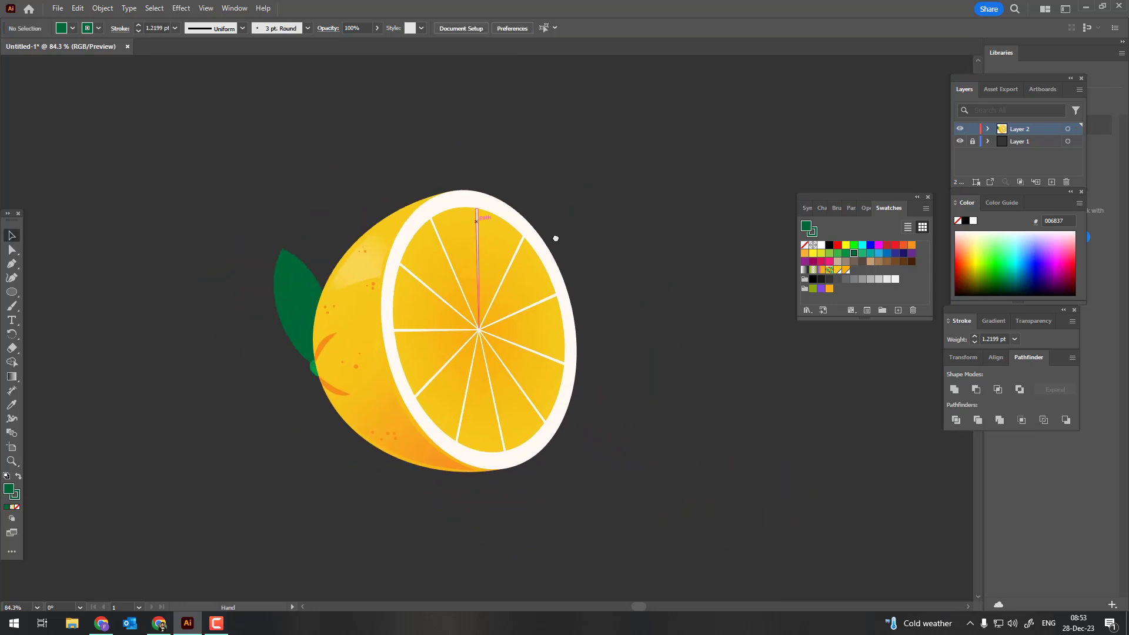
key("z")
mouse_move(554, 234)
left_mouse_down()
mouse_move(615, 458)
mouse_move(569, 466)
left_mouse_up()
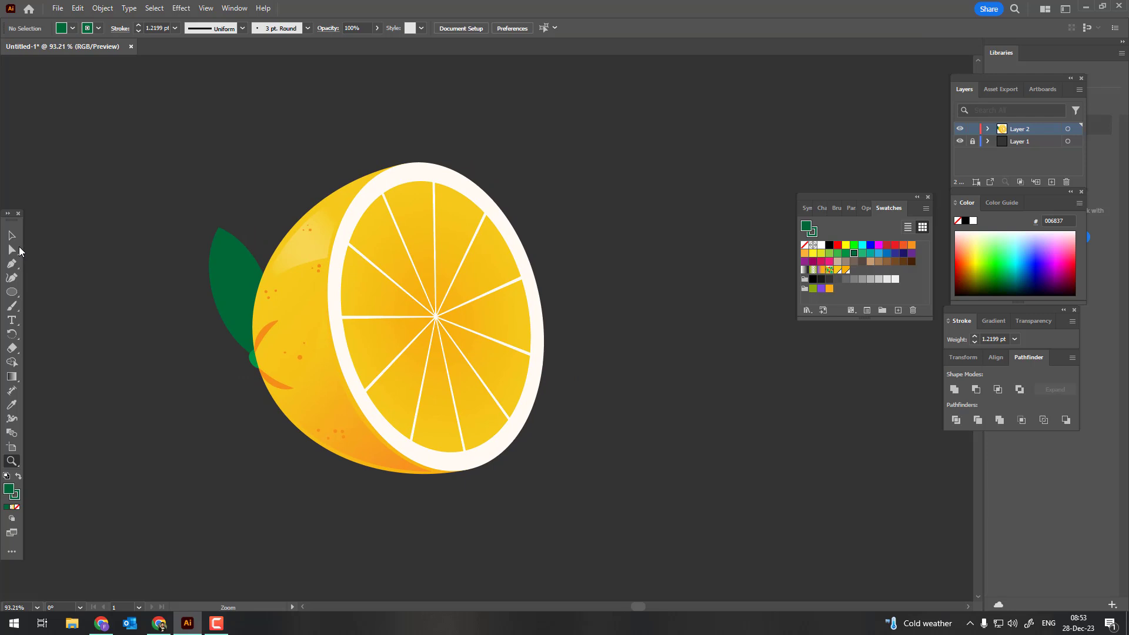
key("z")
mouse_move(680, 423)
left_mouse_down()
mouse_move(454, 361)
mouse_move(0, 274)
left_mouse_up()
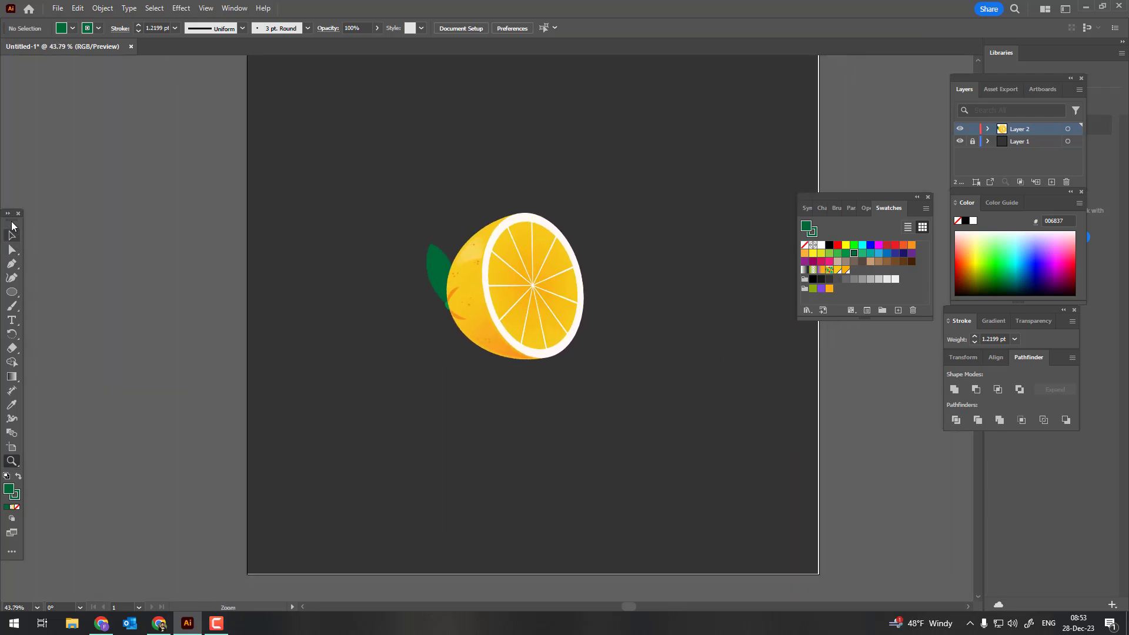
- Group the lemon with its leaf and align the group to the artboard centre (X 1000 px)
left_click_drag(356, 159, 545, 281)
left_click(103, 8)
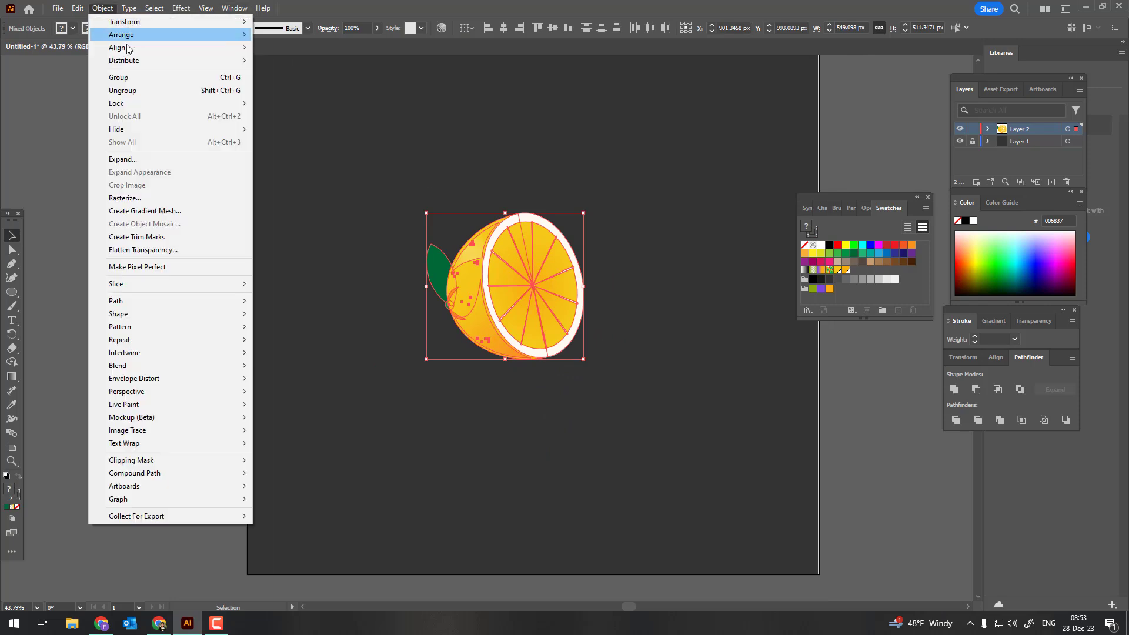
left_click(138, 81)
left_click(503, 27)
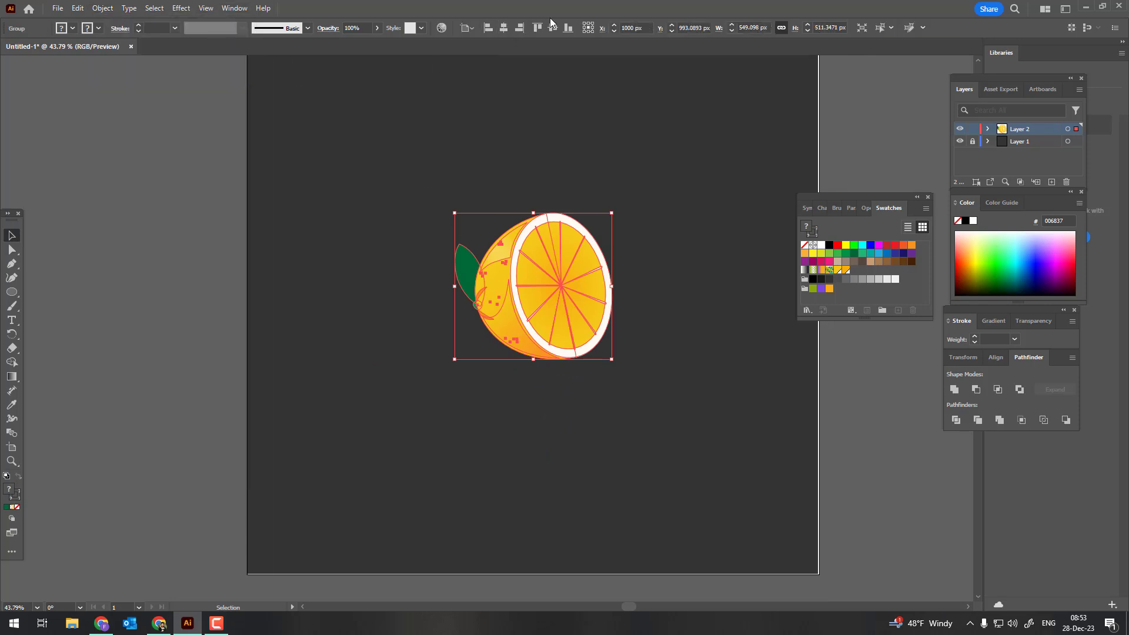
left_click(552, 28)
key("ctrl+shift+a")
key("z")
left_click_drag(622, 193, 735, 194)
left_click_drag(434, 288, 470, 297)
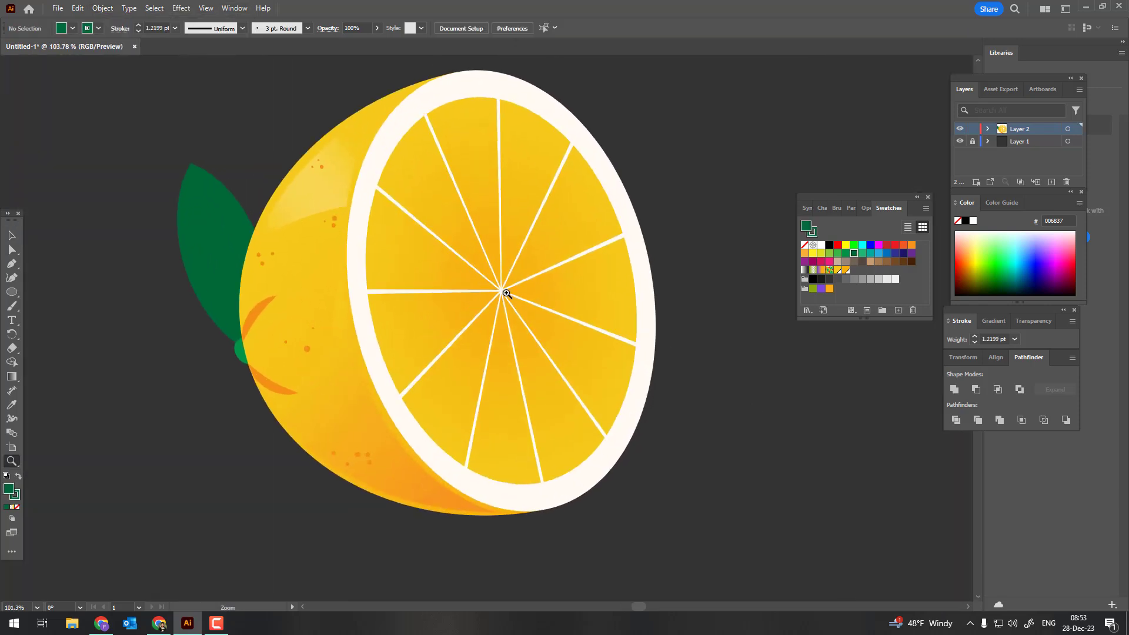